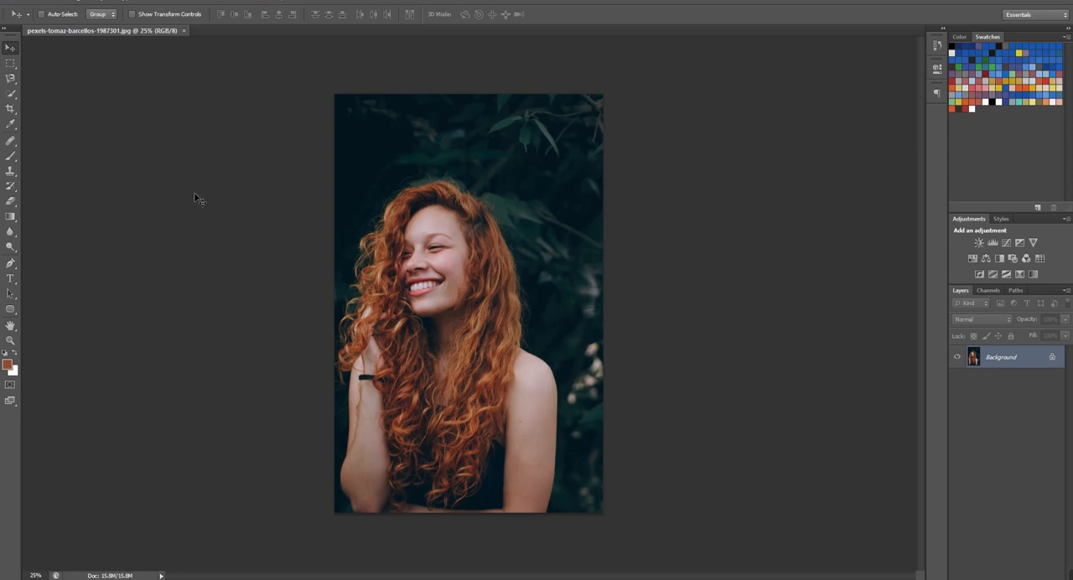
- Examine the woman's curly hair edges against the dark background up close
key(ctrl+plus)
key(ctrl+plus)
key(ctrl+plus)
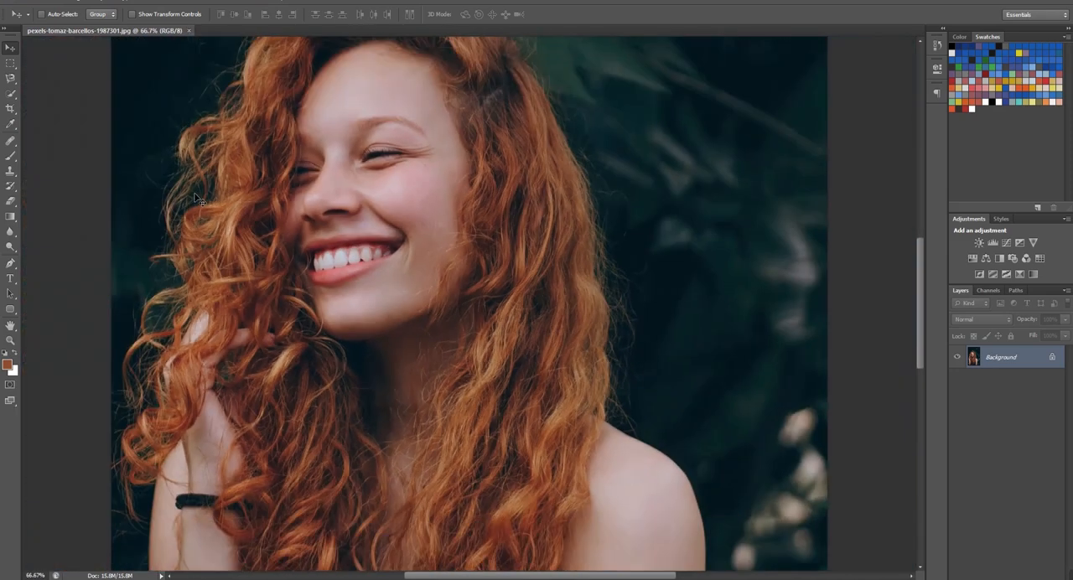
drag(325, 144, 353, 270)
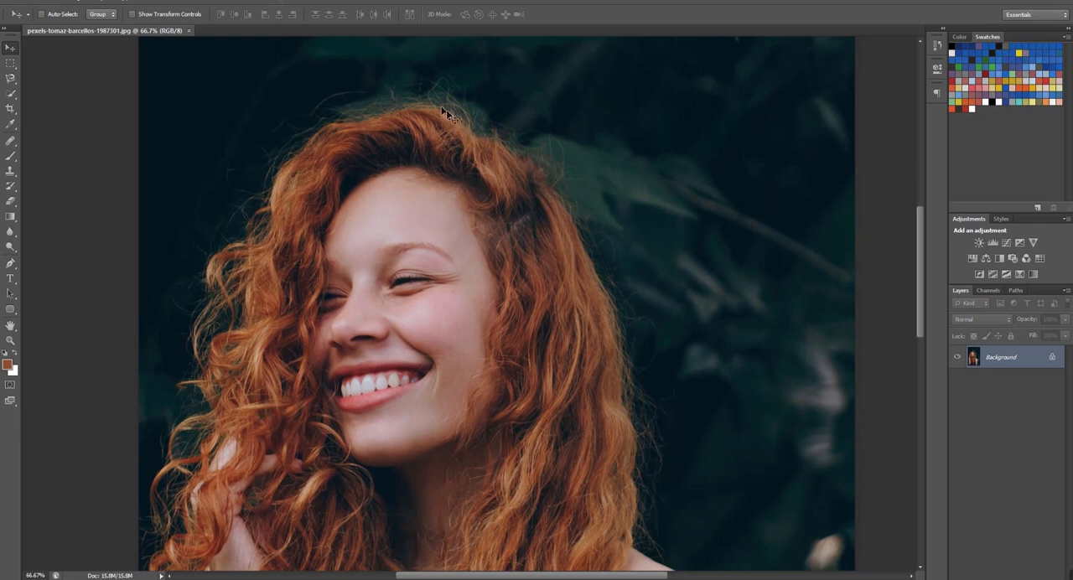
drag(272, 319, 308, 131)
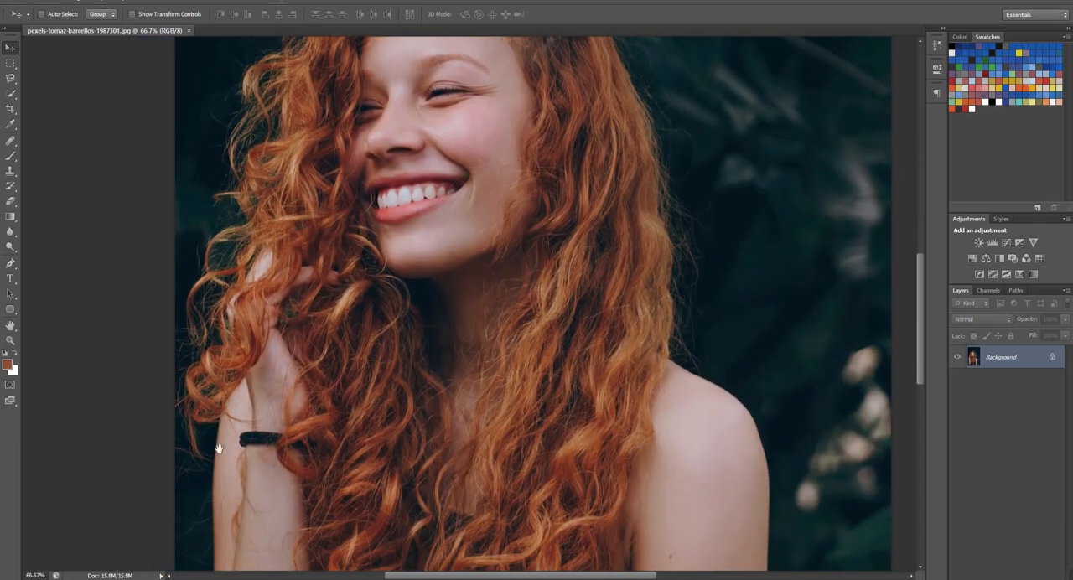
drag(219, 448, 238, 310)
drag(684, 259, 673, 433)
drag(660, 117, 604, 430)
drag(513, 490, 520, 211)
key(ctrl+minus)
key(ctrl+minus)
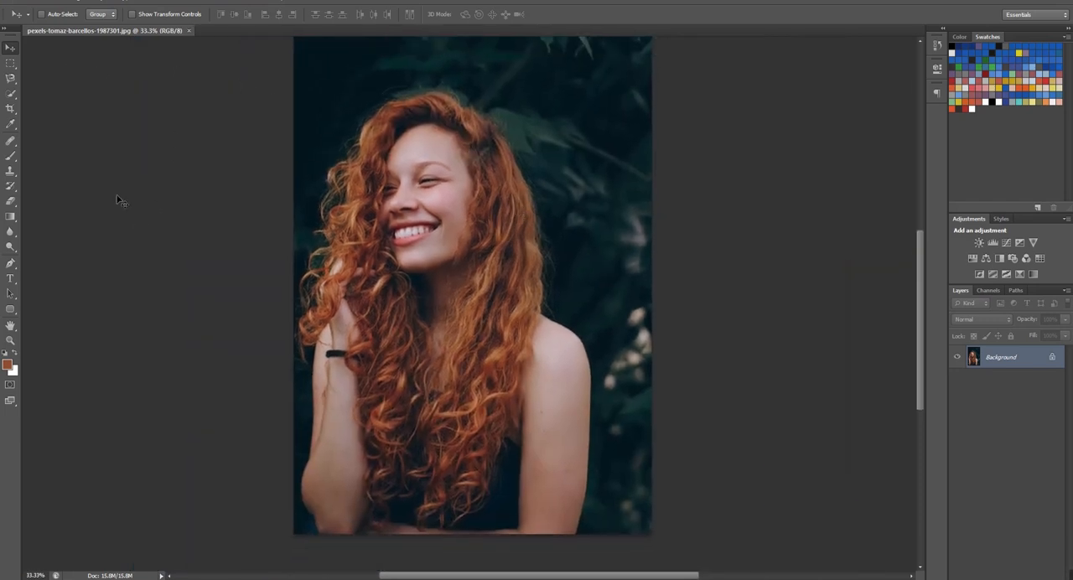
click(11, 79)
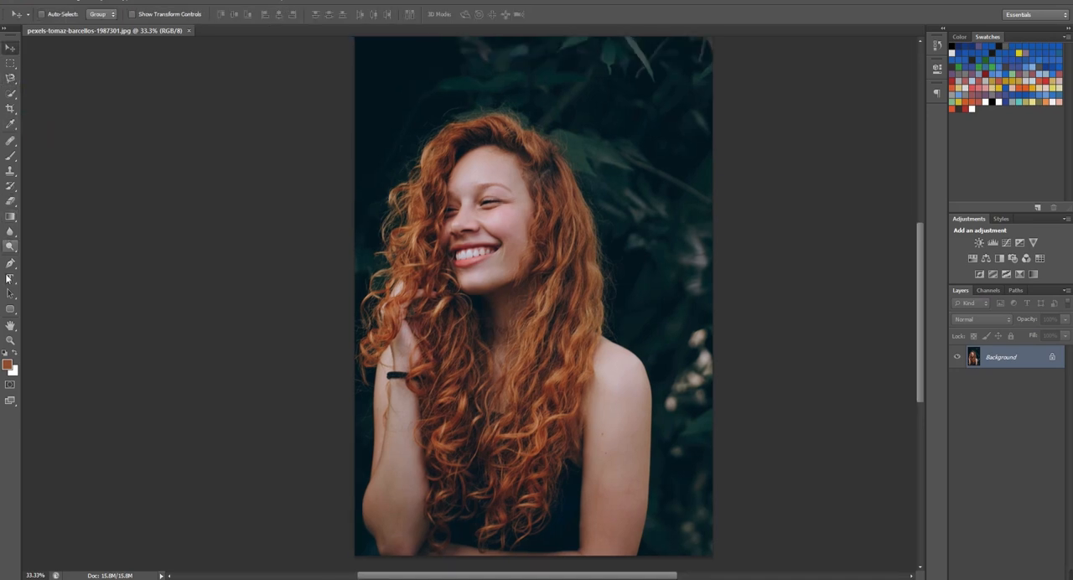
click(11, 263)
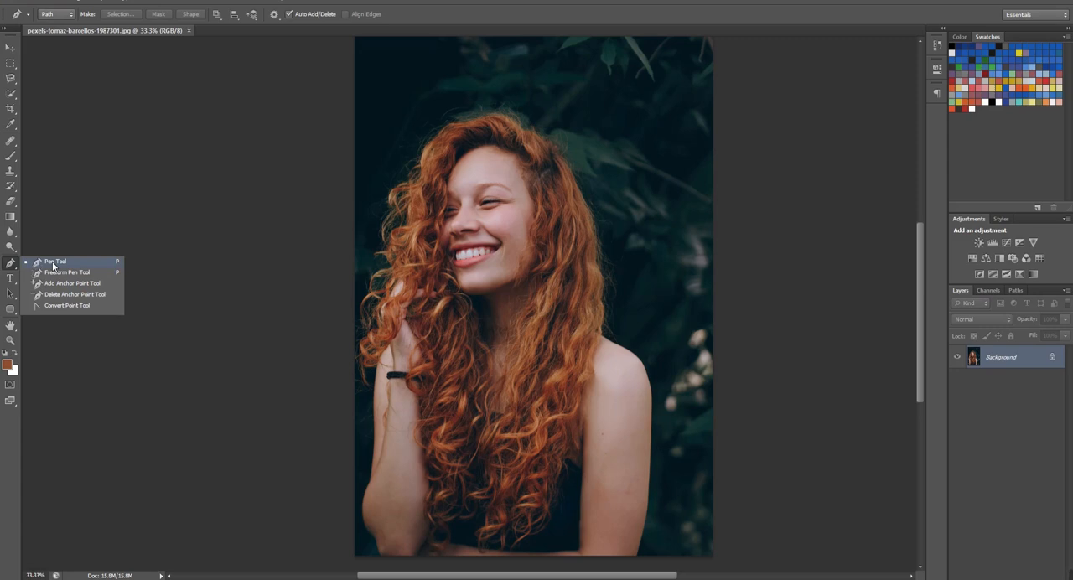
click(10, 264)
key(v)
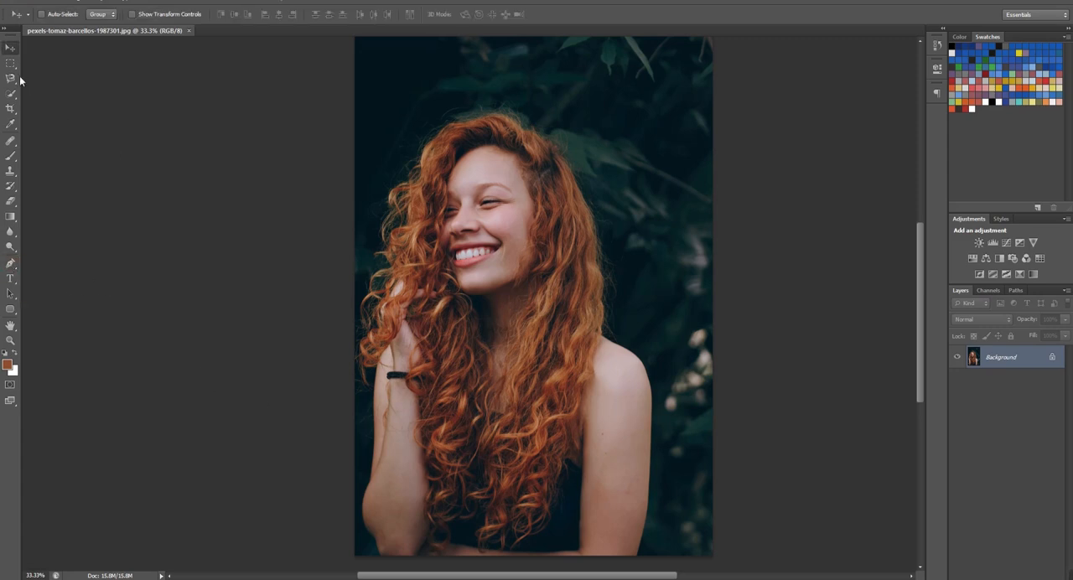
drag(11, 93, 53, 109)
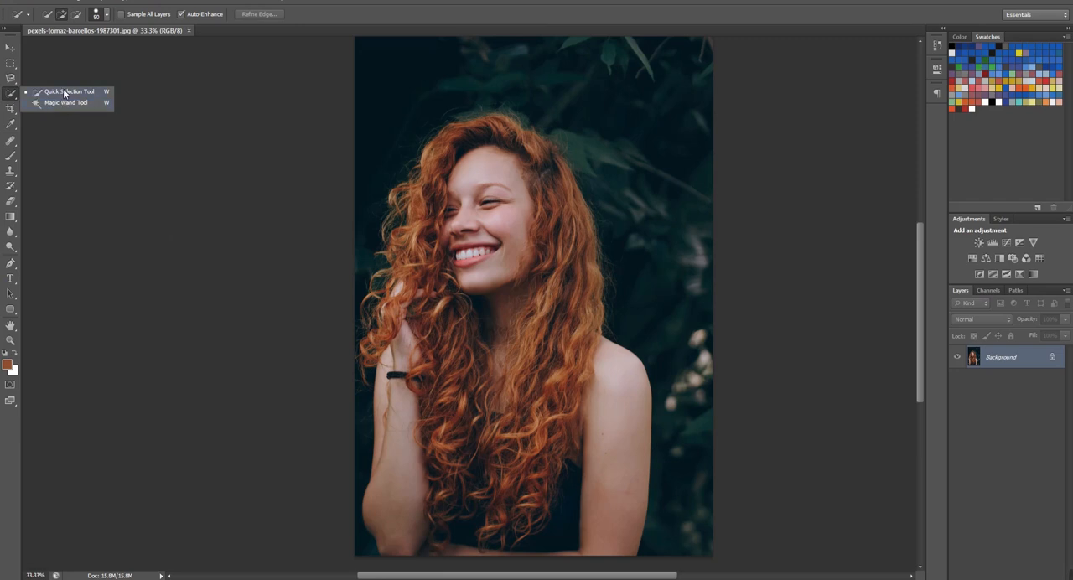
click(64, 93)
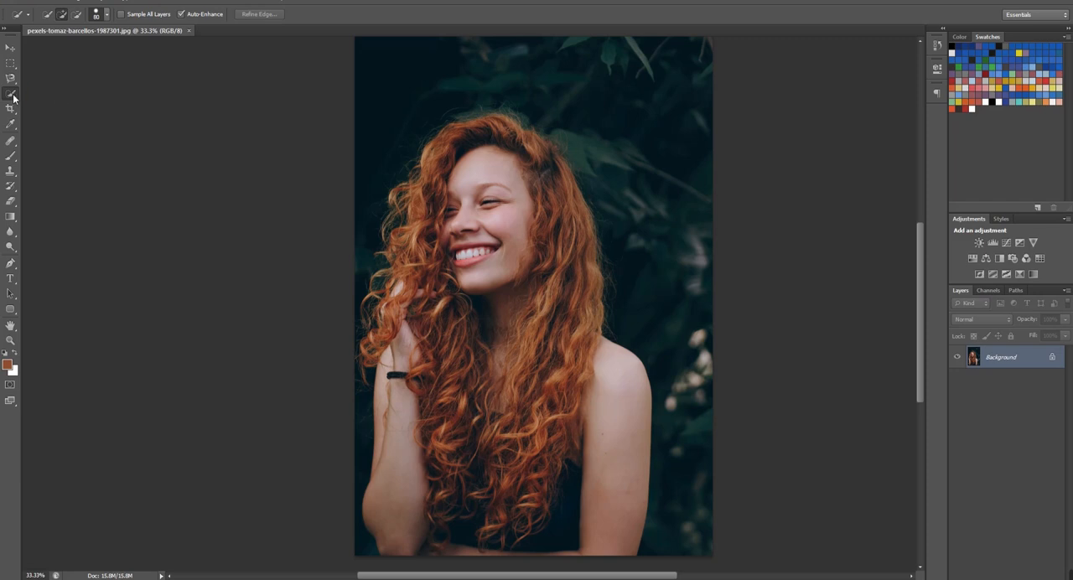
click(11, 48)
- Convert the Background into an editable layer and place a new blank layer beneath it
double_click(1016, 360)
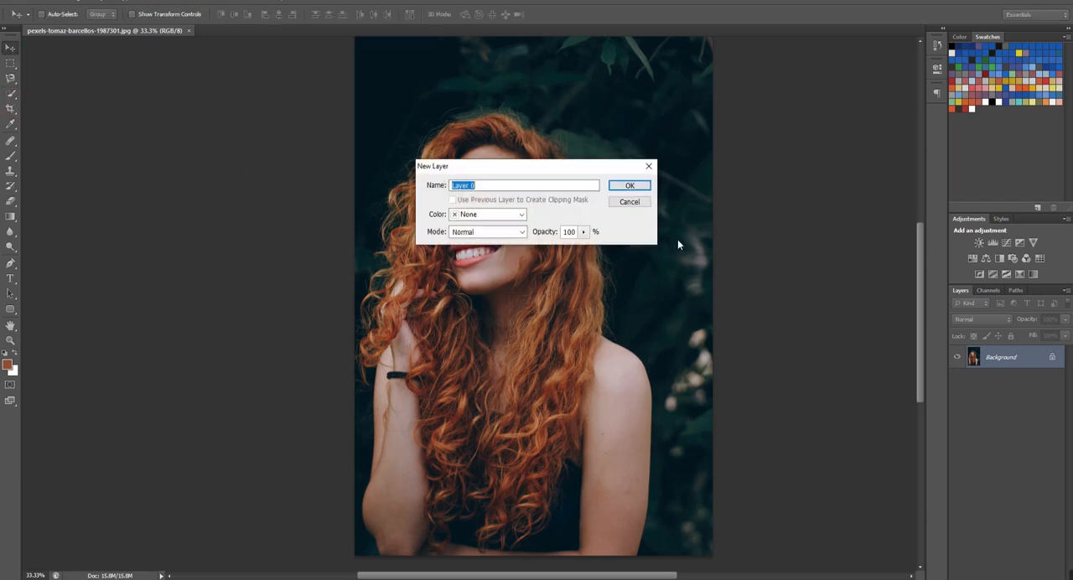
click(629, 183)
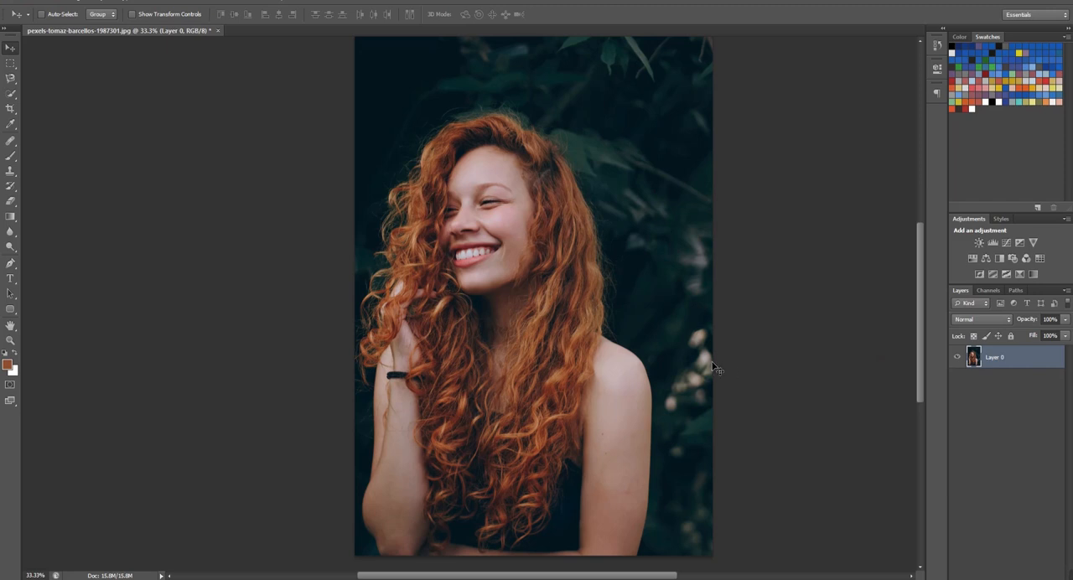
key(ctrl+shift+n)
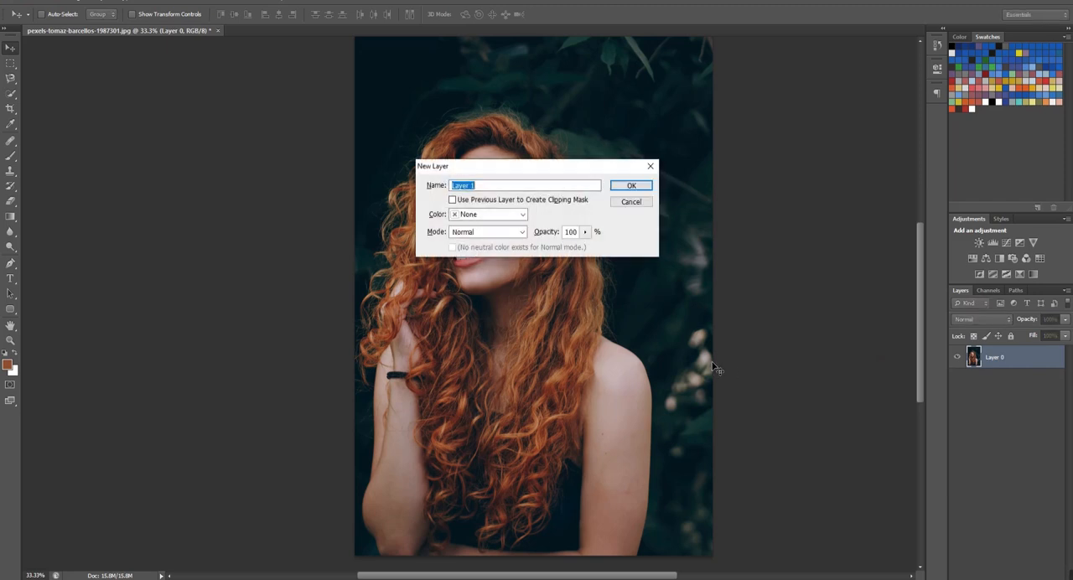
click(629, 189)
drag(1003, 362, 999, 402)
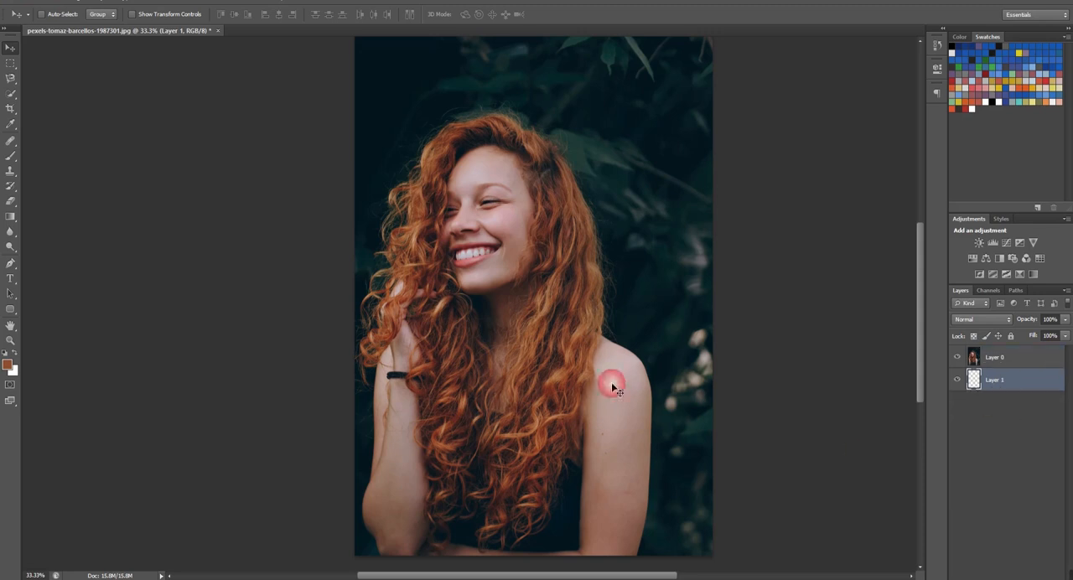
- Fill the blank lower layer with yellow-orange ffb400 and check it by briefly hiding the photo layer
click(9, 367)
drag(786, 502, 787, 488)
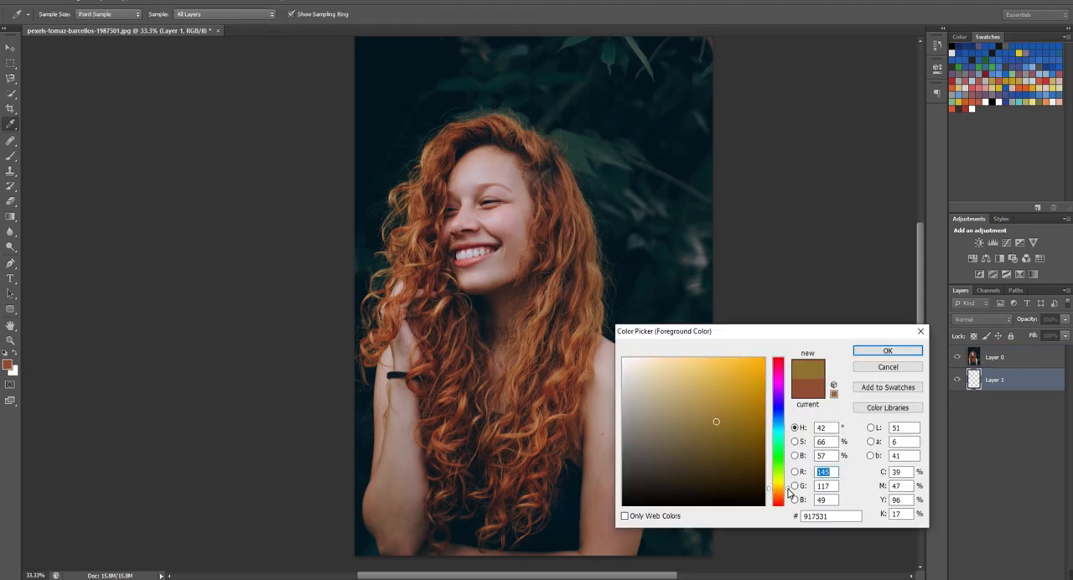
drag(755, 434, 791, 341)
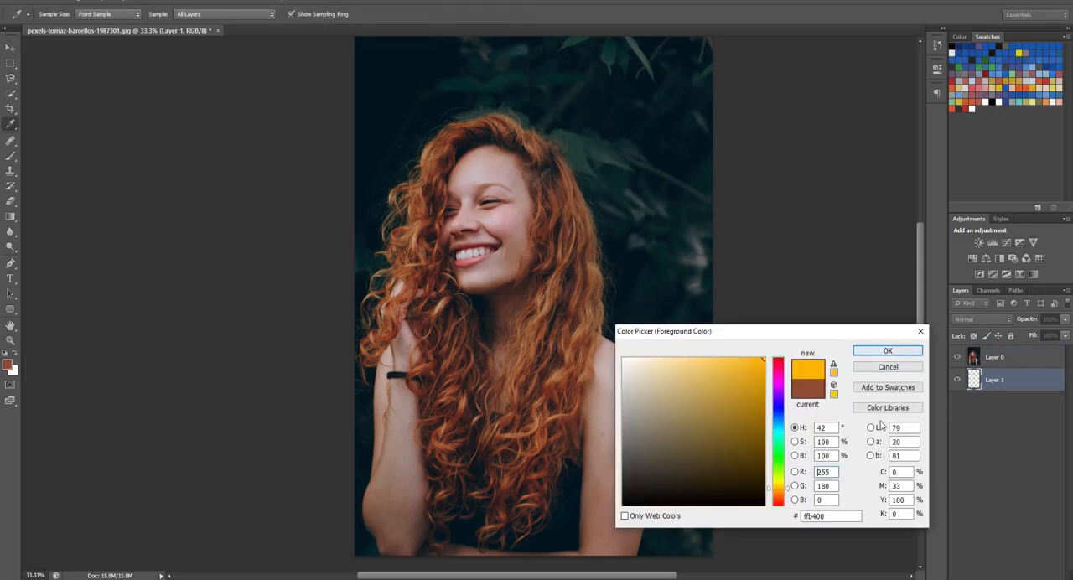
click(886, 350)
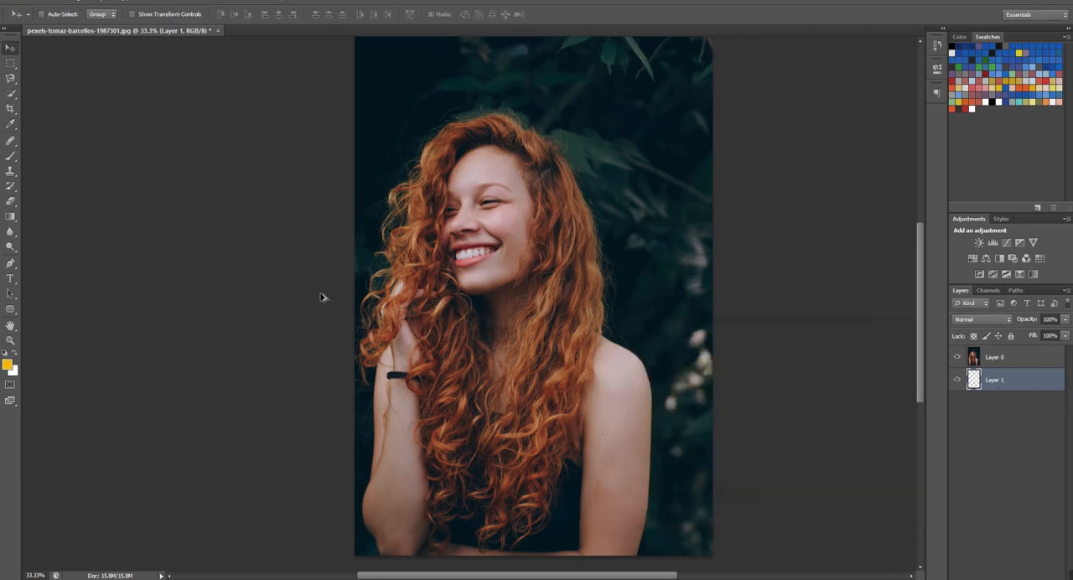
key(alt+BackSpace)
click(957, 357)
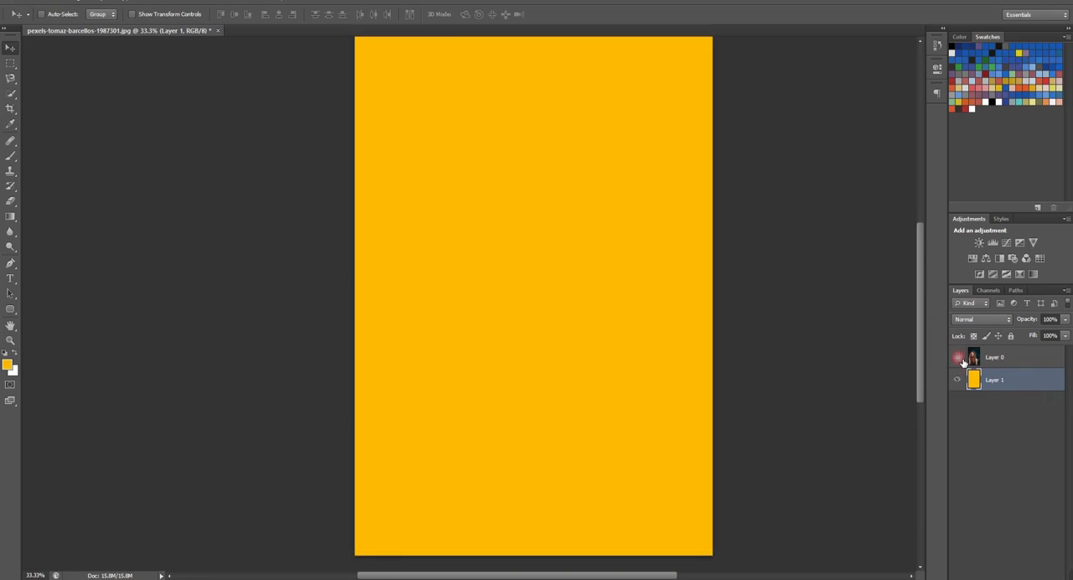
click(957, 357)
- Select the woman on the photo layer using Quick Selection with a 175 px brush, excluding the background beside her arm
click(1012, 361)
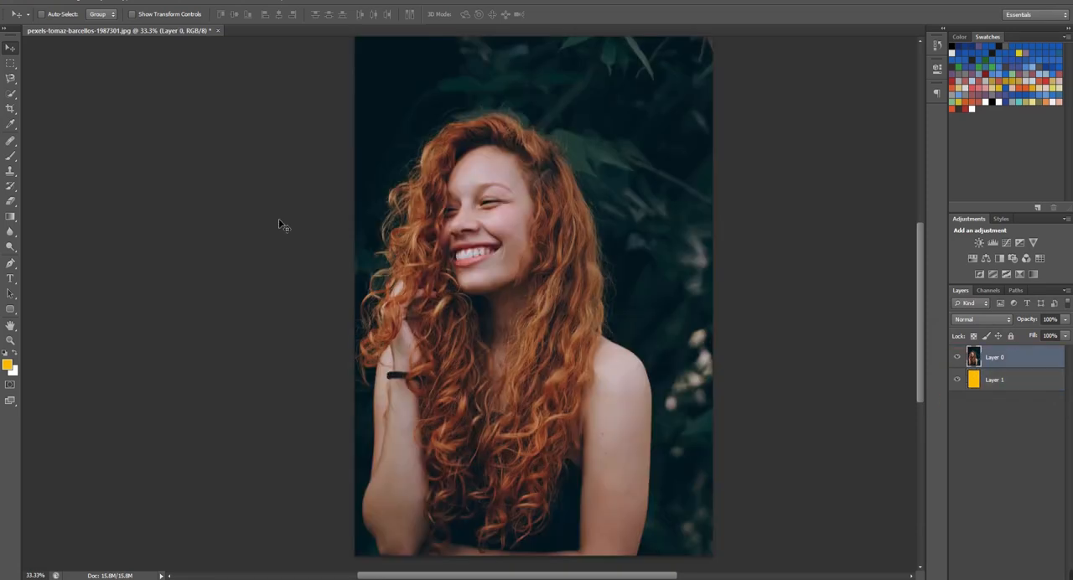
right_click(10, 82)
right_click(10, 95)
click(62, 92)
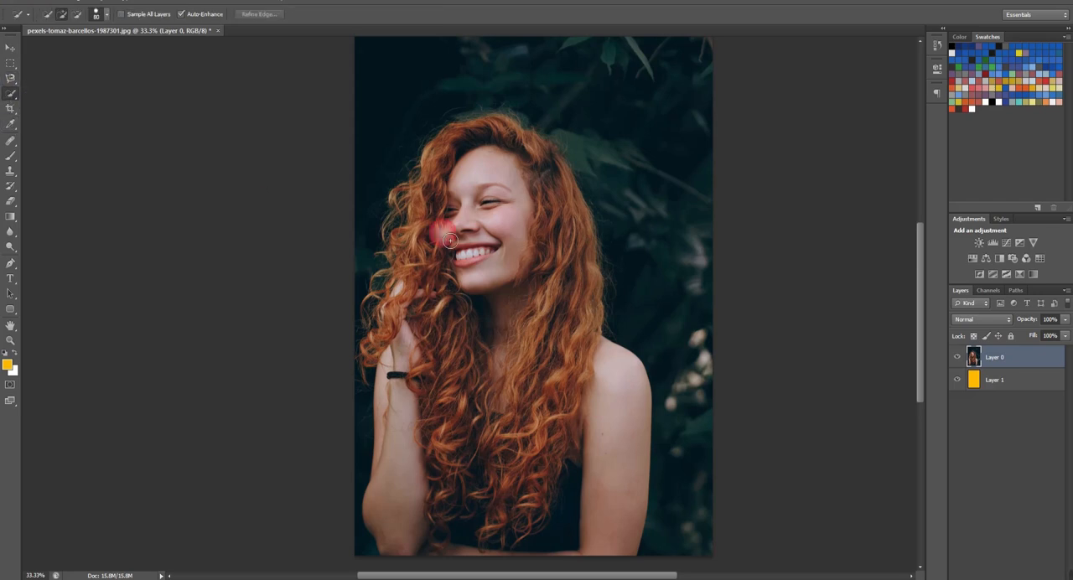
key(bracketright)
key(bracketright)
key(bracketright)
key(bracketright)
key(bracketright)
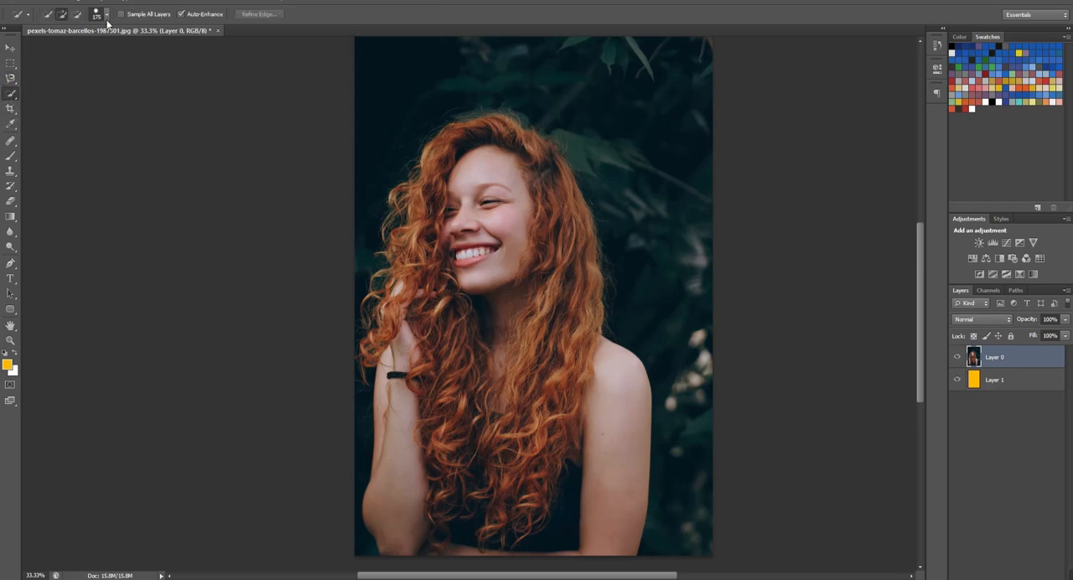
click(107, 16)
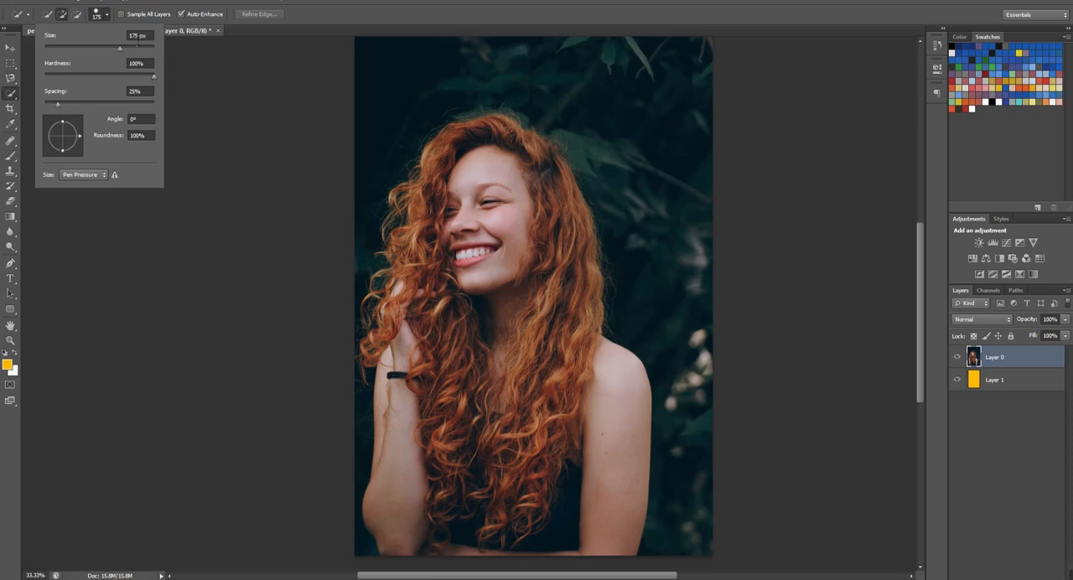
click(335, 1)
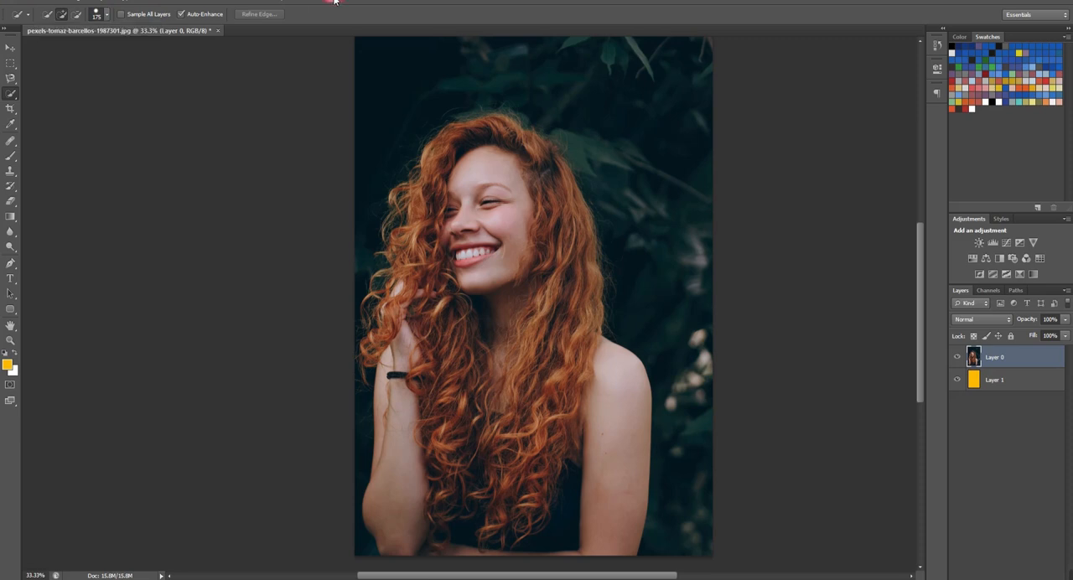
mouse_move(520, 146)
mouse_down()
mouse_move(471, 167)
mouse_move(456, 214)
mouse_move(430, 239)
mouse_move(432, 281)
mouse_move(461, 355)
mouse_move(476, 503)
mouse_move(493, 525)
mouse_move(563, 410)
mouse_up()
drag(513, 159, 536, 164)
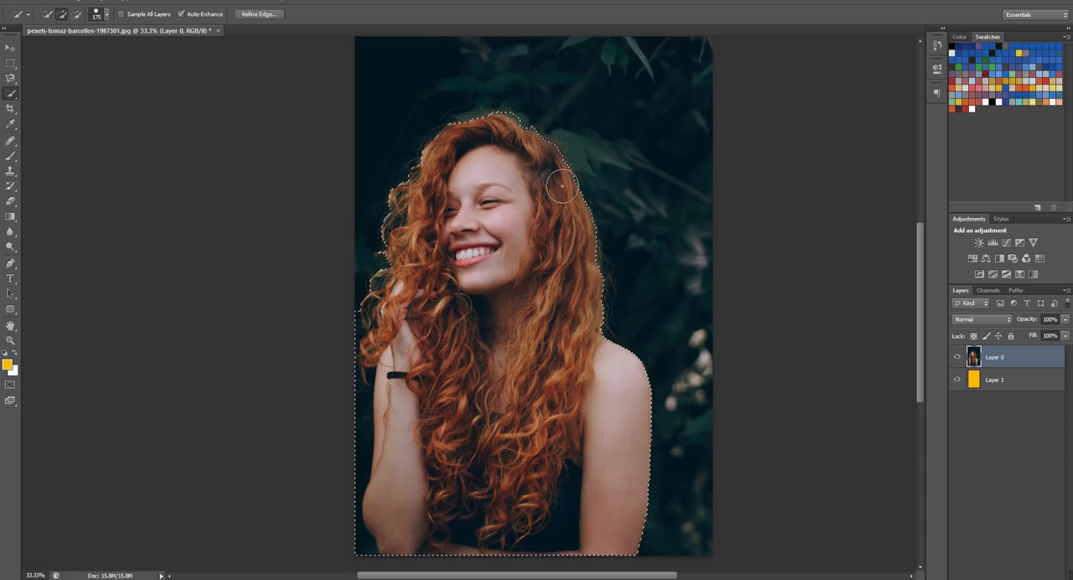
key(alt)
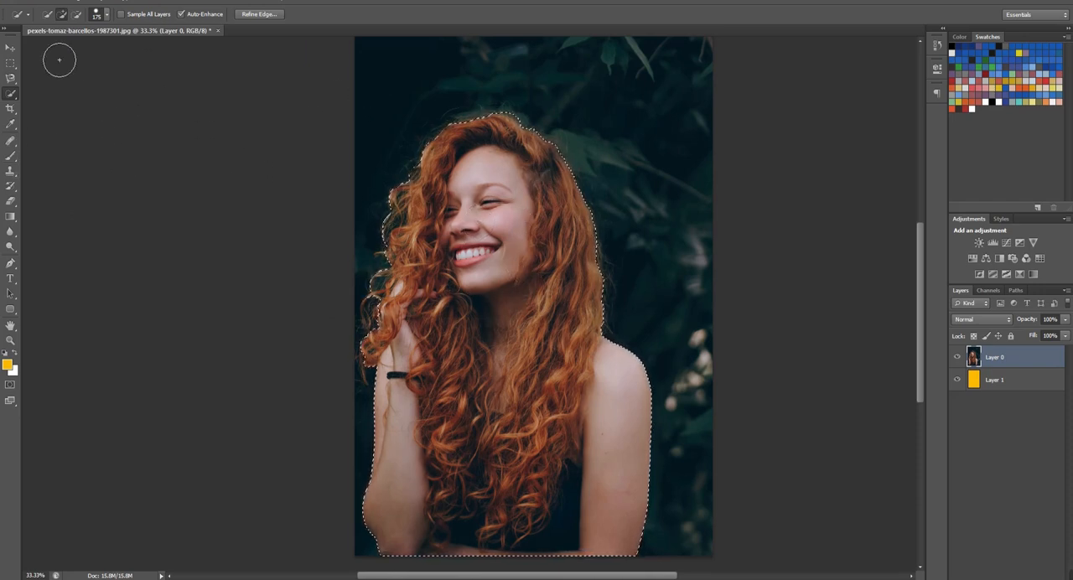
- Start Refine Edge on the woman's selection and set its view mode to Overlay
click(258, 15)
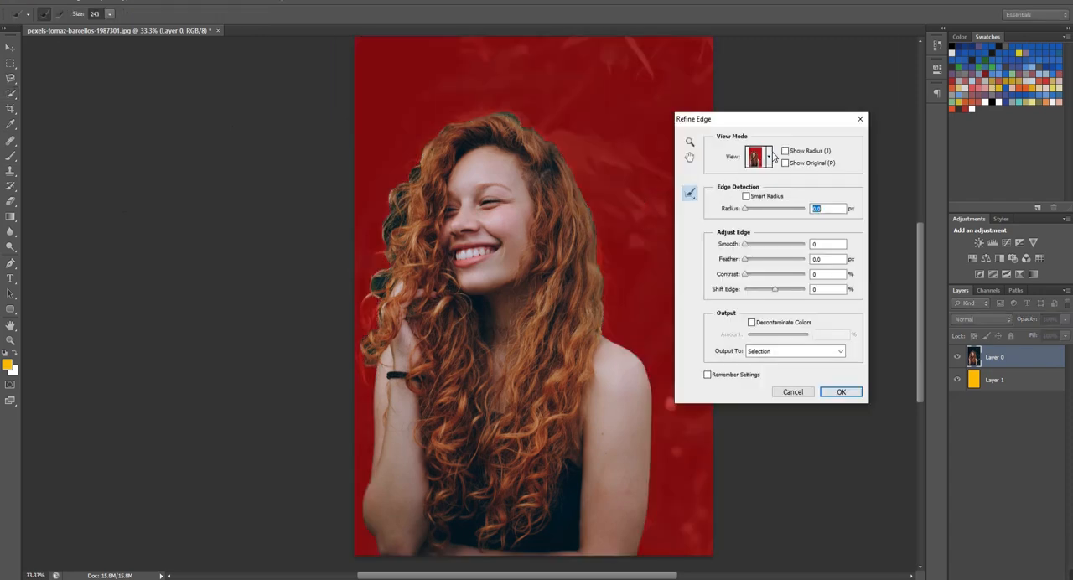
click(769, 157)
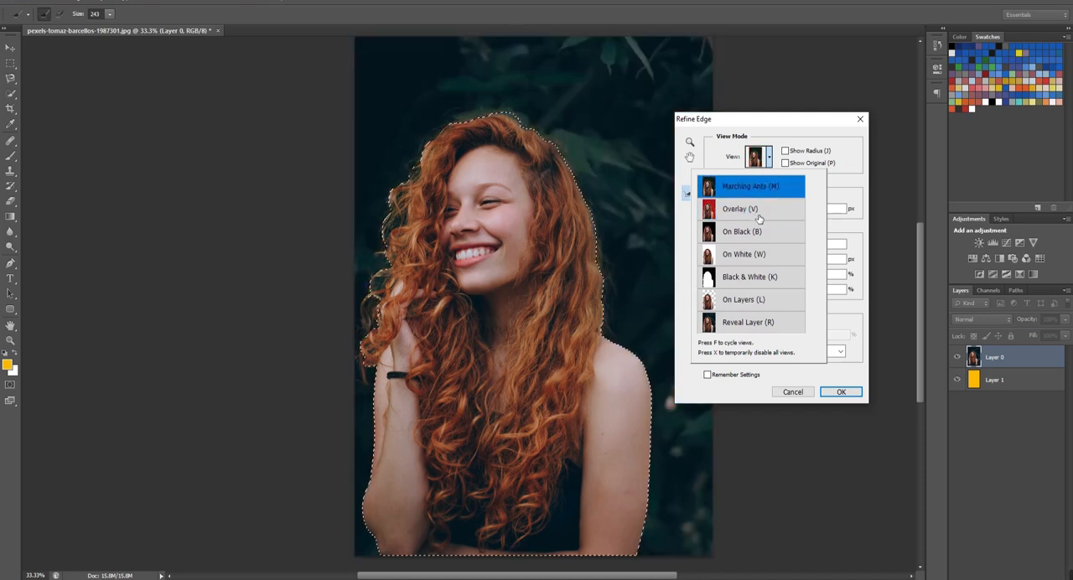
click(757, 216)
click(757, 233)
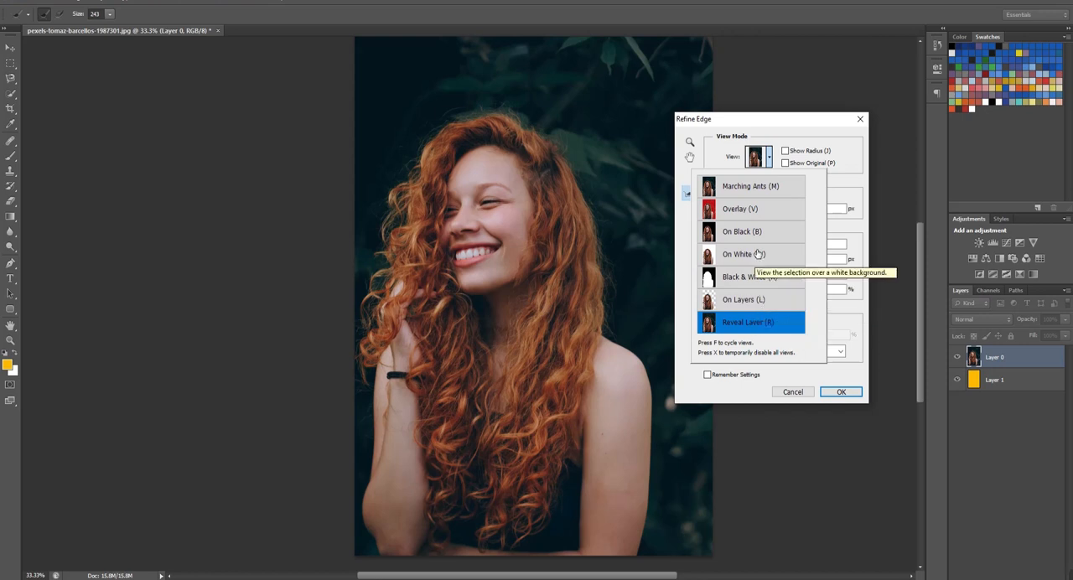
click(847, 157)
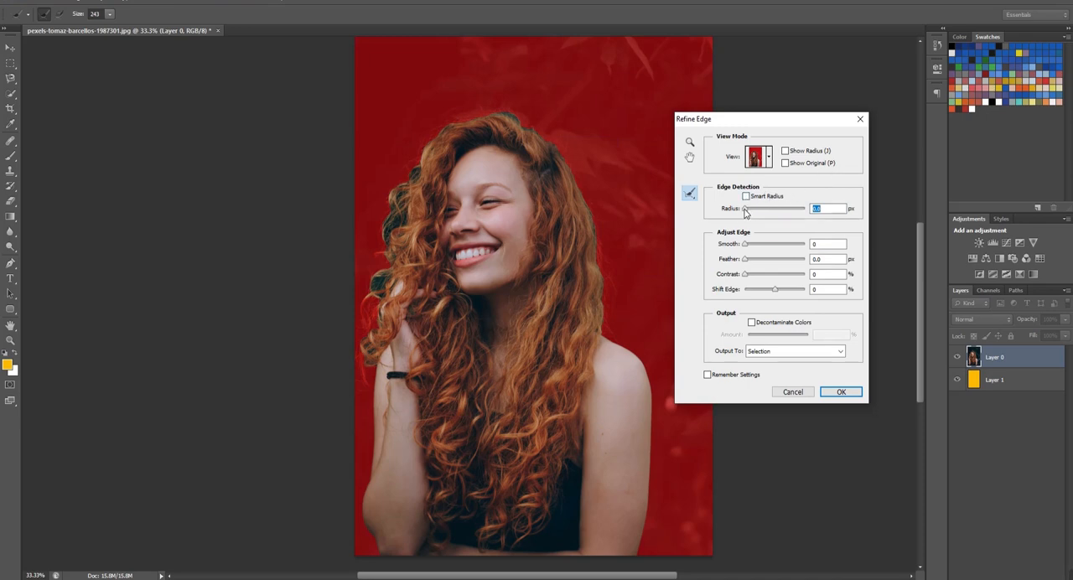
- Refine the selection with a 250 px radius and Smart Radius enabled, and output it to a new layer with layer mask
drag(745, 211, 806, 216)
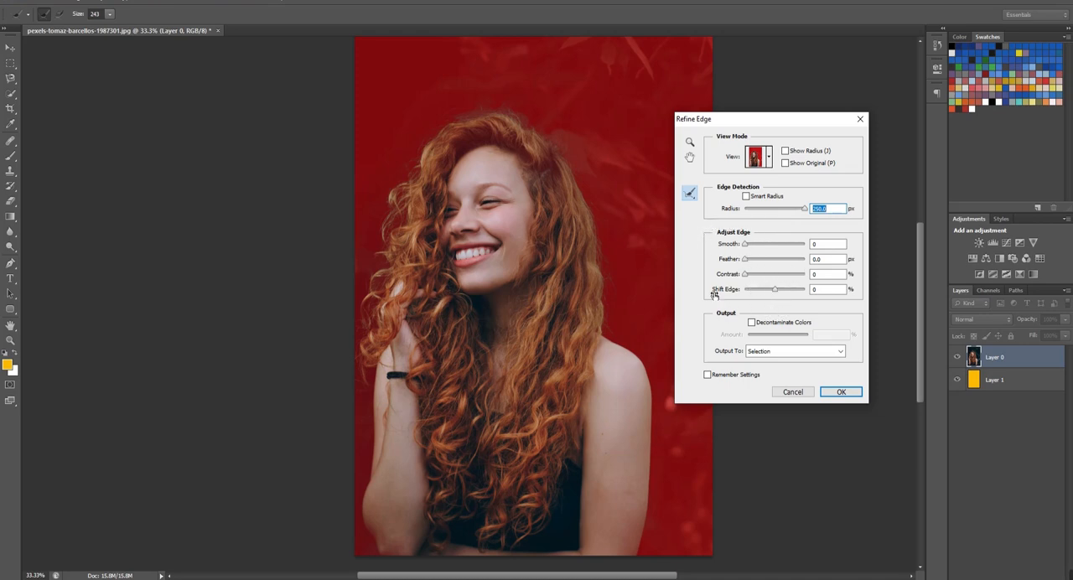
click(794, 351)
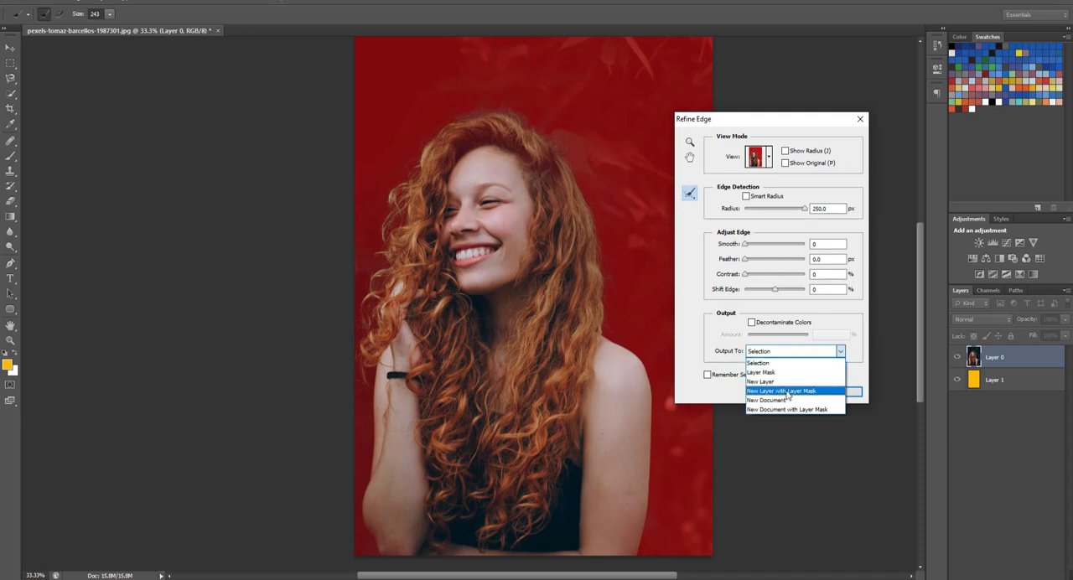
click(797, 392)
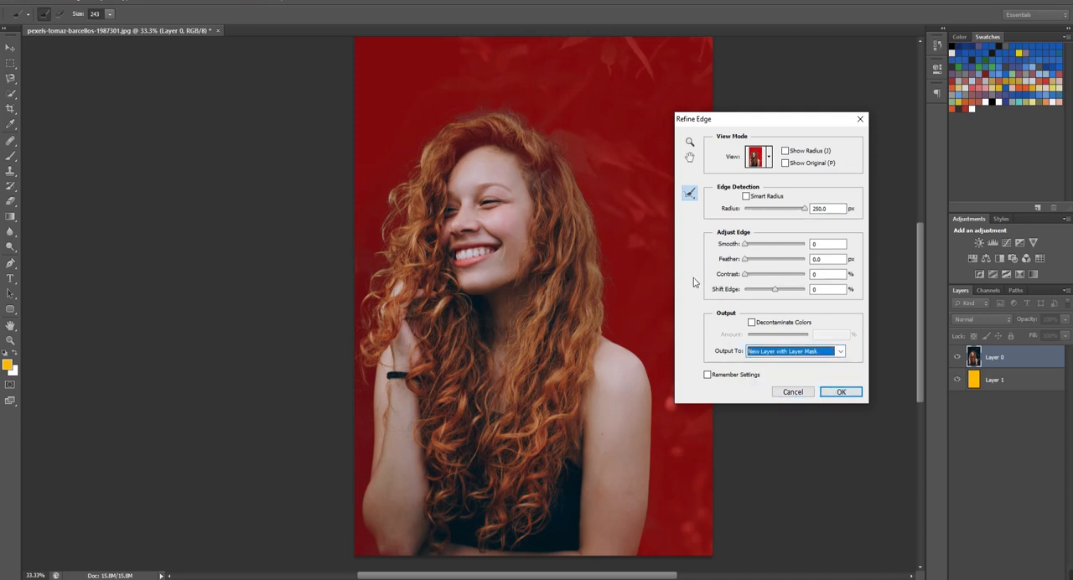
click(791, 191)
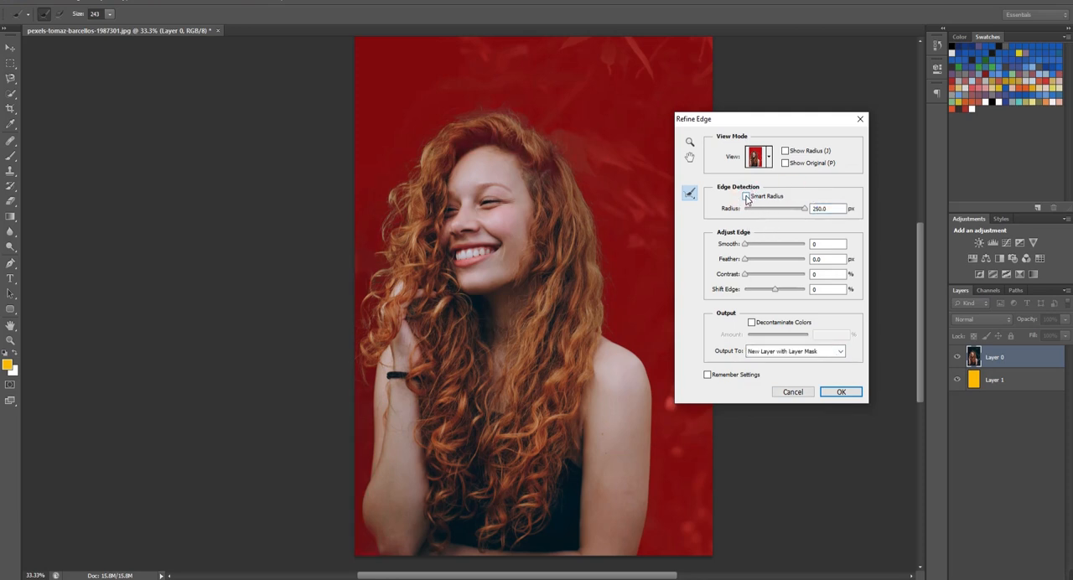
click(746, 197)
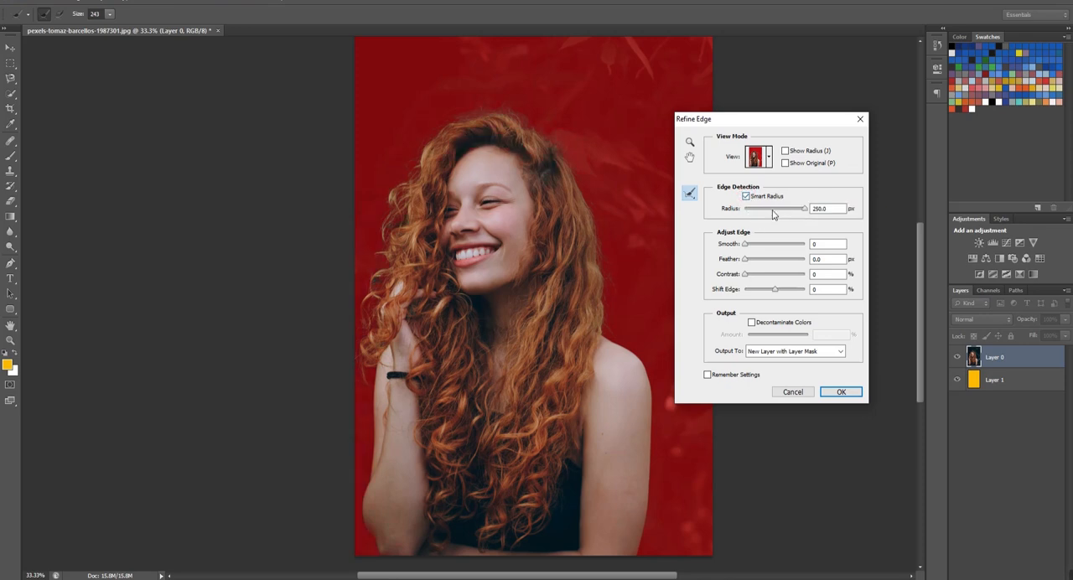
click(841, 393)
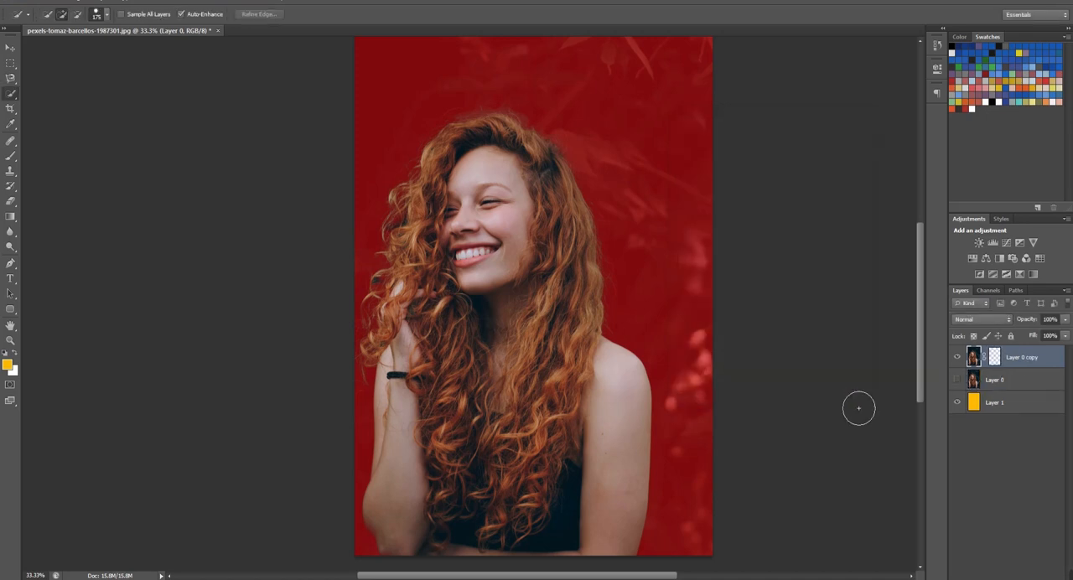
key(ctrl+plus)
key(ctrl+plus)
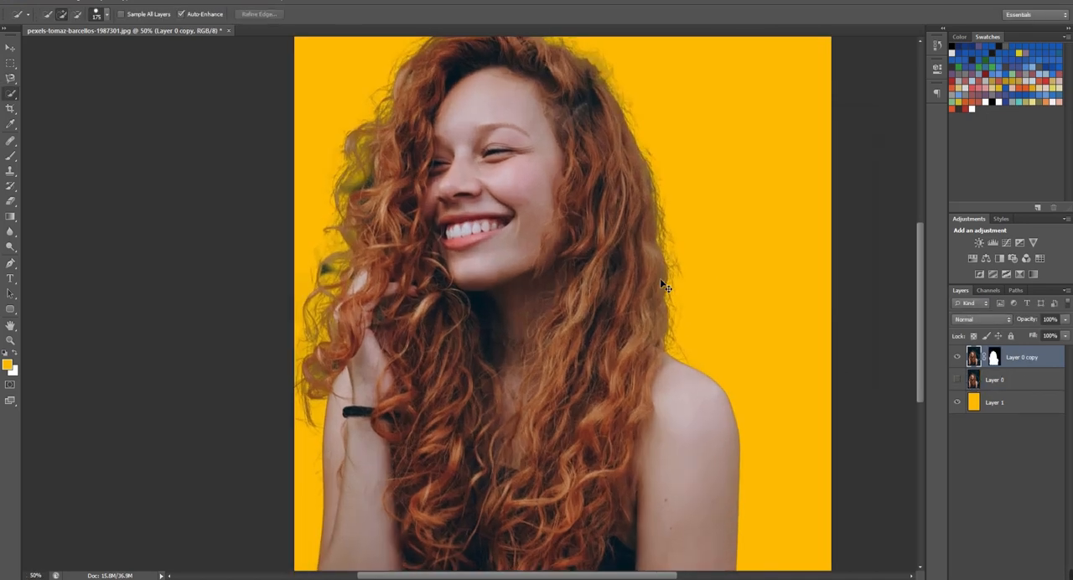
- Examine the cutout's hair edges at 100% zoom for dark and greenish fringes around the head
key(ctrl+plus)
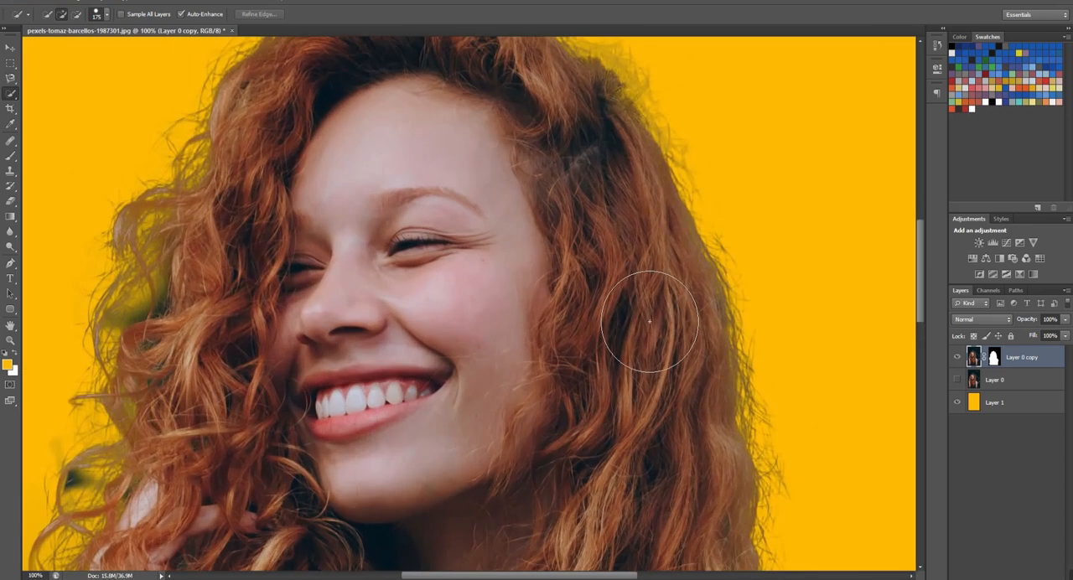
drag(606, 276, 593, 408)
drag(590, 334, 570, 287)
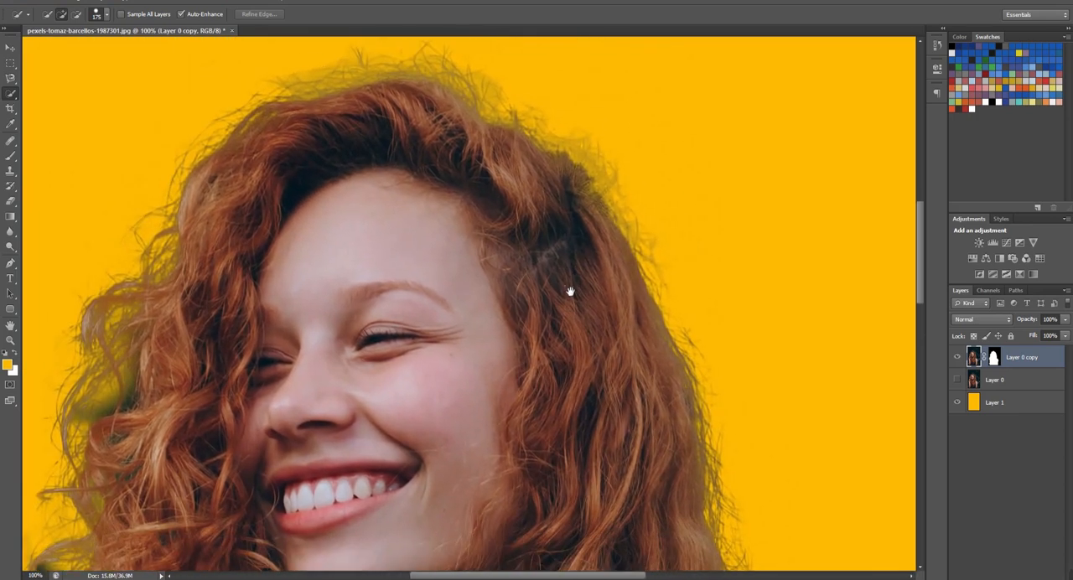
mouse_move(563, 227)
mouse_down()
mouse_move(579, 280)
mouse_move(592, 282)
mouse_move(589, 268)
mouse_up()
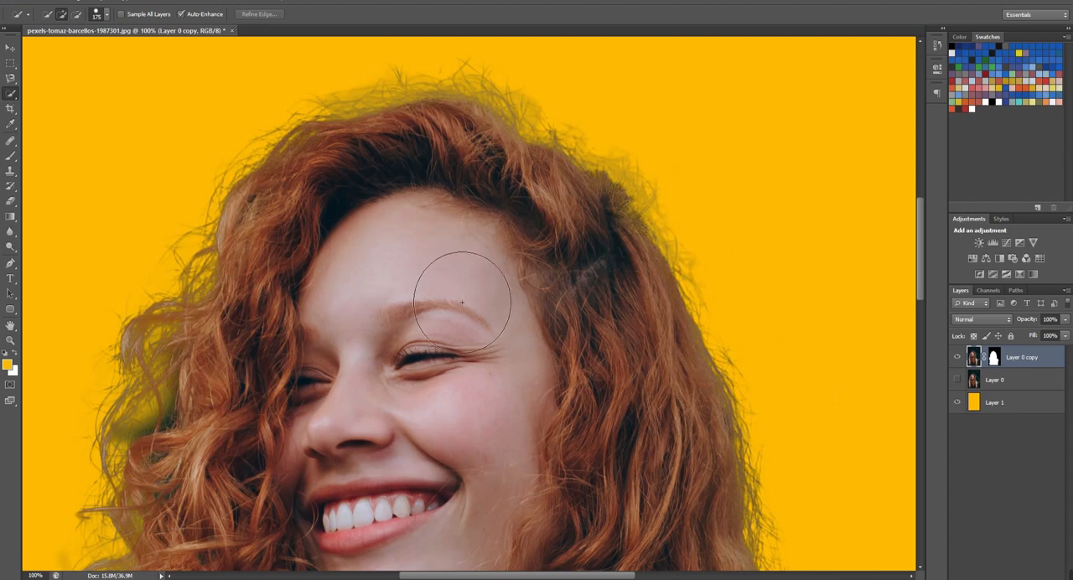
drag(436, 309, 543, 119)
drag(554, 283, 349, 290)
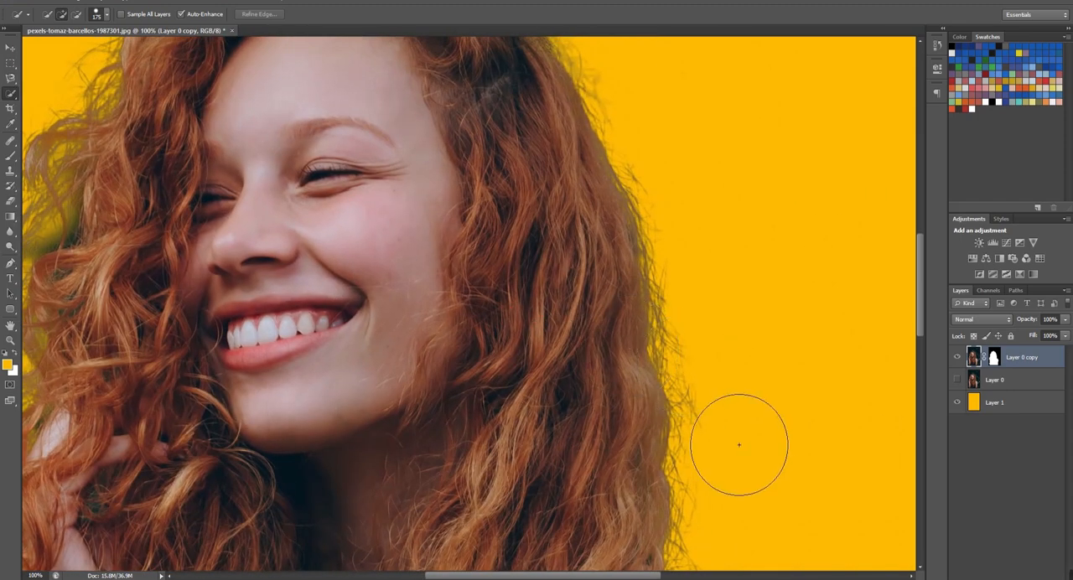
drag(647, 472, 620, 186)
drag(481, 126, 631, 544)
drag(523, 164, 448, 193)
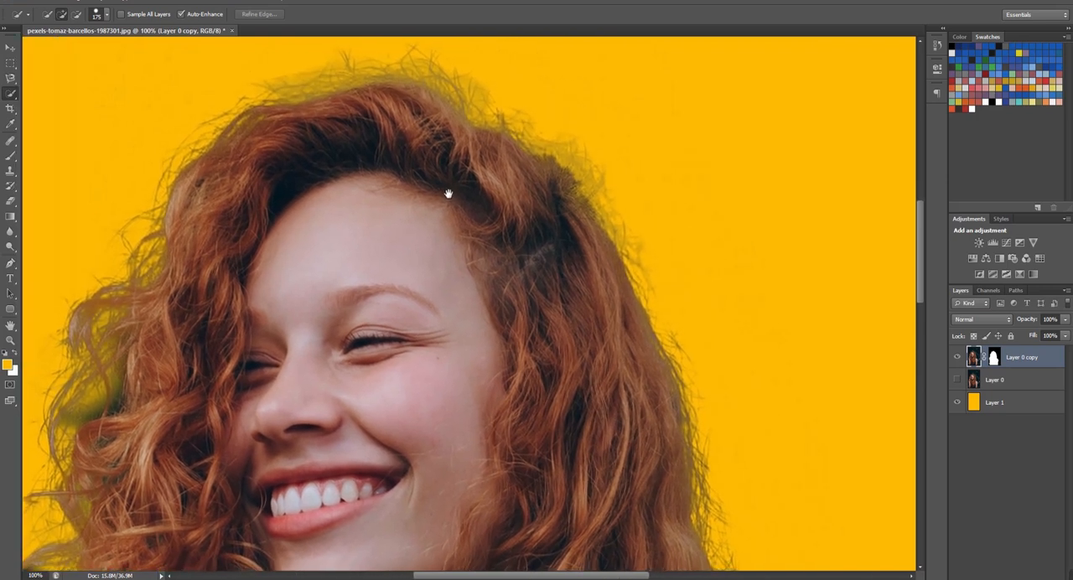
- Compare the cutout with the original photo by temporarily disabling its layer mask twice
shift+click(997, 361)
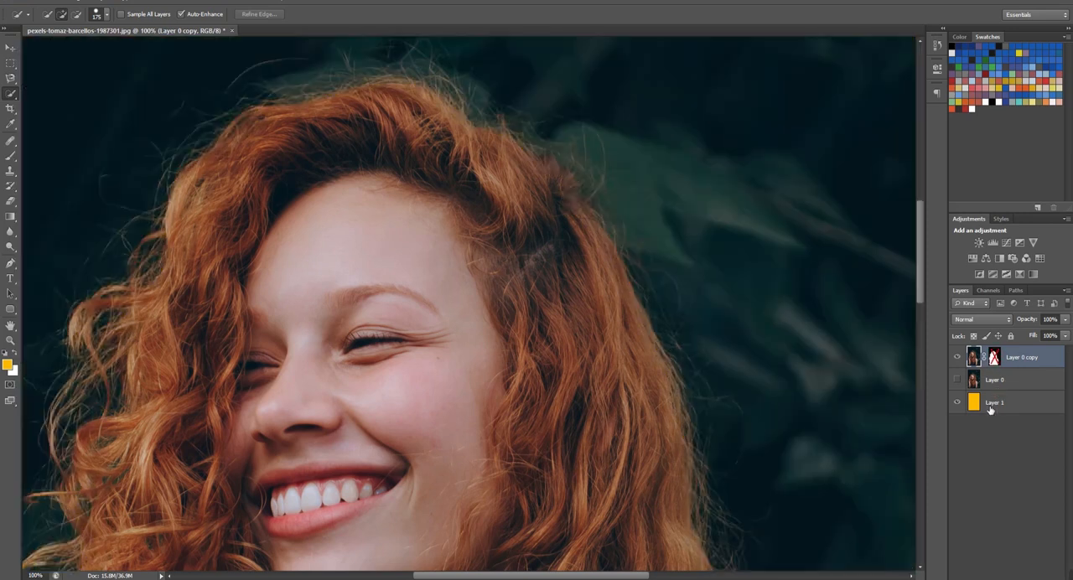
shift+click(997, 359)
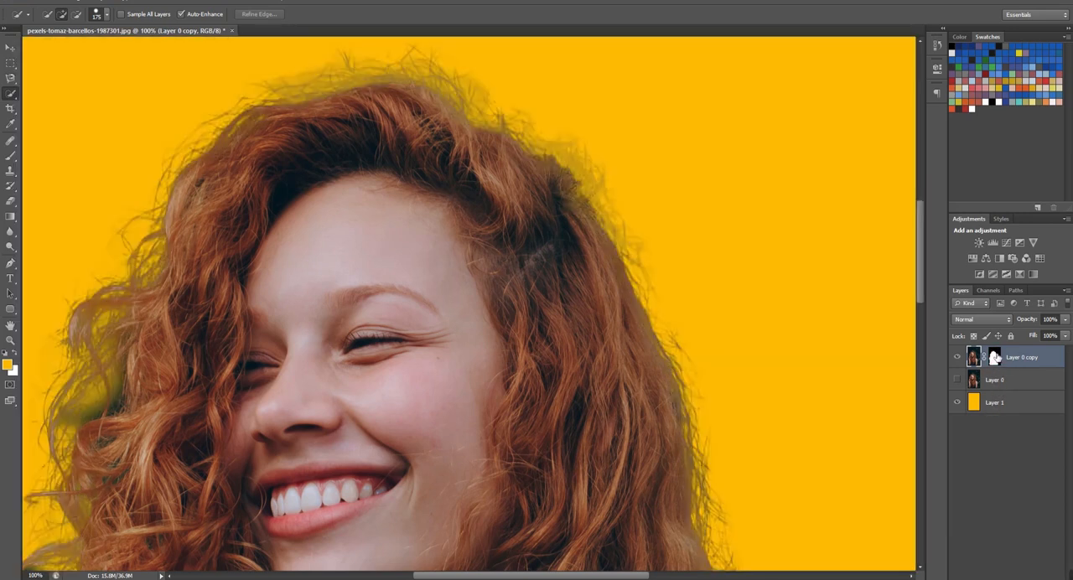
shift+click(997, 360)
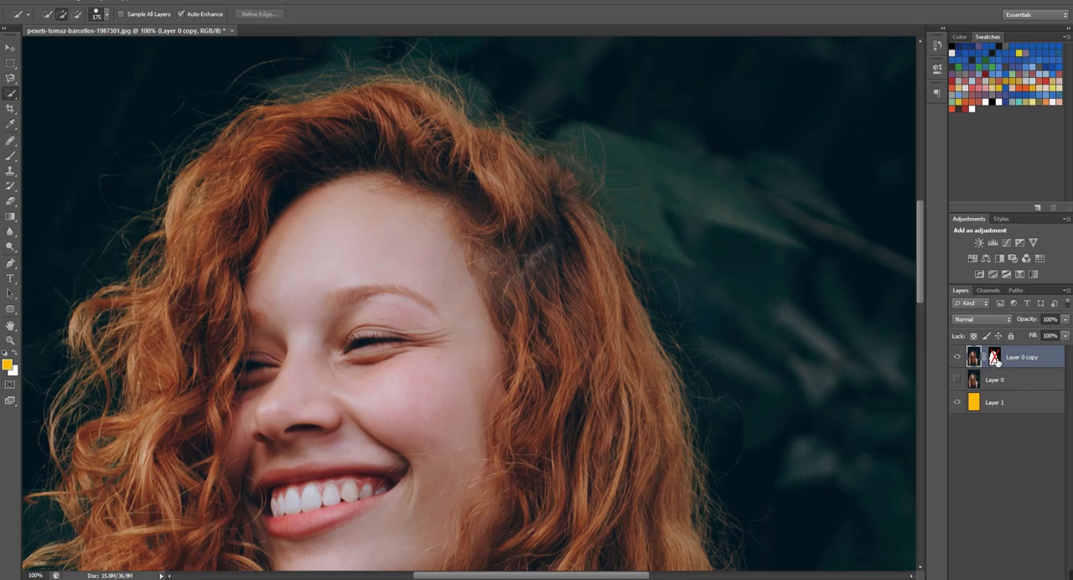
shift+click(998, 361)
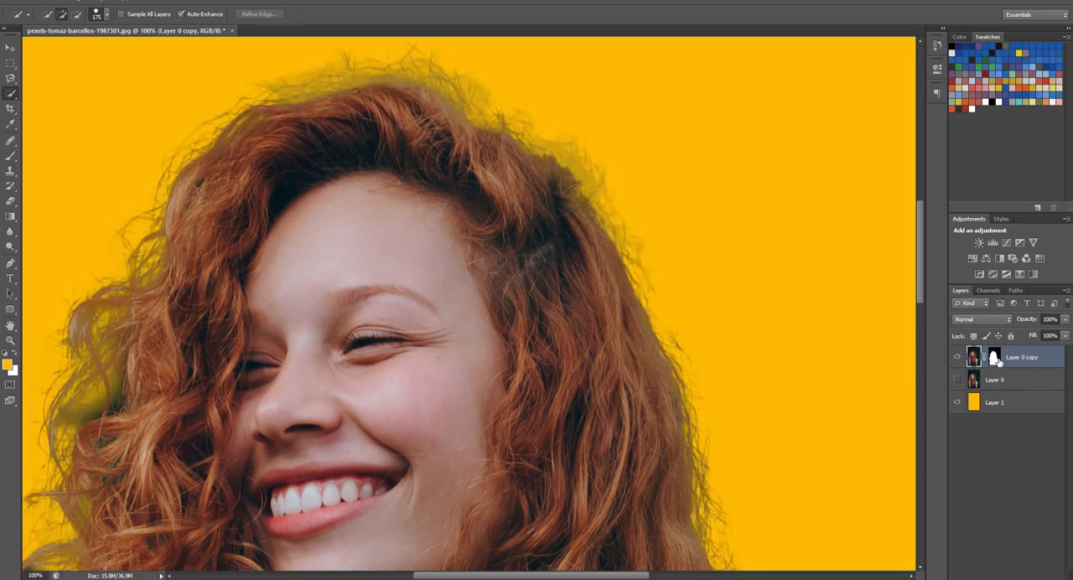
- Start Refine Mask on the cutout layer's mask and enable Decontaminate Colors, comparing the hair fringes with it off and on
click(997, 360)
right_click(996, 360)
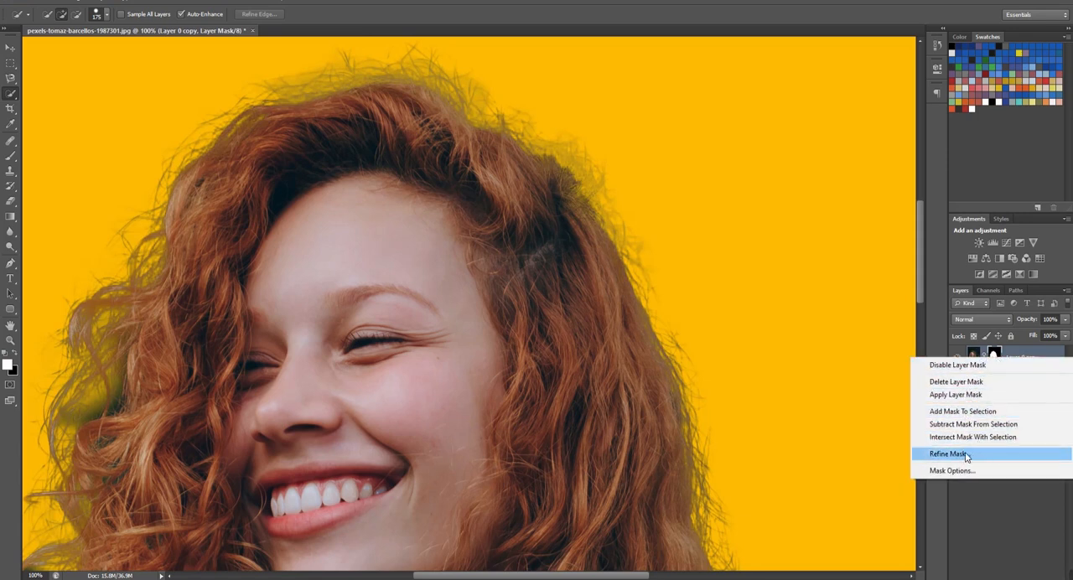
click(967, 454)
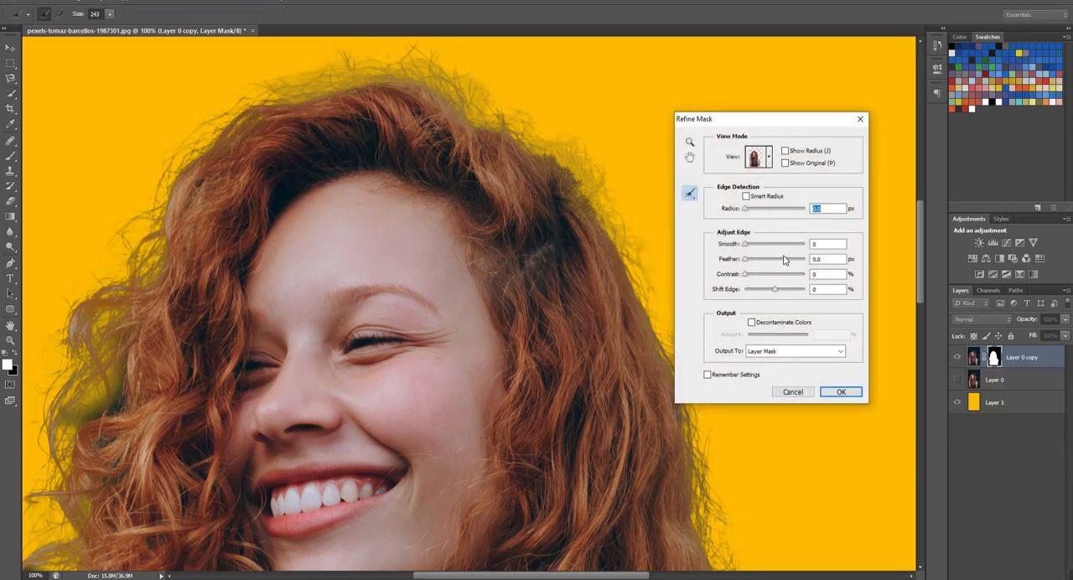
click(751, 323)
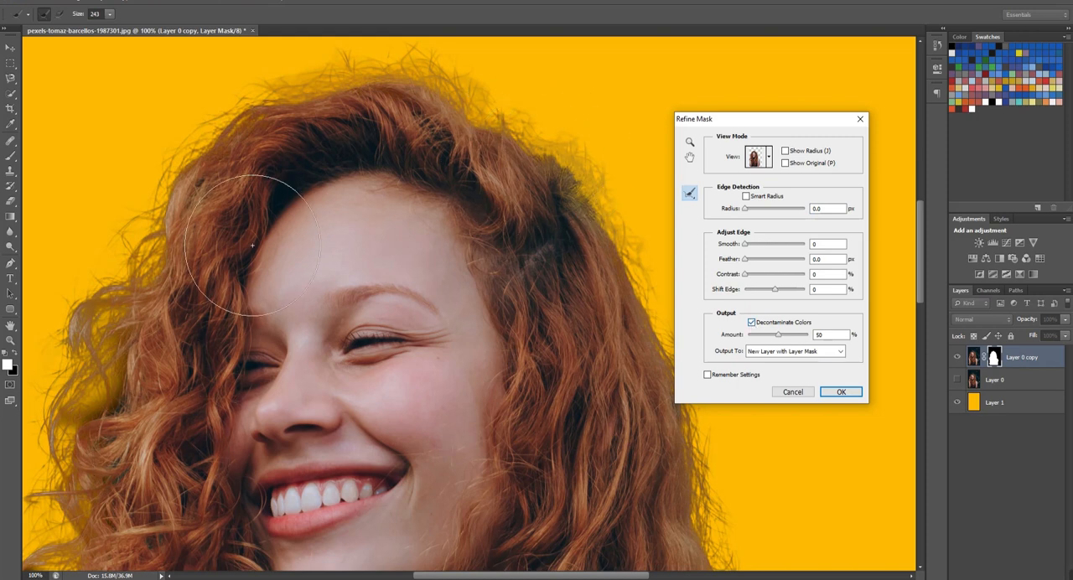
click(752, 323)
click(752, 322)
click(752, 323)
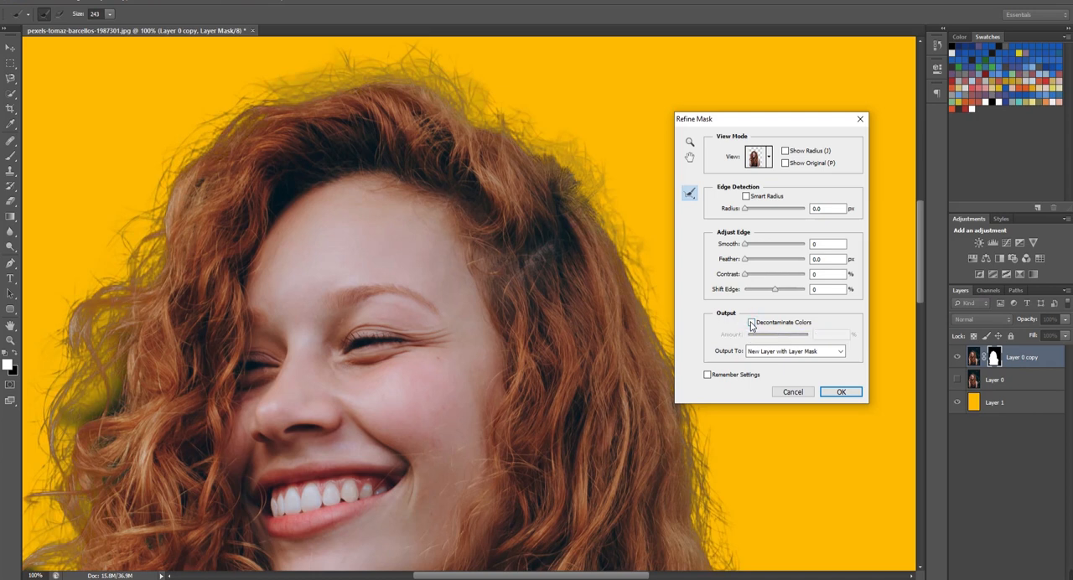
click(752, 323)
click(752, 323)
click(752, 322)
click(751, 322)
click(751, 323)
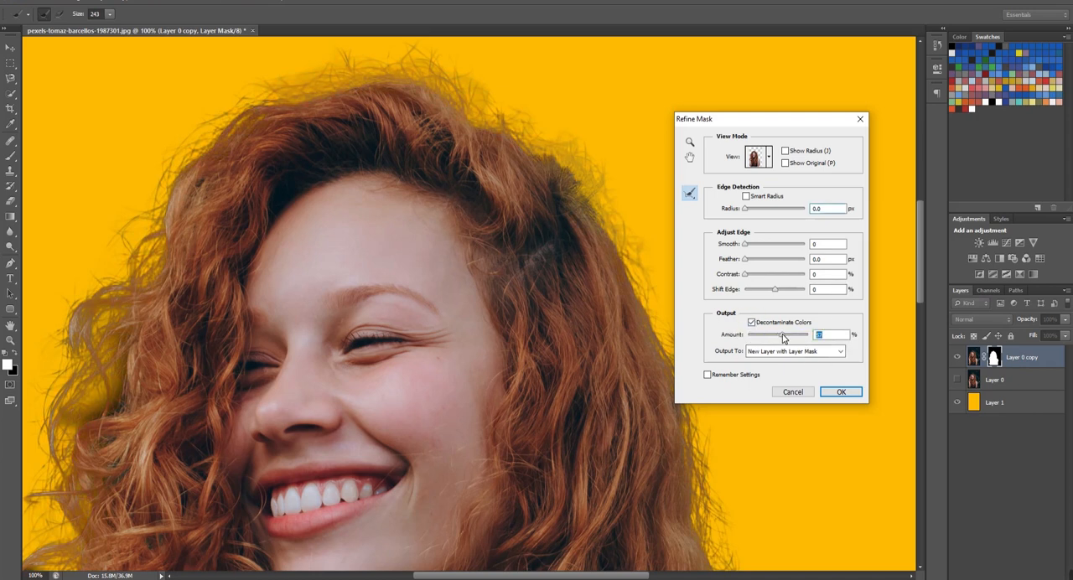
- Set the Decontaminate Colors amount to 82% and output the refined mask to a new layer with layer mask
drag(789, 337, 796, 337)
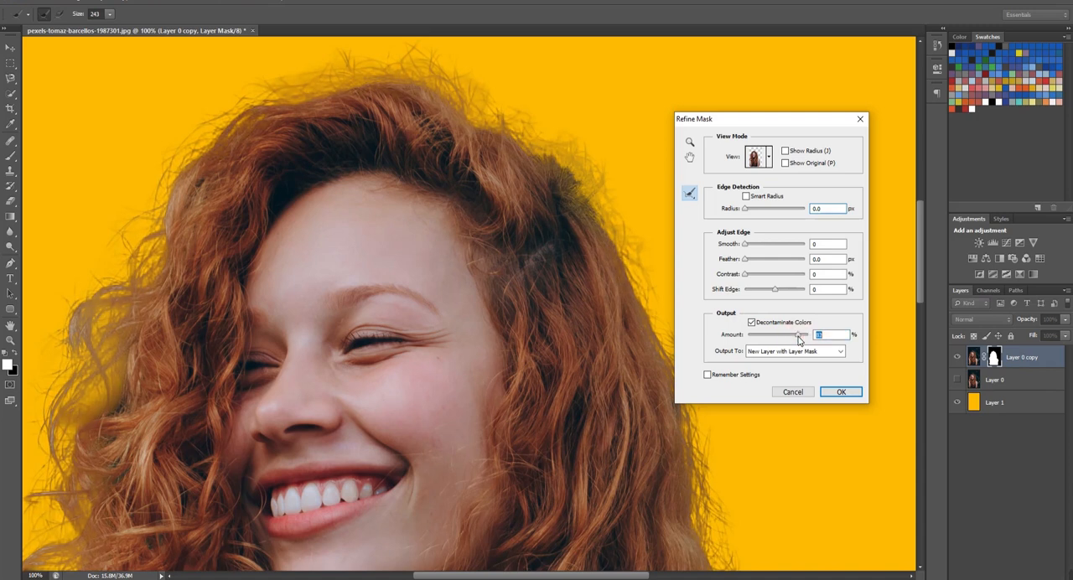
text(8)
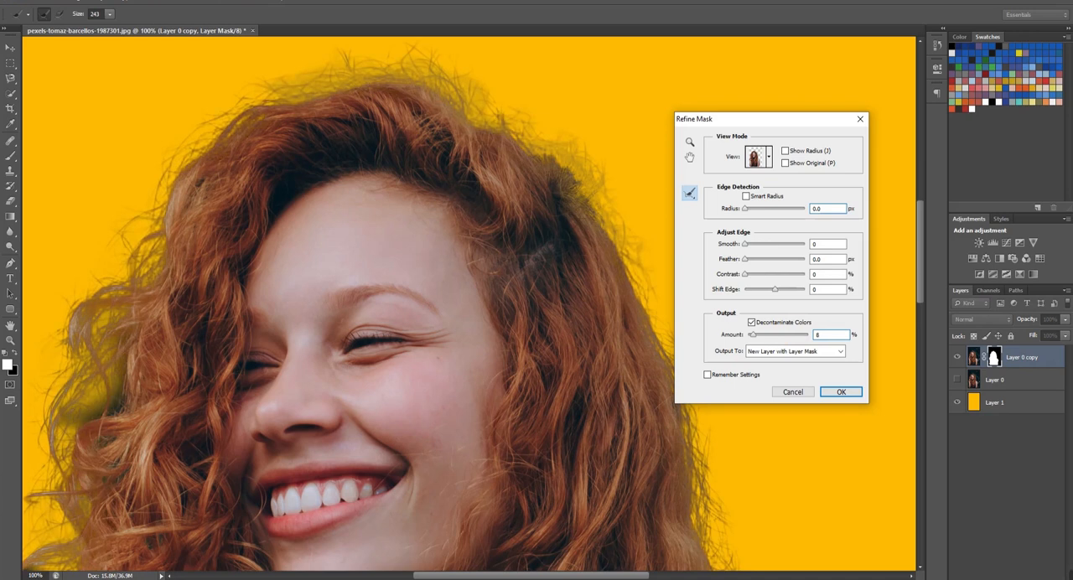
text(2)
click(784, 351)
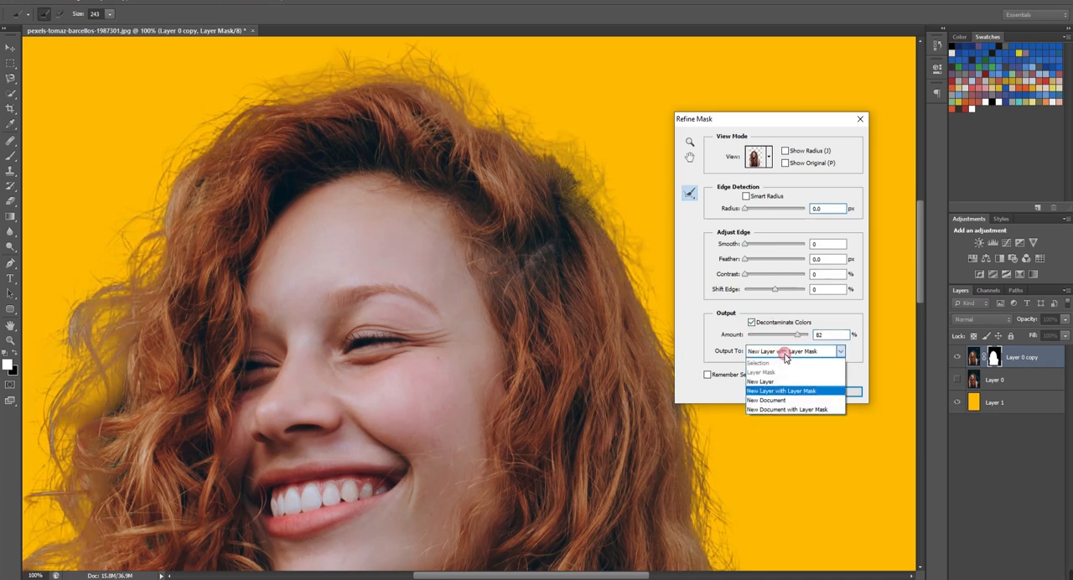
click(782, 392)
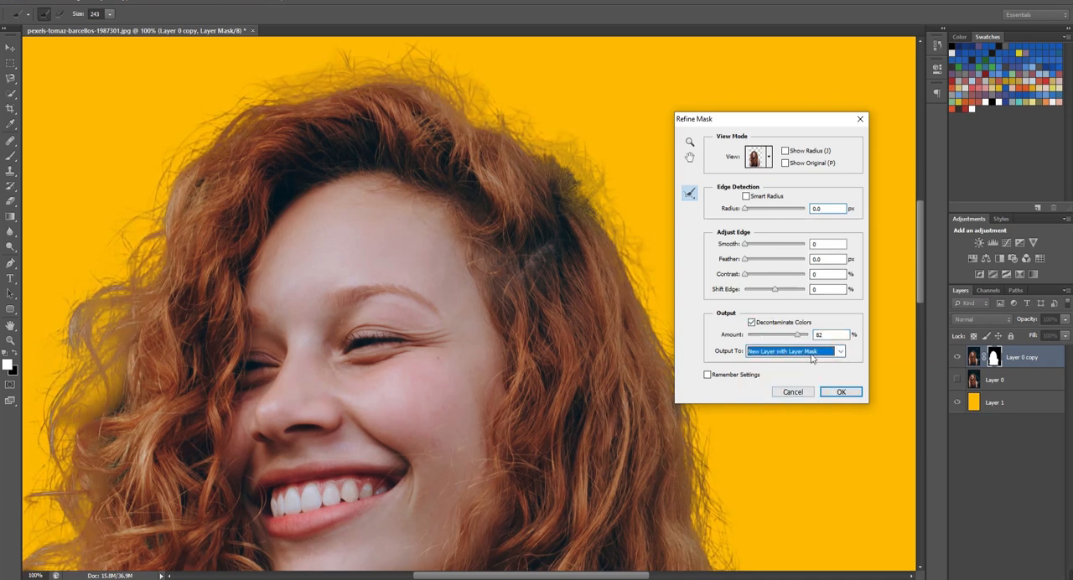
click(846, 394)
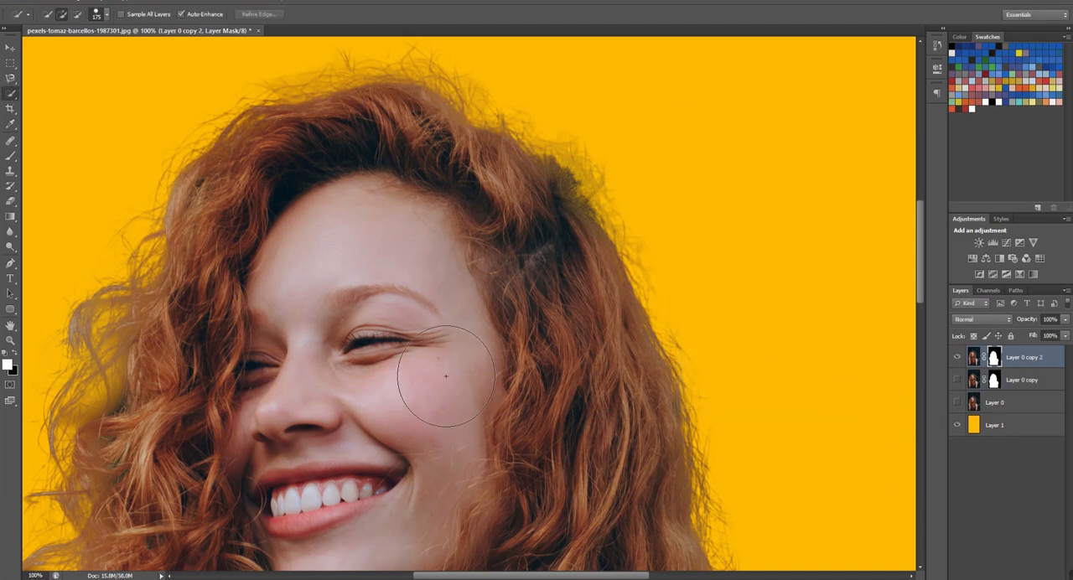
- Examine the decontaminated hair edges around the head with the new layer's mask enabled and temporarily disabled
drag(398, 340, 502, 352)
mouse_move(375, 368)
mouse_down()
mouse_move(437, 263)
mouse_move(468, 249)
mouse_up()
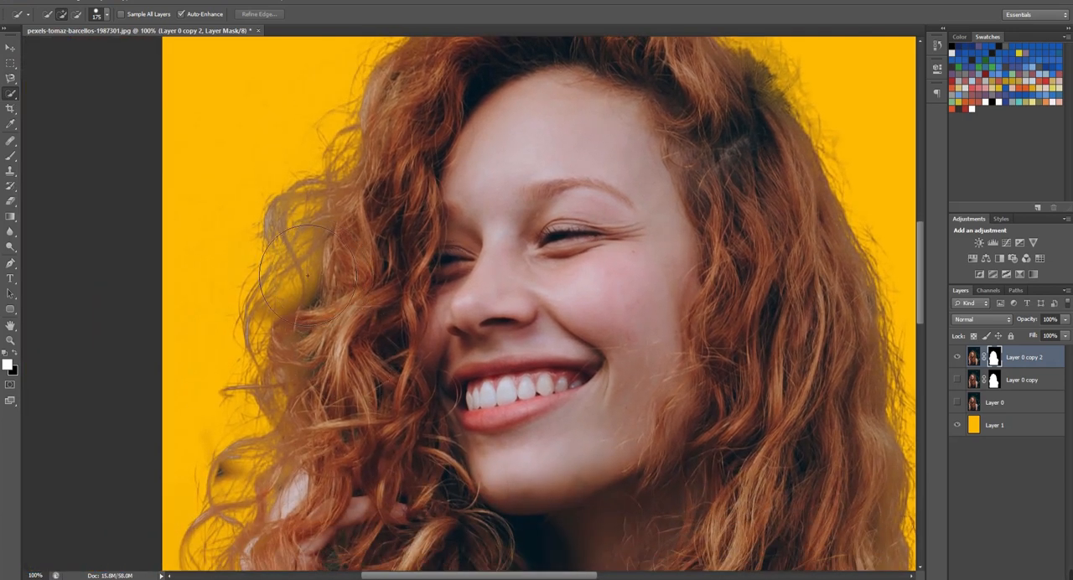
drag(362, 475, 450, 328)
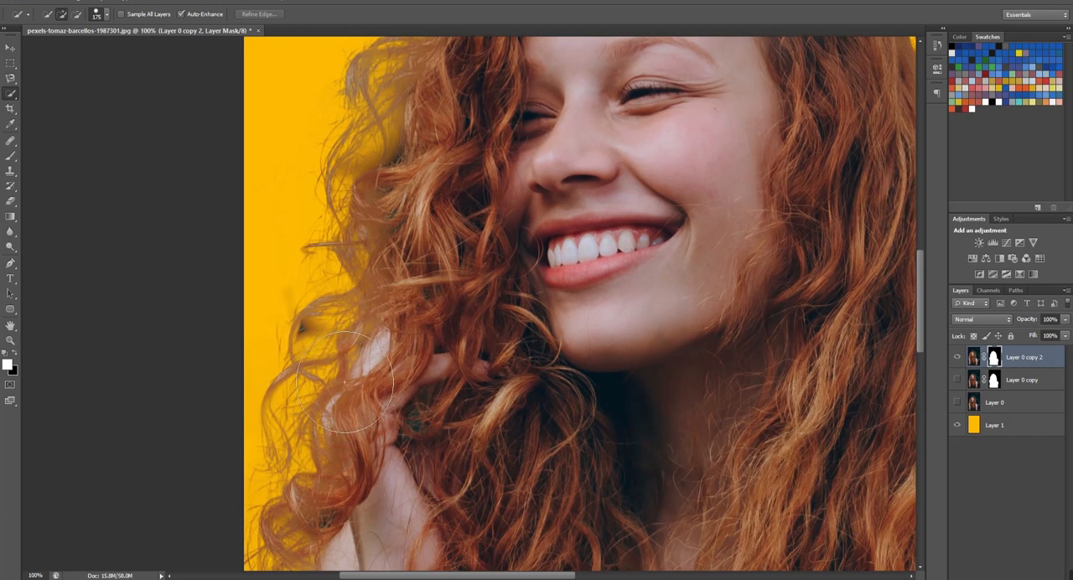
drag(524, 212, 206, 441)
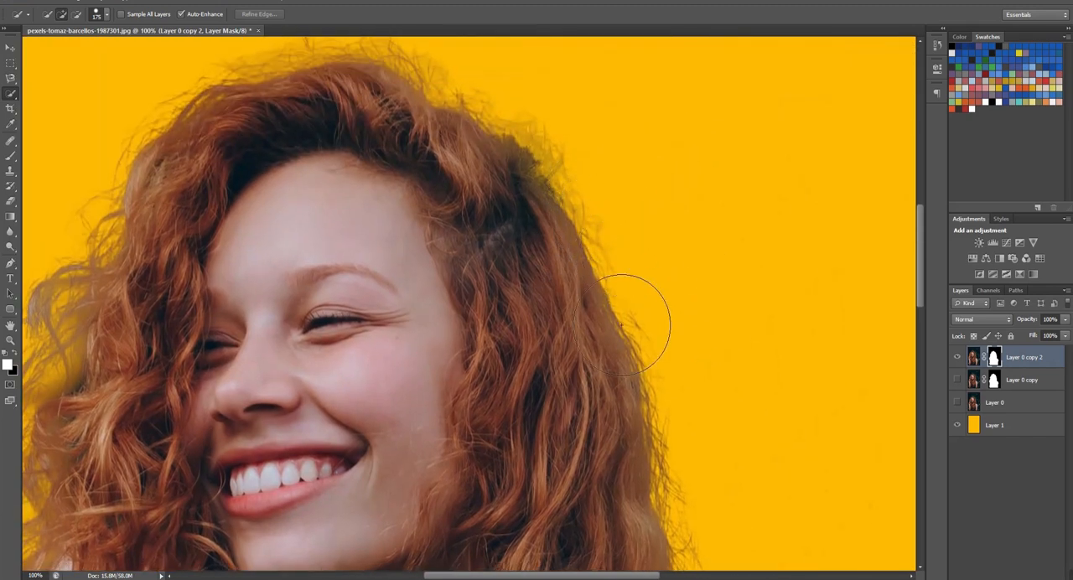
drag(491, 130, 565, 224)
mouse_move(472, 326)
mouse_down()
mouse_move(543, 256)
mouse_move(539, 208)
mouse_move(585, 288)
mouse_move(596, 347)
mouse_move(518, 361)
mouse_move(514, 395)
mouse_move(522, 377)
mouse_up()
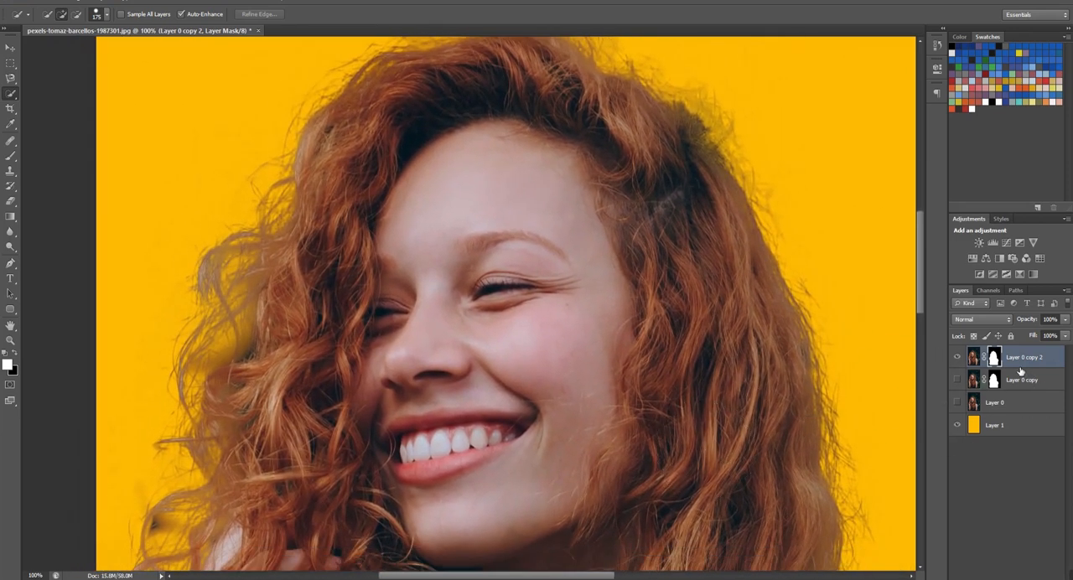
shift+click(1000, 360)
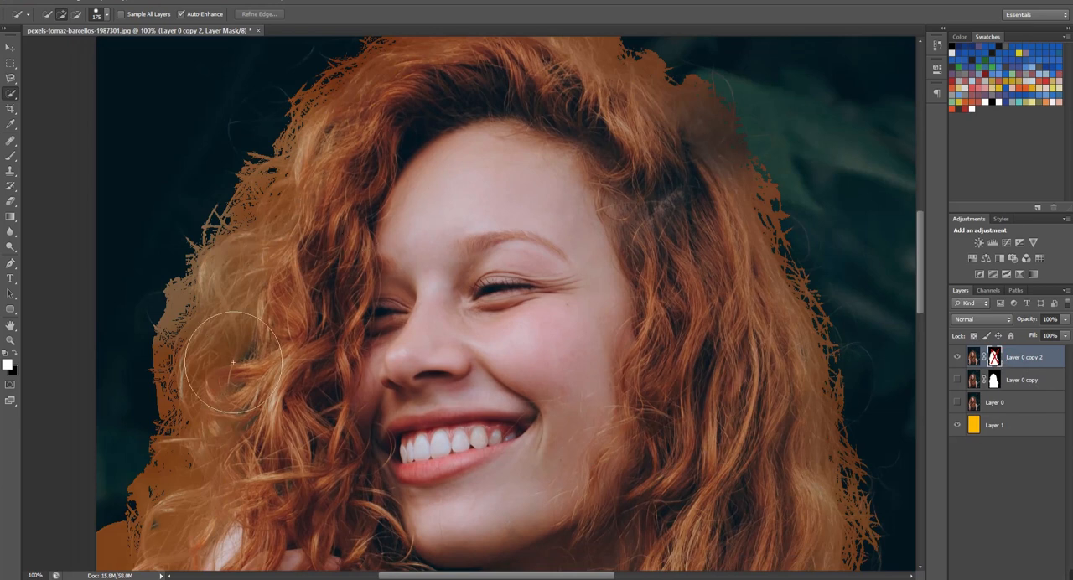
drag(548, 151, 511, 235)
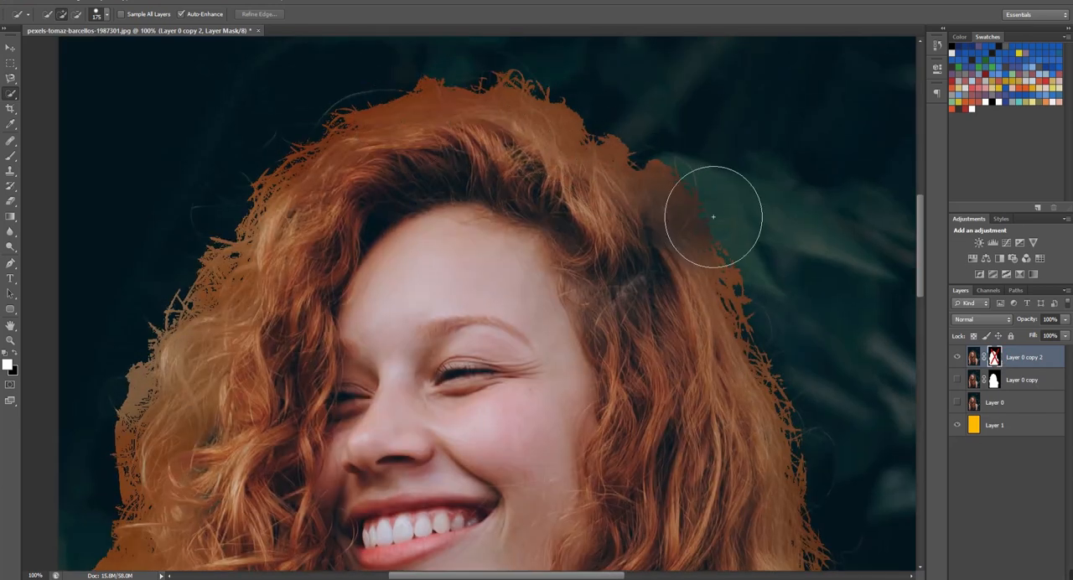
drag(798, 508, 749, 319)
drag(350, 155, 501, 247)
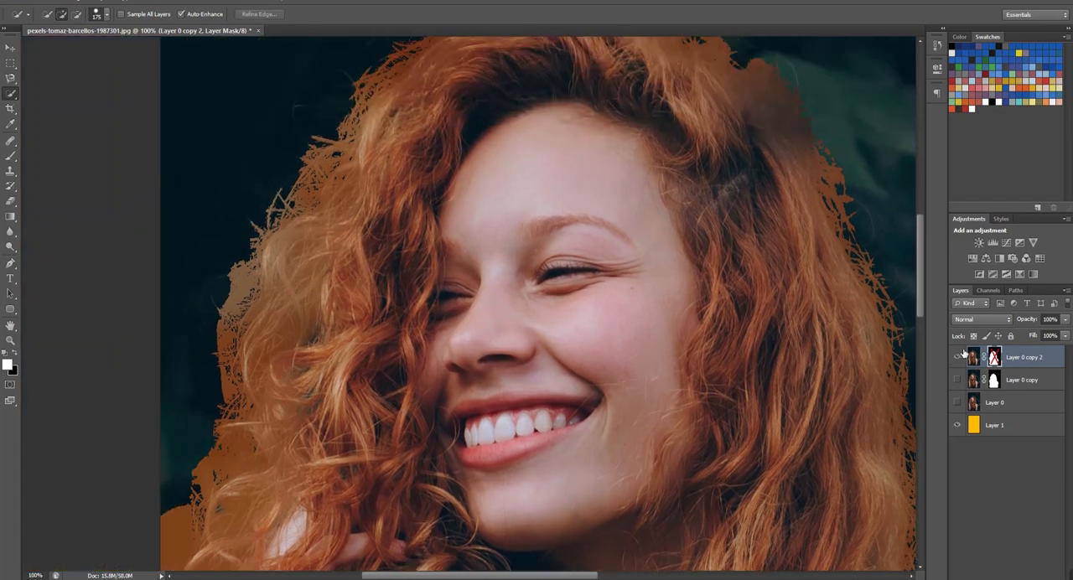
shift+click(994, 359)
drag(638, 208, 603, 286)
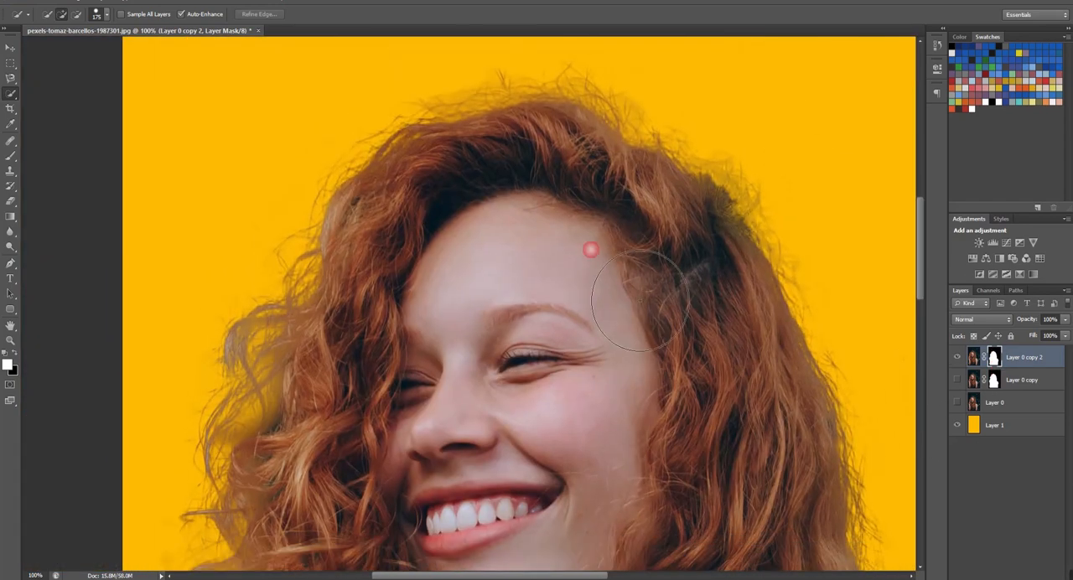
- Target the image of the top cutout layer and set up a soft Brush with 125 px size and 15% flow
click(978, 358)
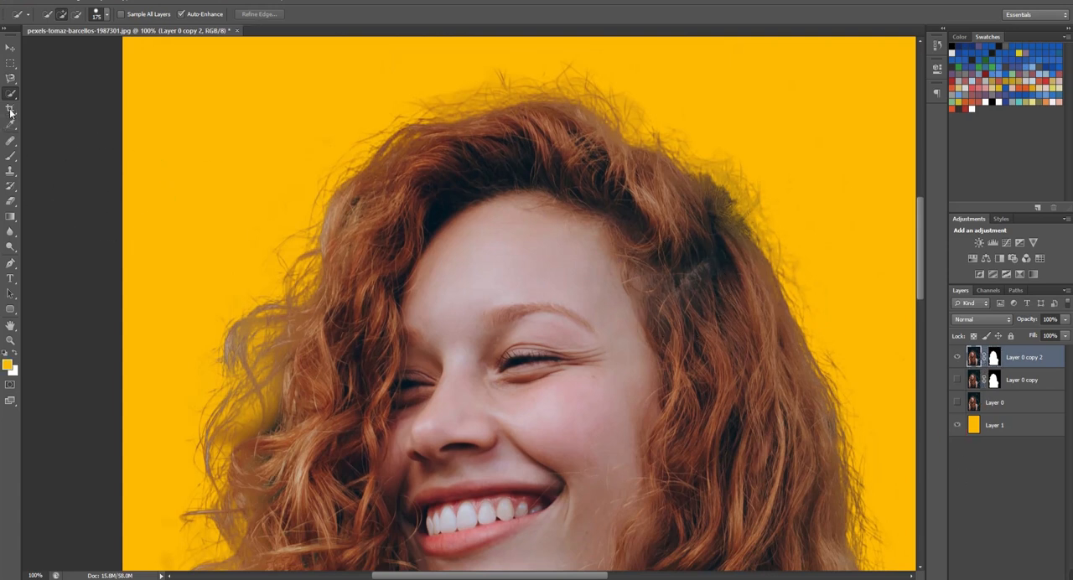
click(12, 156)
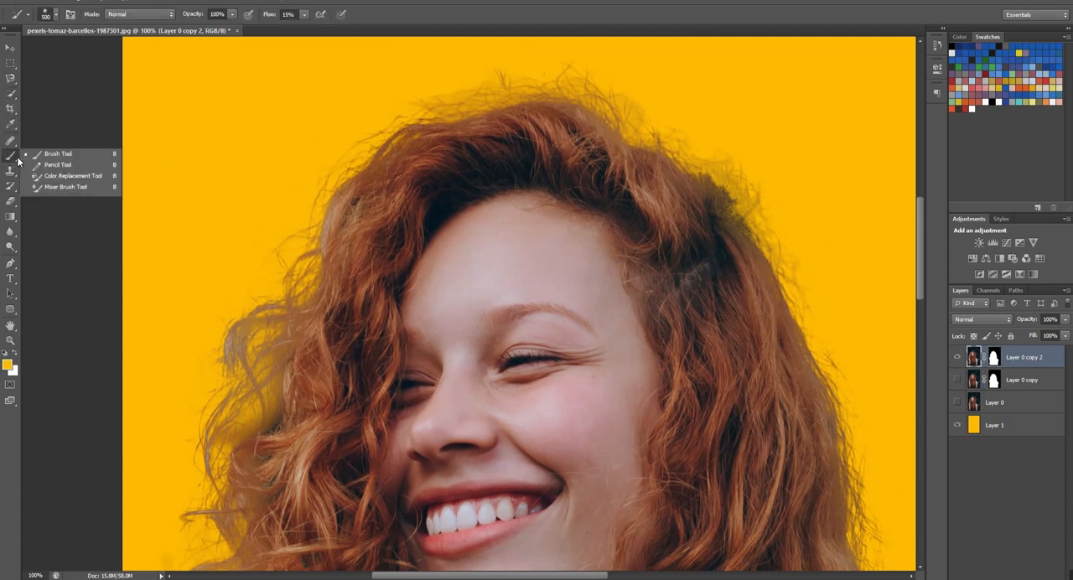
click(62, 157)
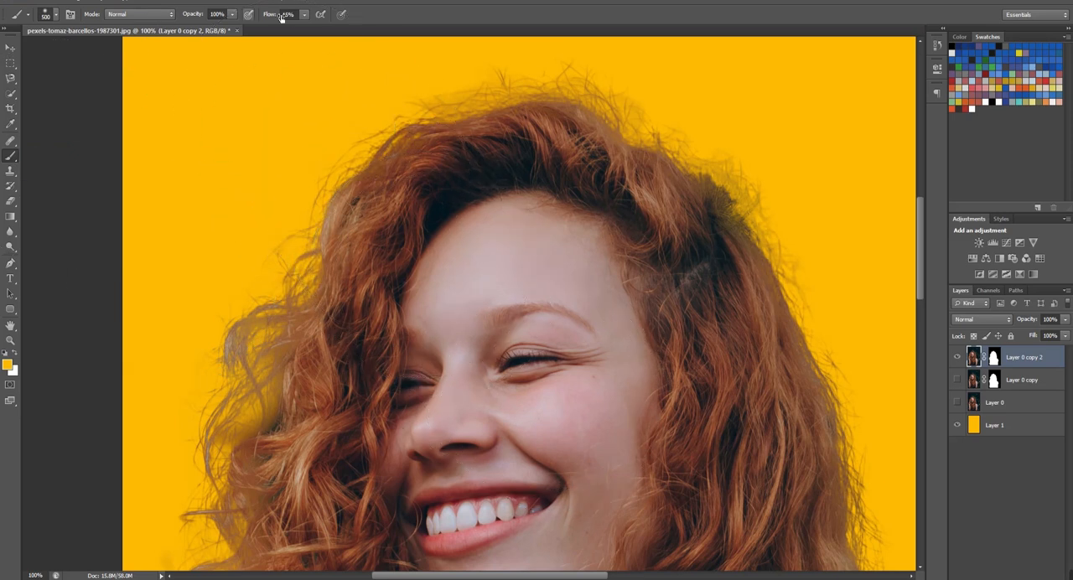
text(17)
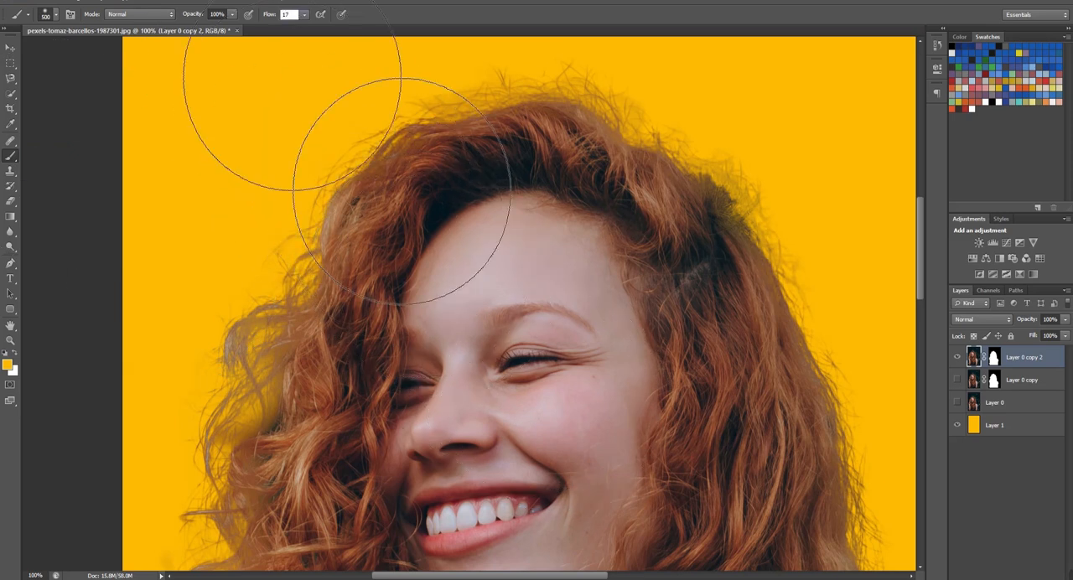
text(15)
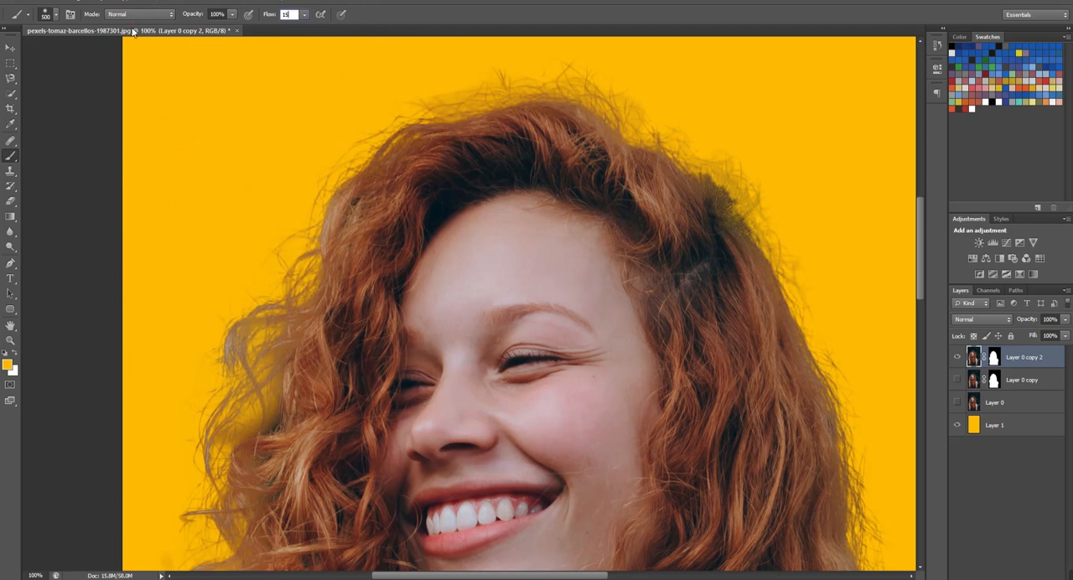
click(55, 17)
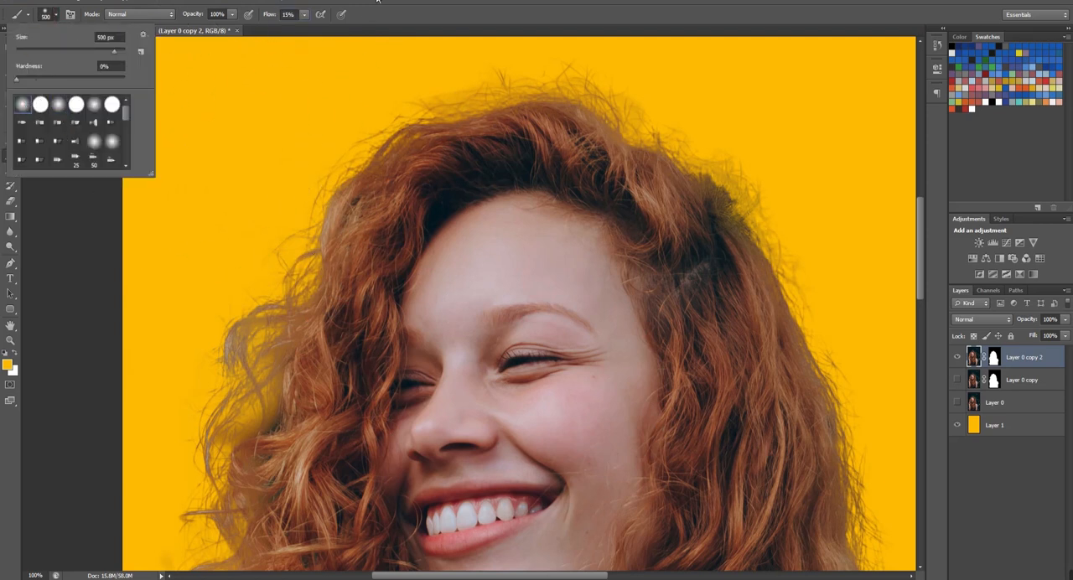
click(390, 3)
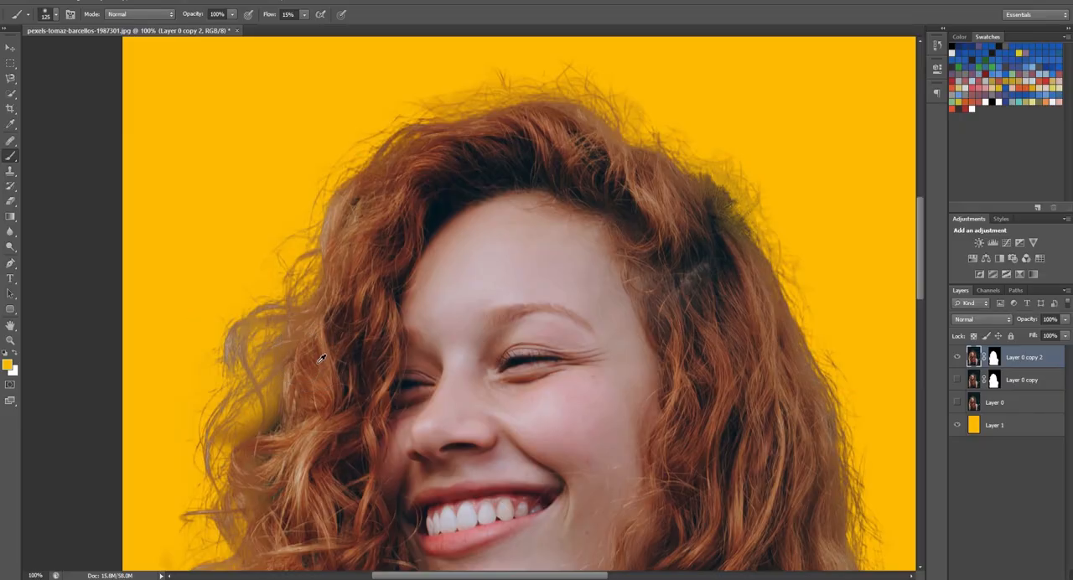
- Sample the reddish-brown hair colour and paint it over the hair fringes around the crown and both sides of the head
alt+click(319, 363)
mouse_move(272, 362)
mouse_down()
mouse_move(273, 395)
mouse_move(263, 373)
mouse_move(356, 275)
mouse_move(382, 170)
mouse_move(427, 143)
mouse_move(538, 120)
mouse_move(602, 113)
mouse_move(629, 117)
mouse_up()
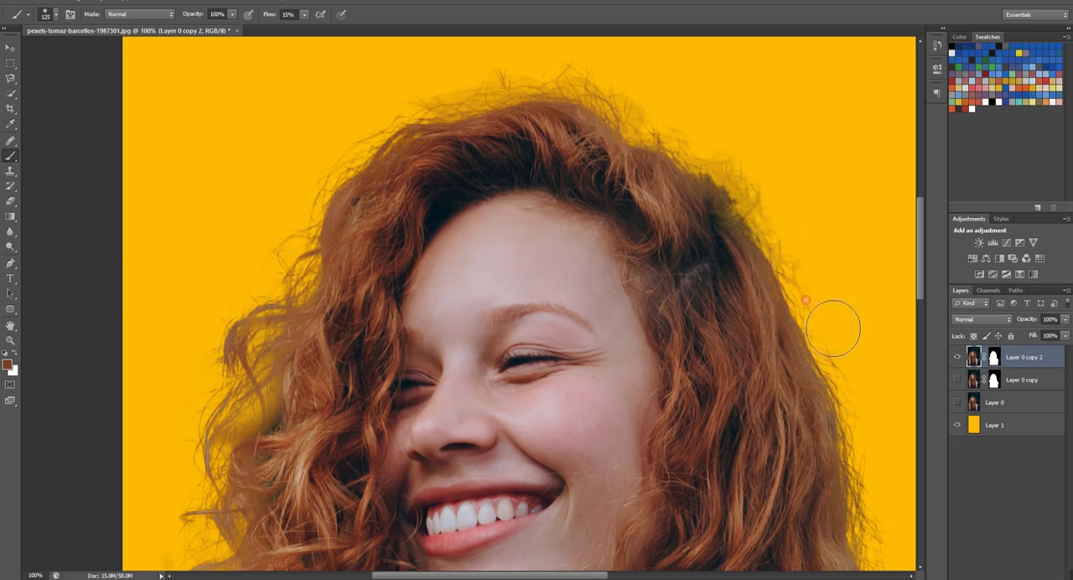
drag(792, 354, 746, 181)
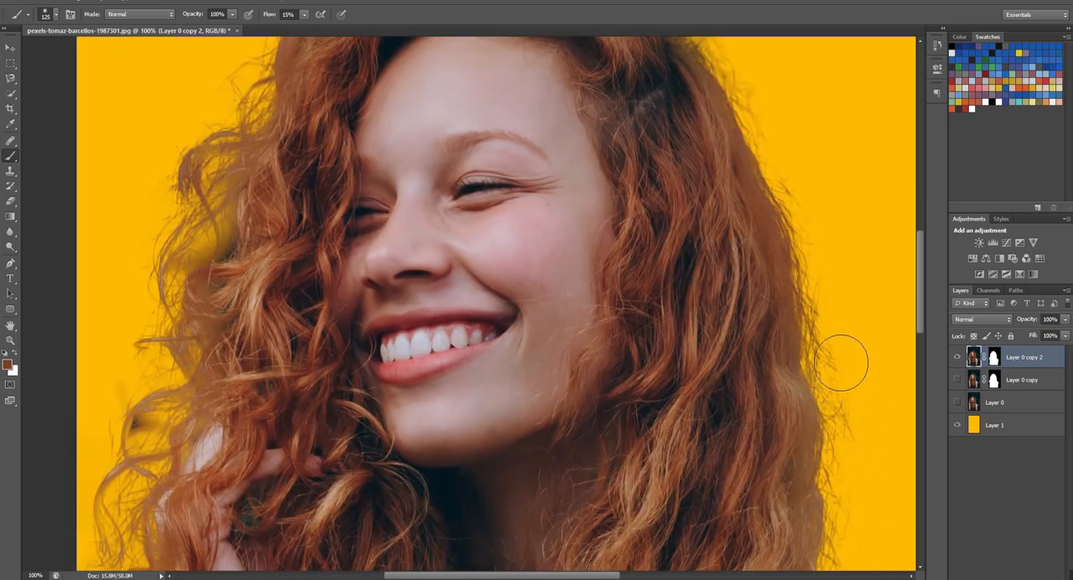
drag(786, 453, 781, 332)
- Paint the reddish-brown hair colour over the loose curls beside the raised hand and down toward the wrist
drag(493, 40, 719, 76)
alt+right_click(447, 258)
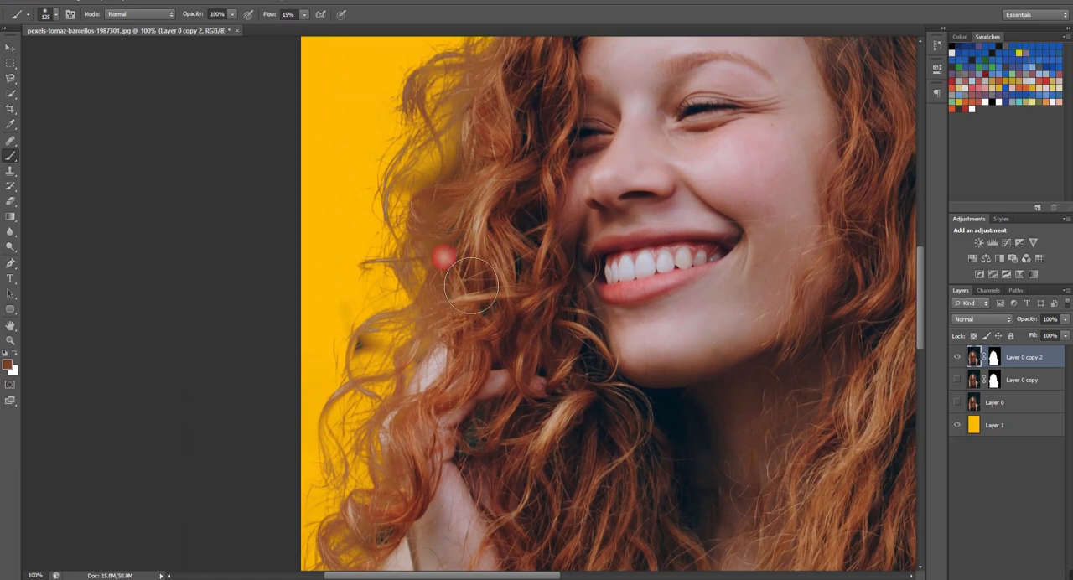
drag(382, 390, 379, 362)
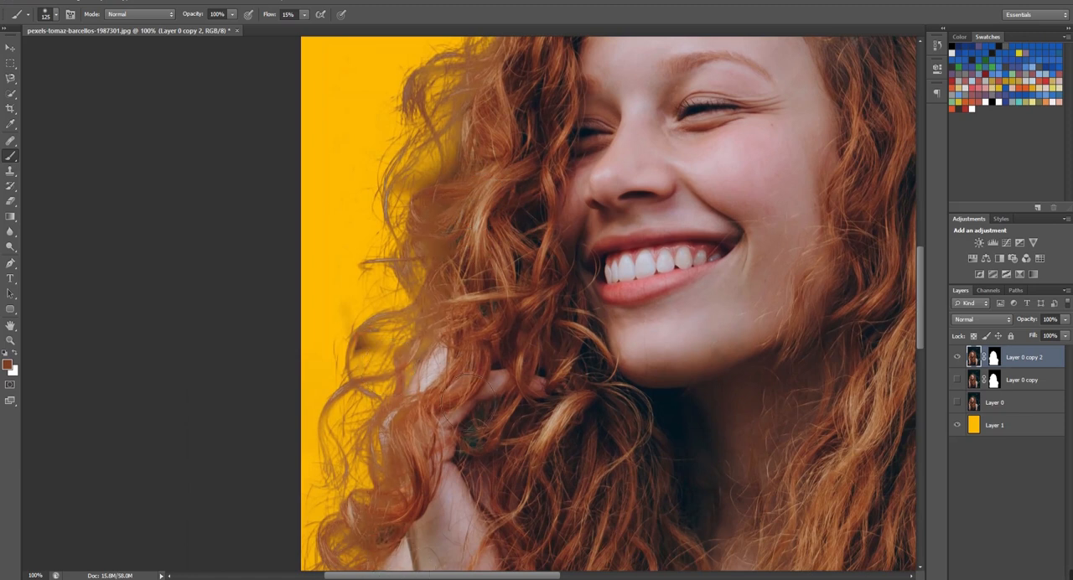
drag(471, 402, 513, 303)
drag(461, 412, 465, 348)
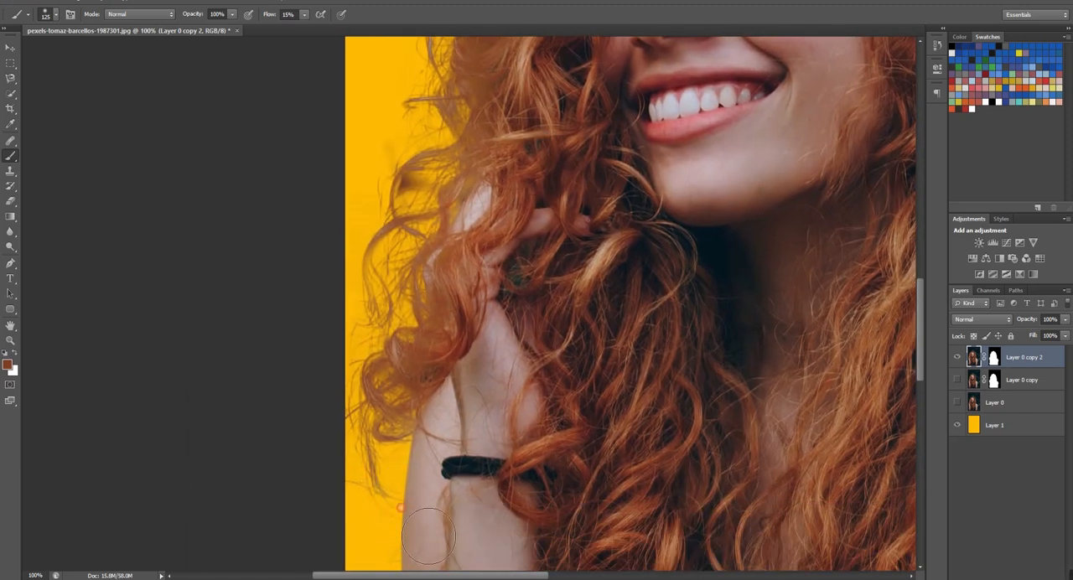
drag(467, 472, 470, 384)
drag(511, 159, 438, 354)
mouse_move(519, 157)
mouse_down()
mouse_move(454, 352)
mouse_move(390, 436)
mouse_up()
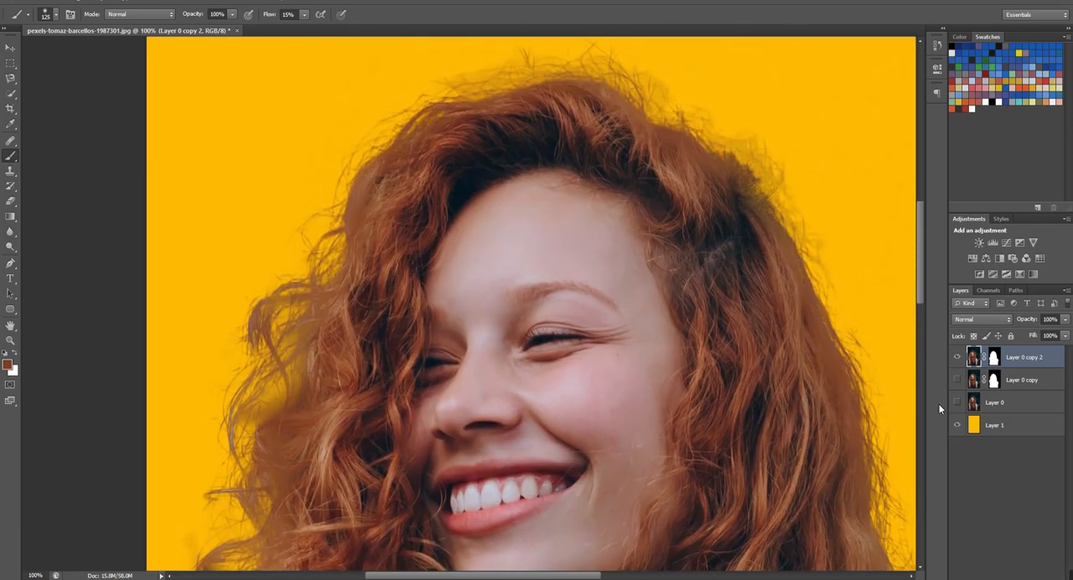
- Check the painted hair on the whole figure with the Layer 0 copy 2 mask temporarily disabled and then enabled
key(ctrl+minus)
key(ctrl+minus)
drag(779, 403, 723, 245)
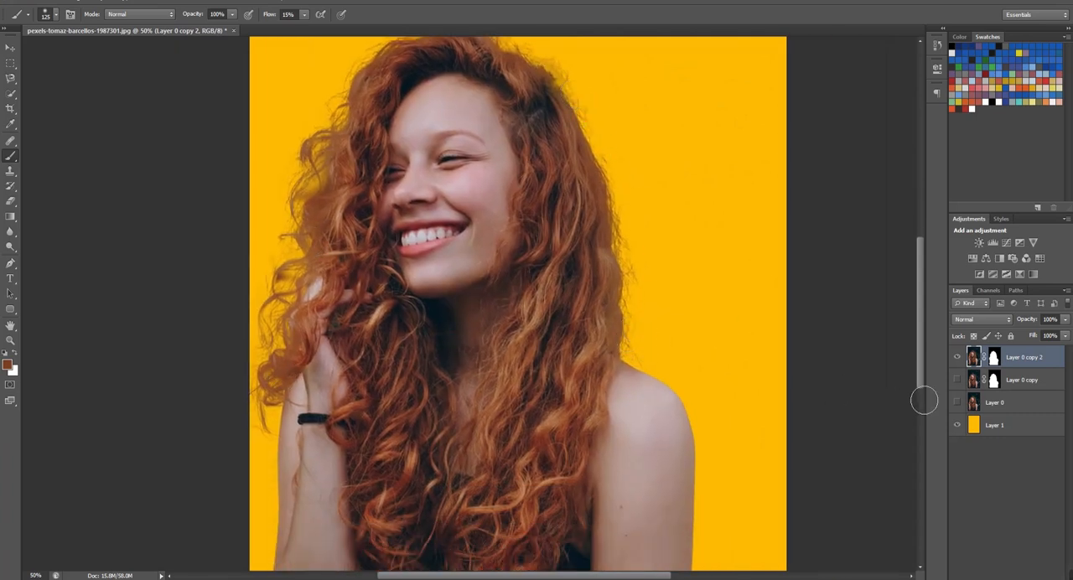
shift+click(994, 358)
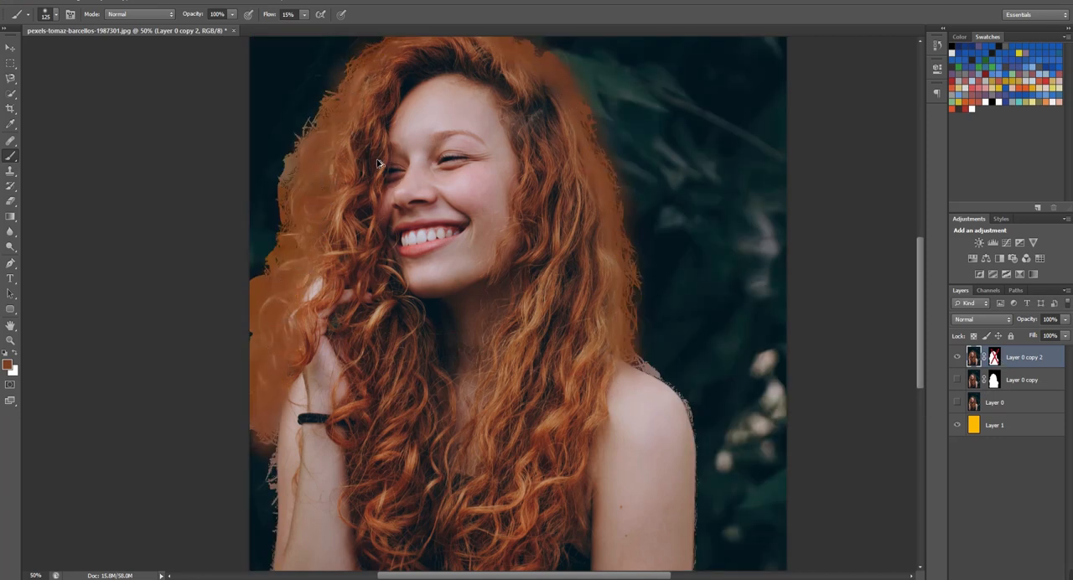
shift+click(995, 359)
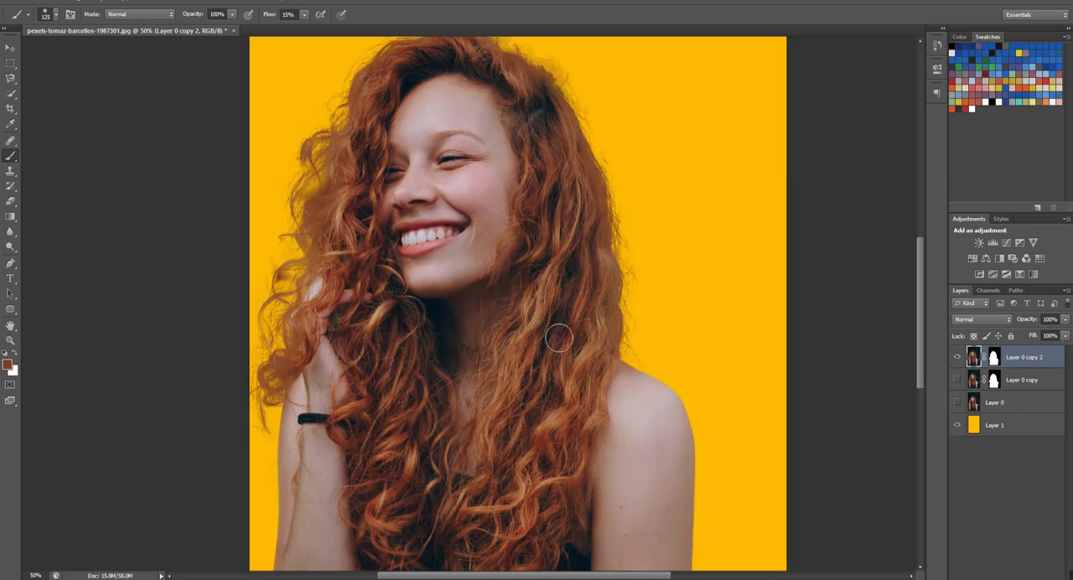
- Hide the yellow-orange Layer 1 and compare the transparent cutout with the original Layer 0 photo temporarily shown
click(956, 425)
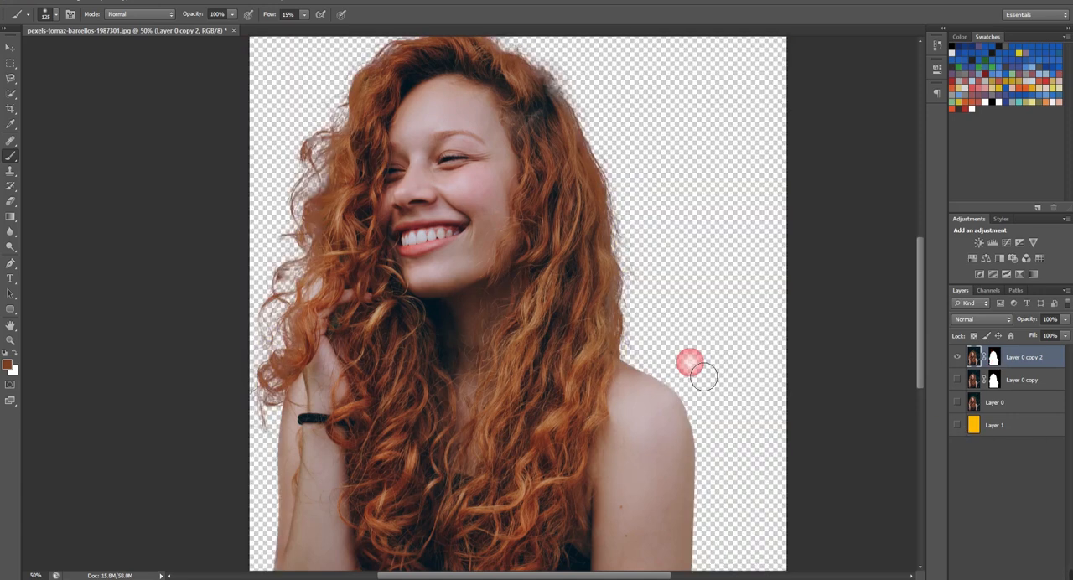
scroll(649, 372, up, 2)
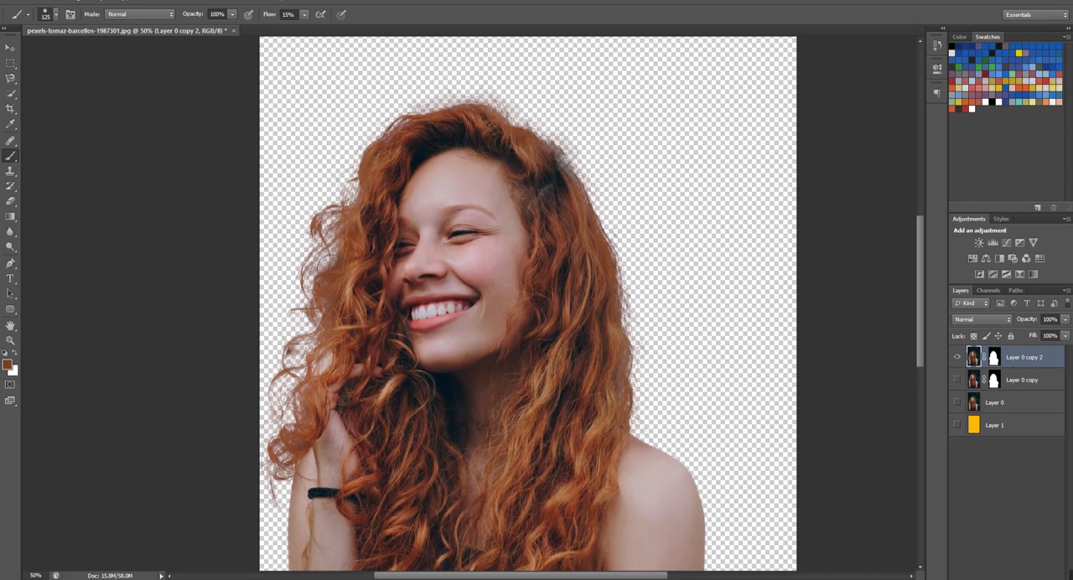
drag(561, 254, 558, 195)
click(956, 403)
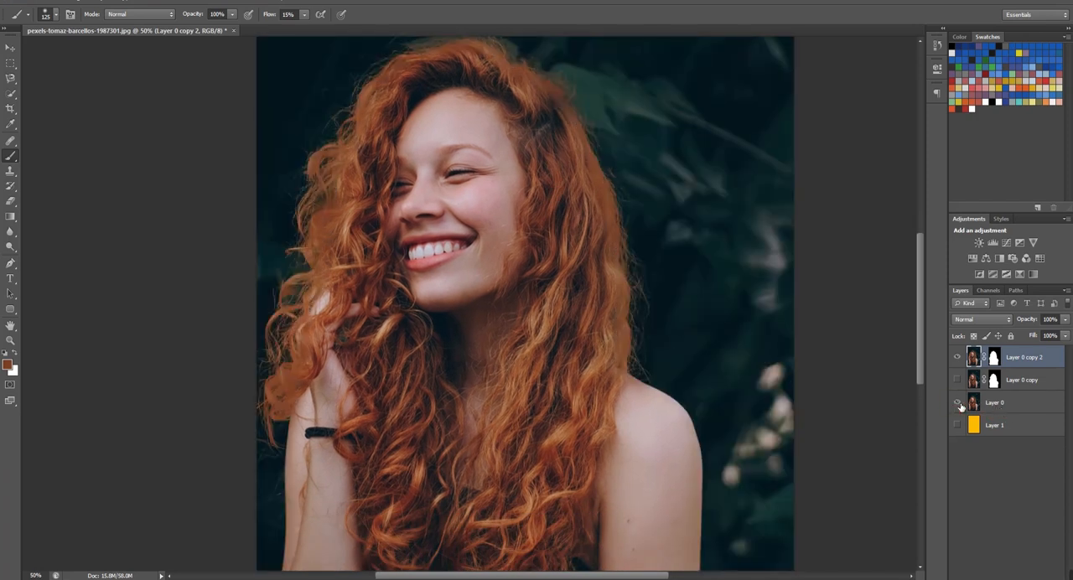
click(956, 403)
key(ctrl+minus)
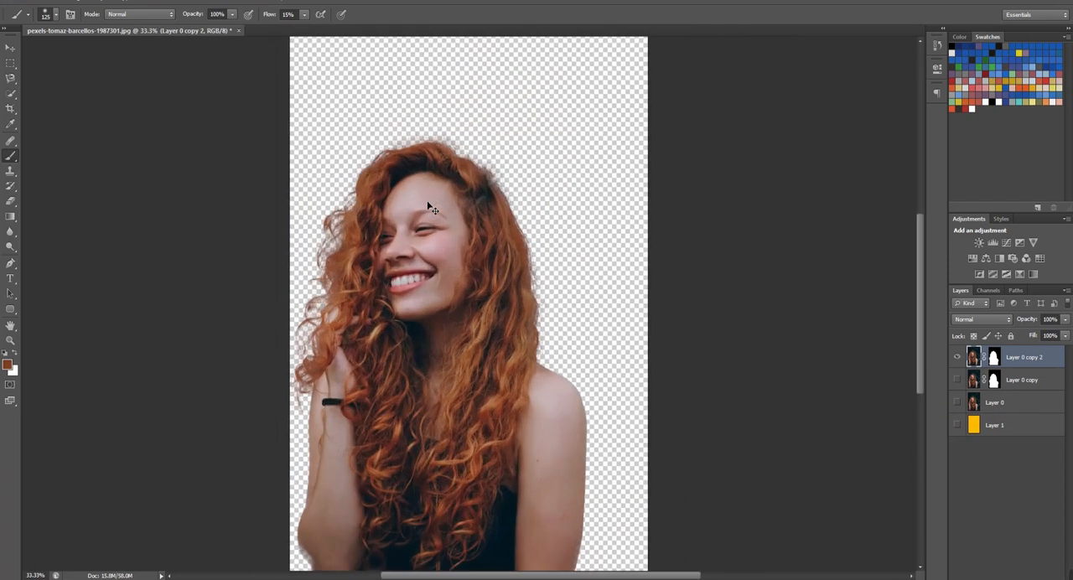
drag(477, 309, 489, 290)
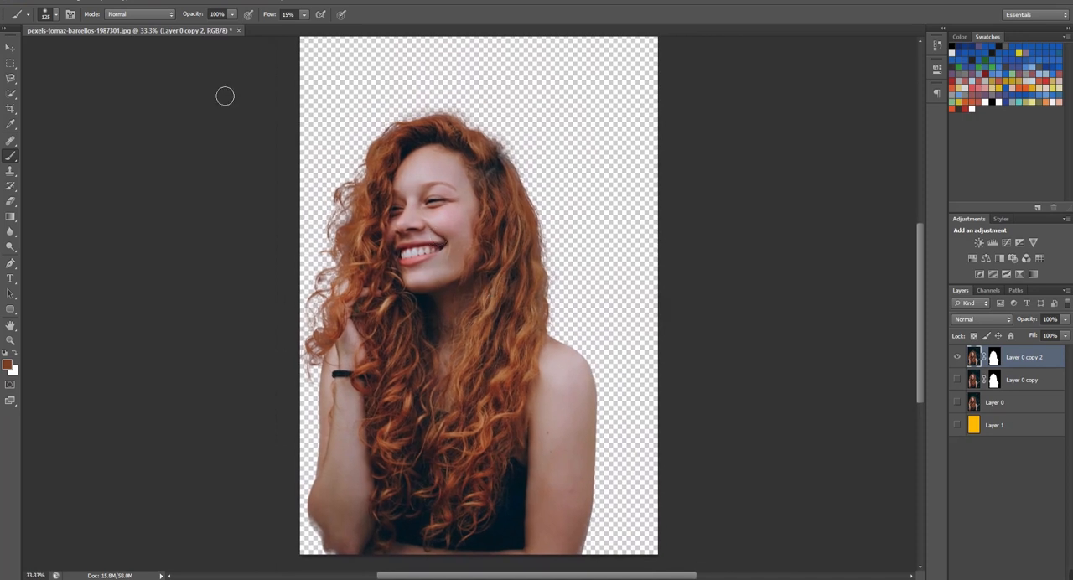
- Place the string-lights photo as a new layer directly above Layer 1, behind the woman, and accept its placement
click(1000, 429)
click(443, 578)
drag(190, 125, 577, 423)
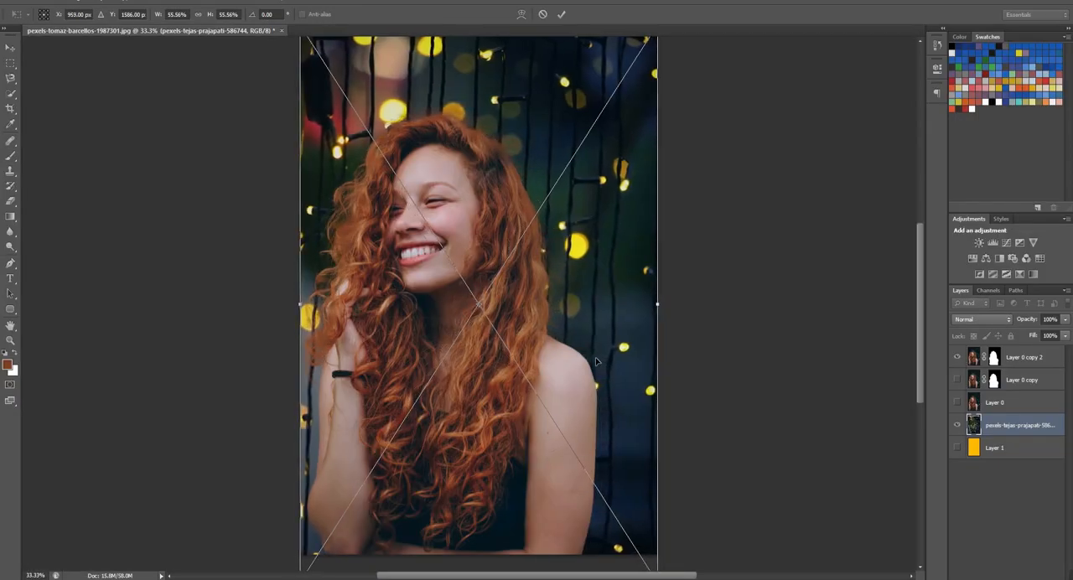
key(Return)
key(b)
key(ctrl+minus)
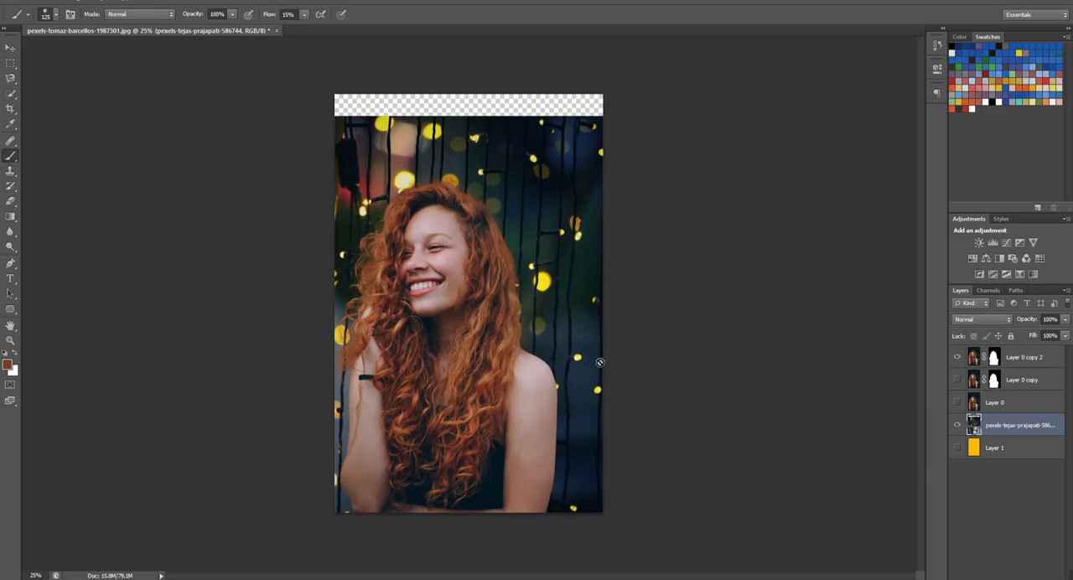
- Move the string-lights photo up and enlarge it slightly so it covers the whole canvas
key(v)
key(shift+Up)
key(shift+Up)
key(shift+Up)
key(shift+Up)
key(shift+Up)
key(shift+Up)
key(shift+Up)
key(shift+Up)
key(shift+Up)
key(shift+Up)
key(shift+Up)
key(shift+Down)
key(shift+Up)
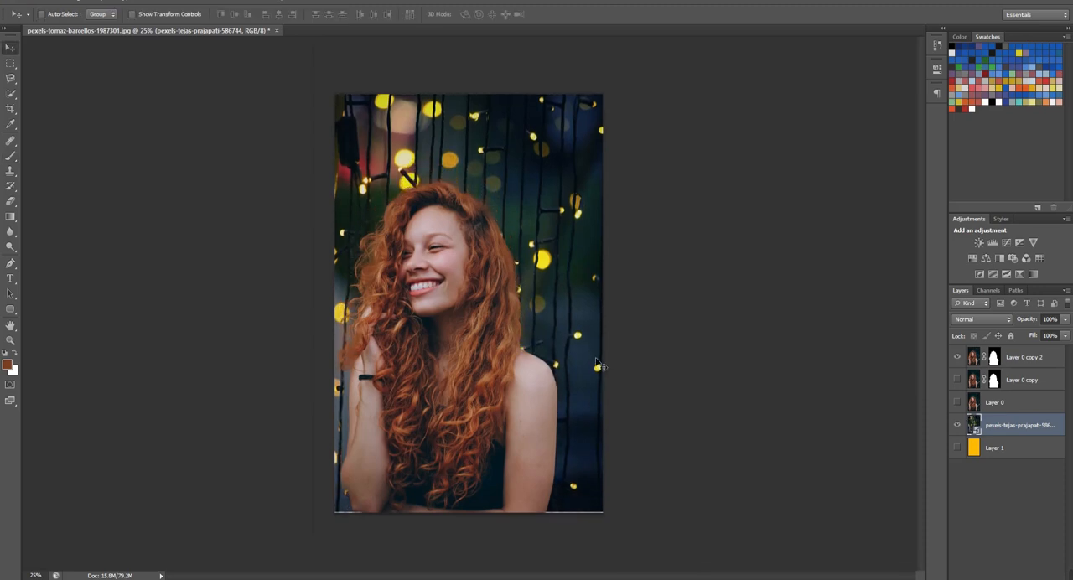
key(ctrl+t)
drag(604, 94, 611, 86)
key(Return)
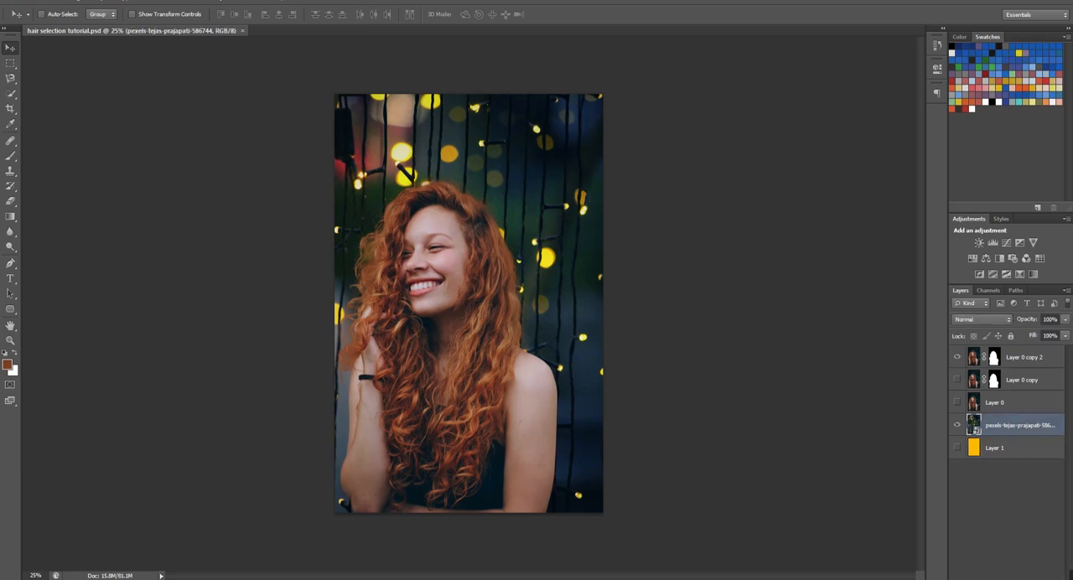
- Apply Motion Blur to the string-lights layer with an angle of 0° and a distance of 79 pixels
click(176, 1)
mouse_move(231, 114)
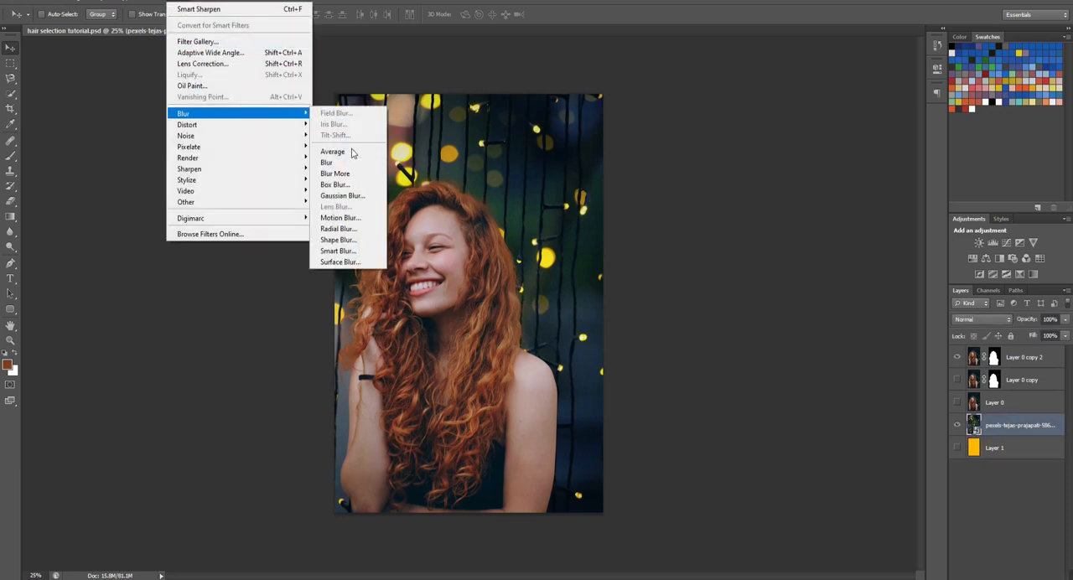
click(341, 218)
drag(529, 124, 702, 163)
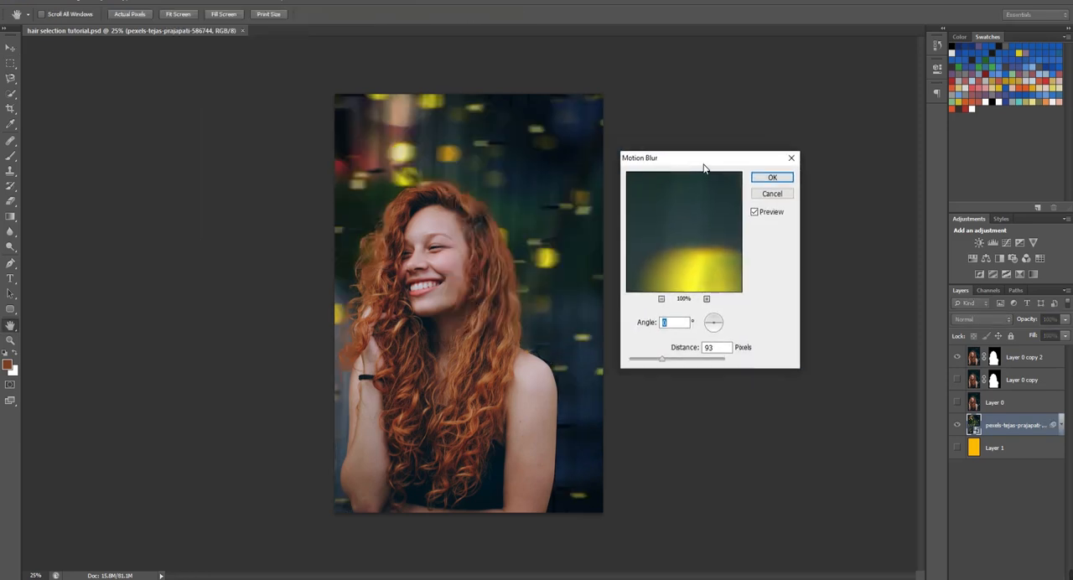
click(662, 299)
click(662, 299)
click(662, 300)
click(662, 299)
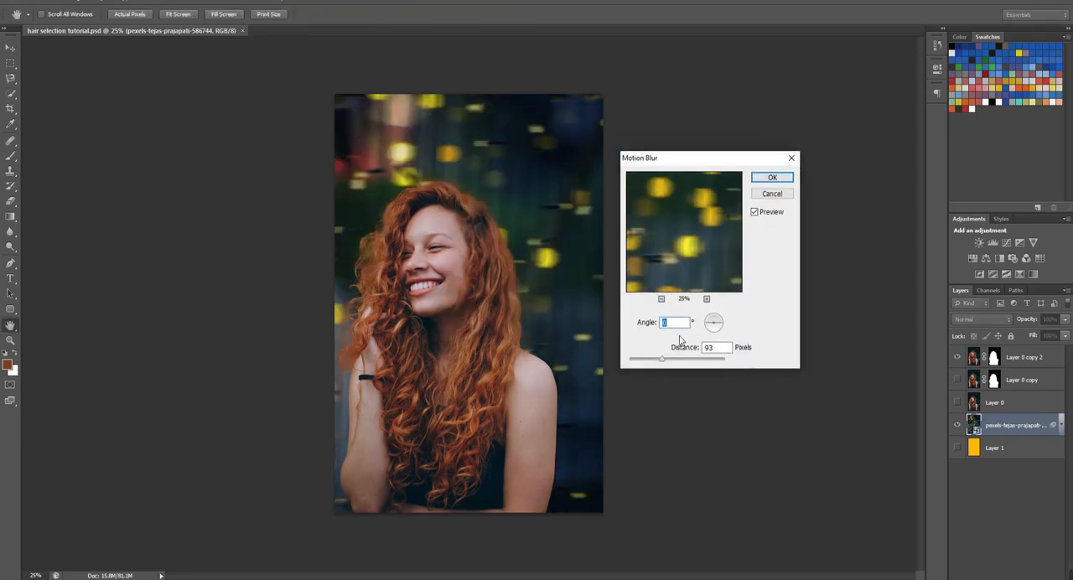
mouse_move(661, 359)
mouse_down()
mouse_move(647, 362)
mouse_move(661, 359)
mouse_up()
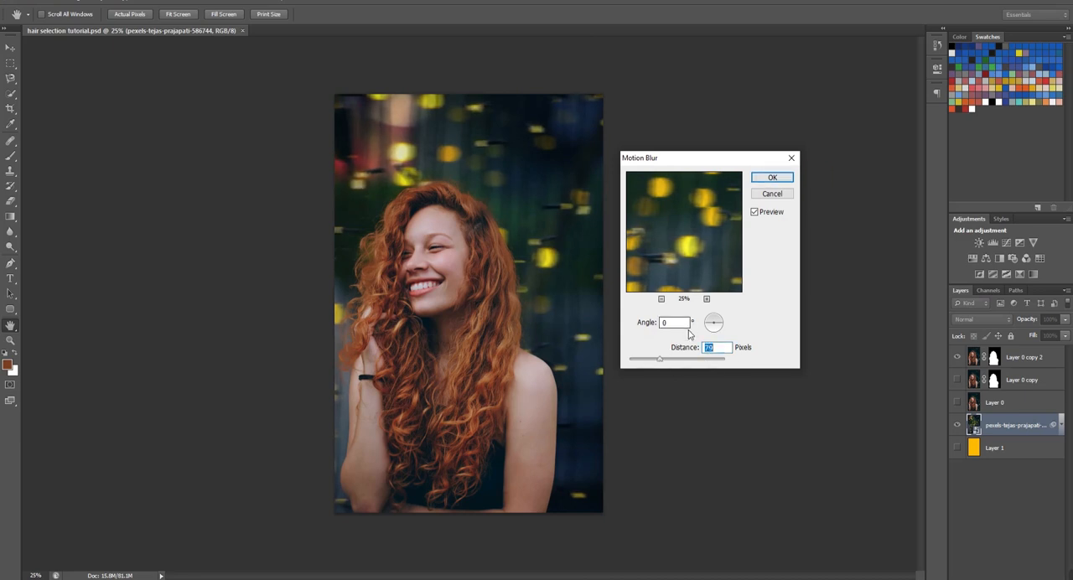
click(771, 177)
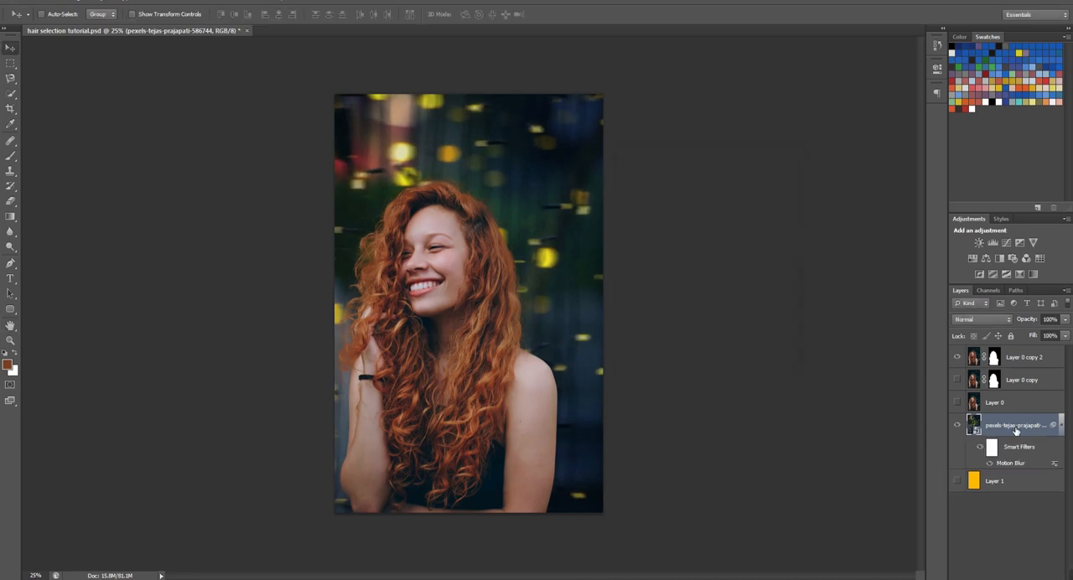
- Save the document, and duplicate the string-lights layer with the Motion Blur smart filter removed from the copy
key(ctrl+s)
key(ctrl+j)
drag(1019, 455, 1054, 579)
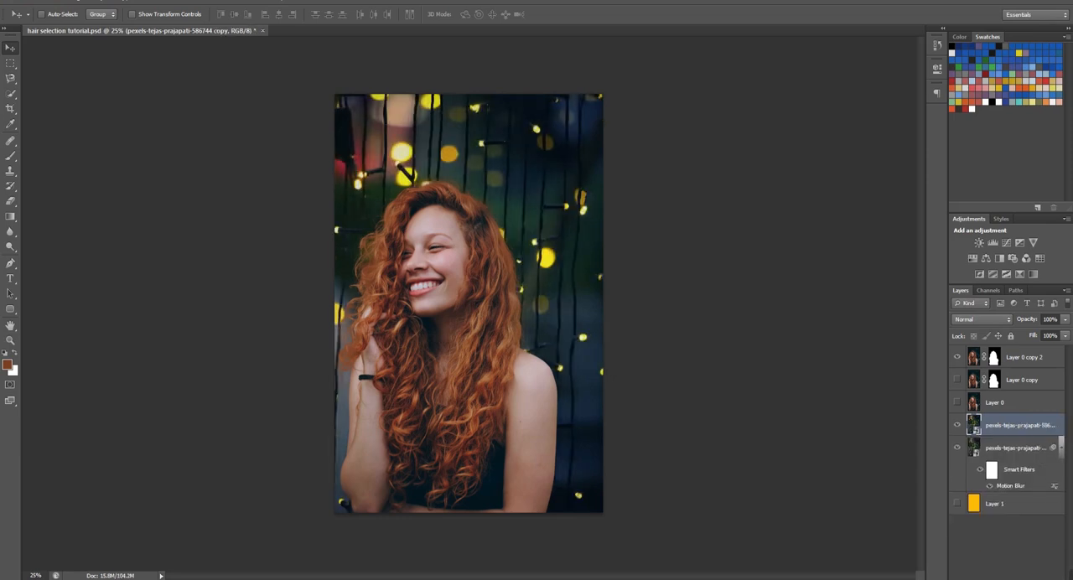
- Apply a Radial Blur to the duplicated string-lights layer with amount 40, Spin method and Best quality
click(180, 3)
mouse_move(243, 113)
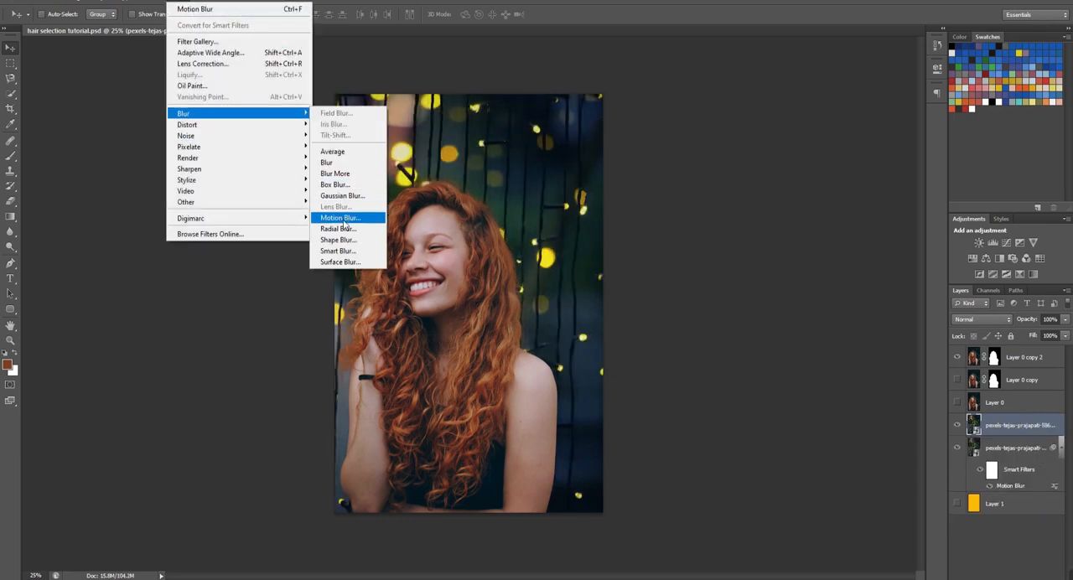
click(340, 228)
drag(515, 147, 678, 169)
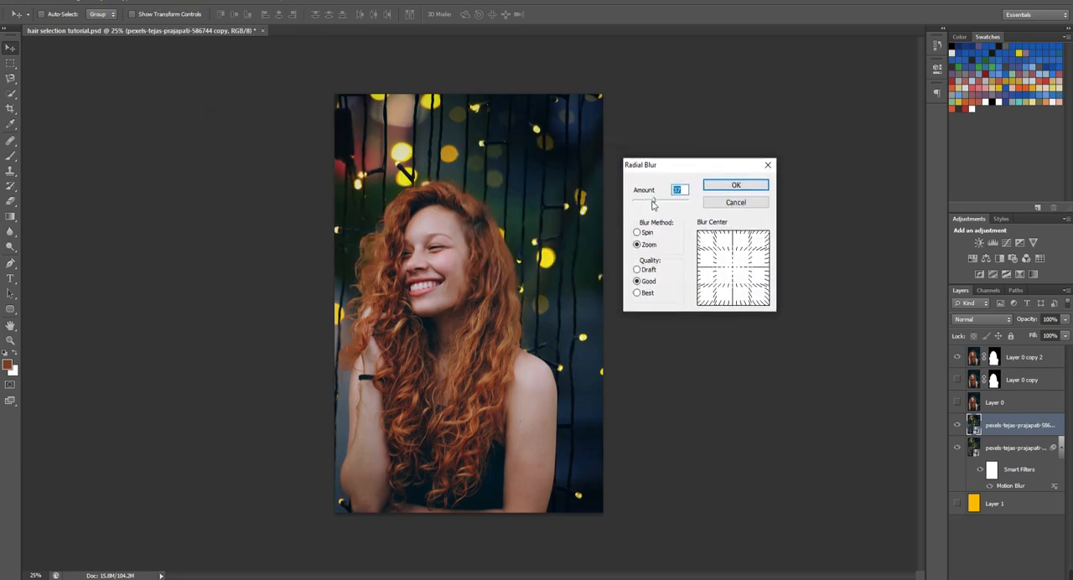
click(638, 233)
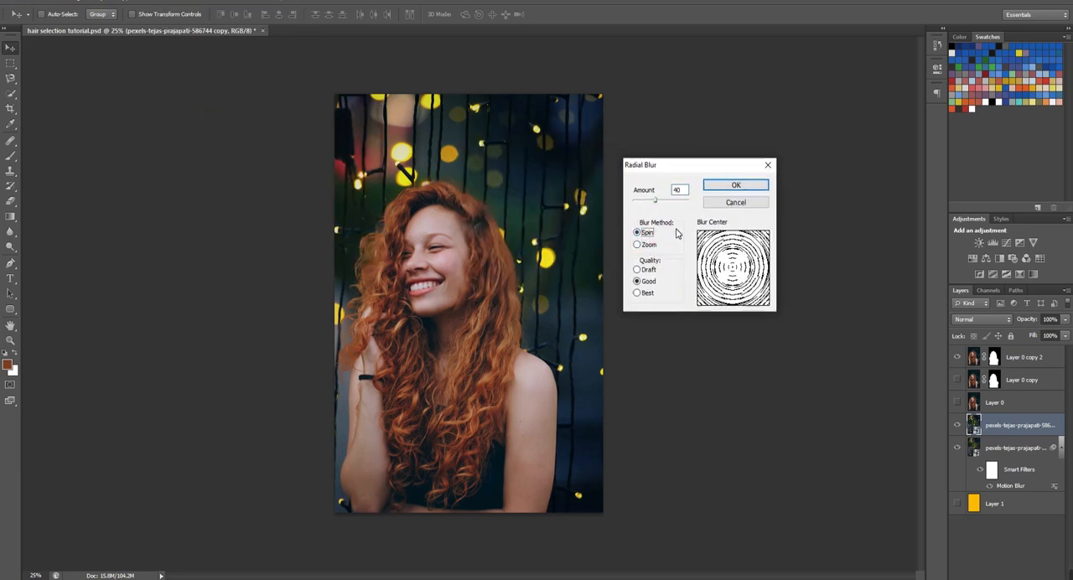
click(637, 292)
click(724, 186)
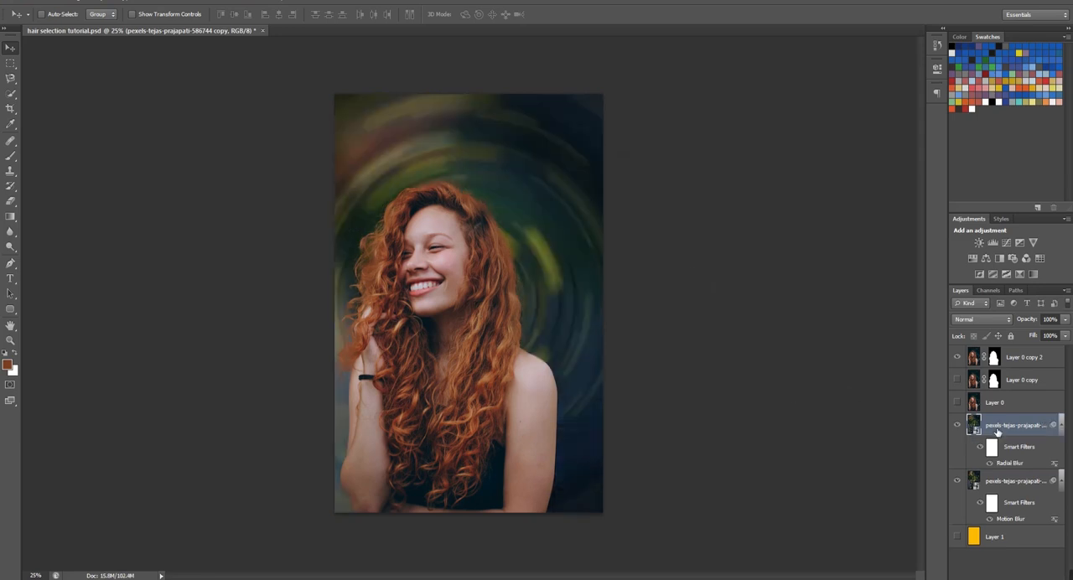
- Try several blend modes, including Overlay and Multiply, on the radially blurred string-lights layer
click(1006, 323)
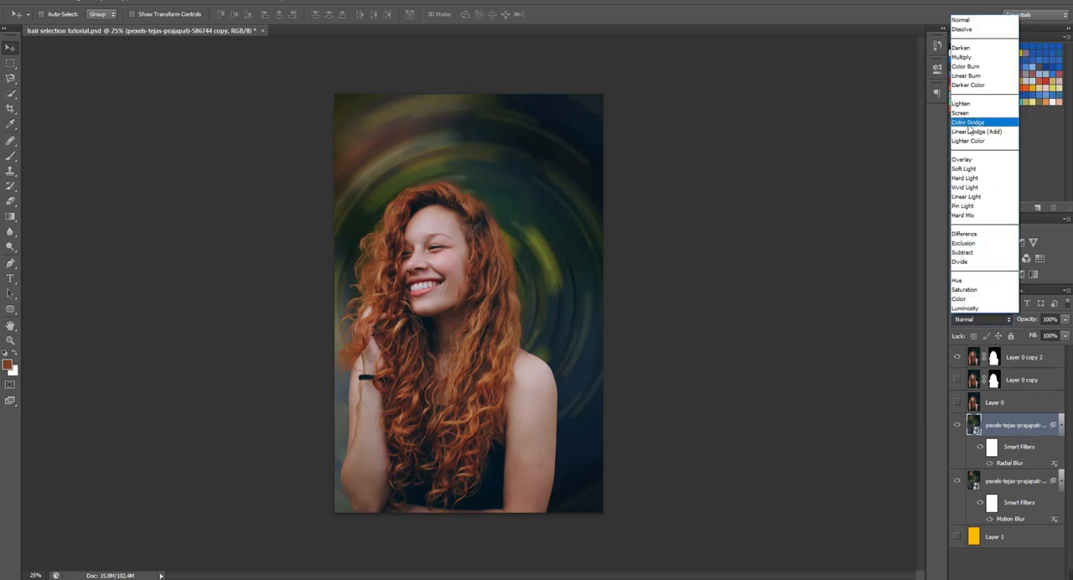
click(972, 129)
click(993, 319)
click(971, 160)
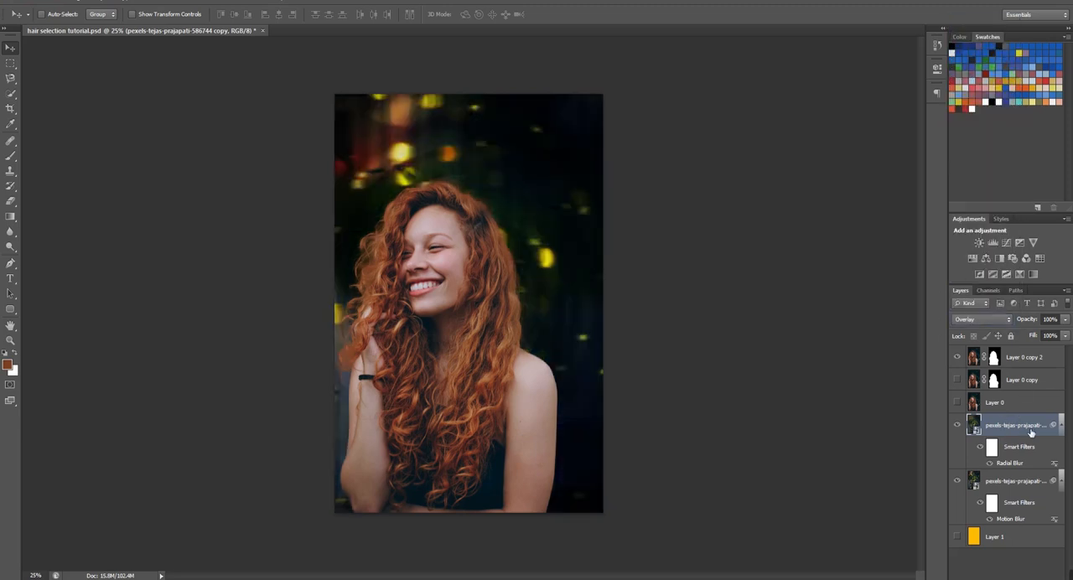
click(997, 320)
click(972, 56)
- Set the radially blurred string-lights layer to Screen blend mode with 66% opacity
click(972, 321)
click(969, 114)
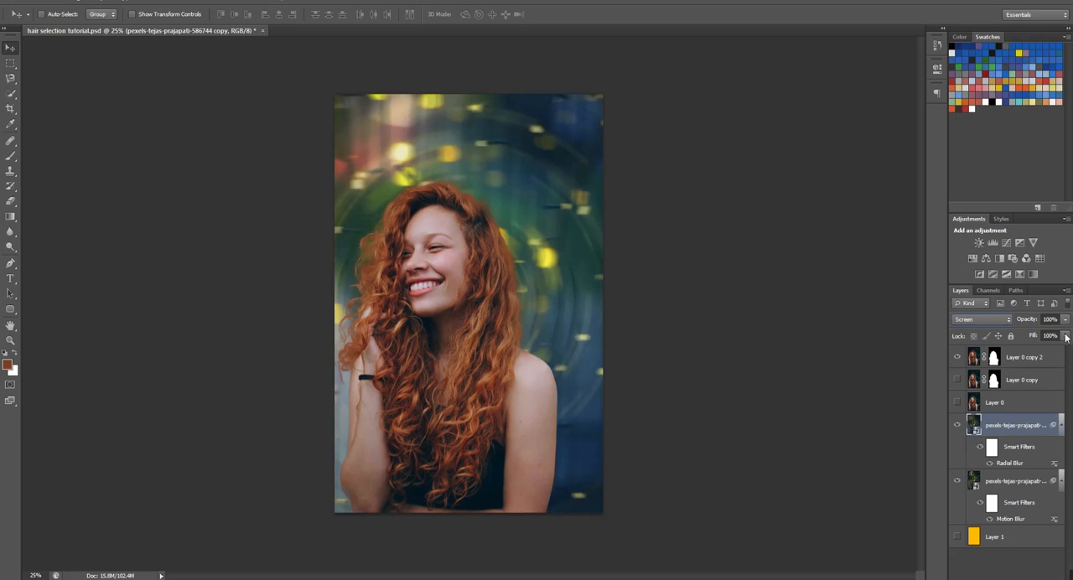
click(1066, 319)
drag(1064, 334, 1045, 335)
click(825, 396)
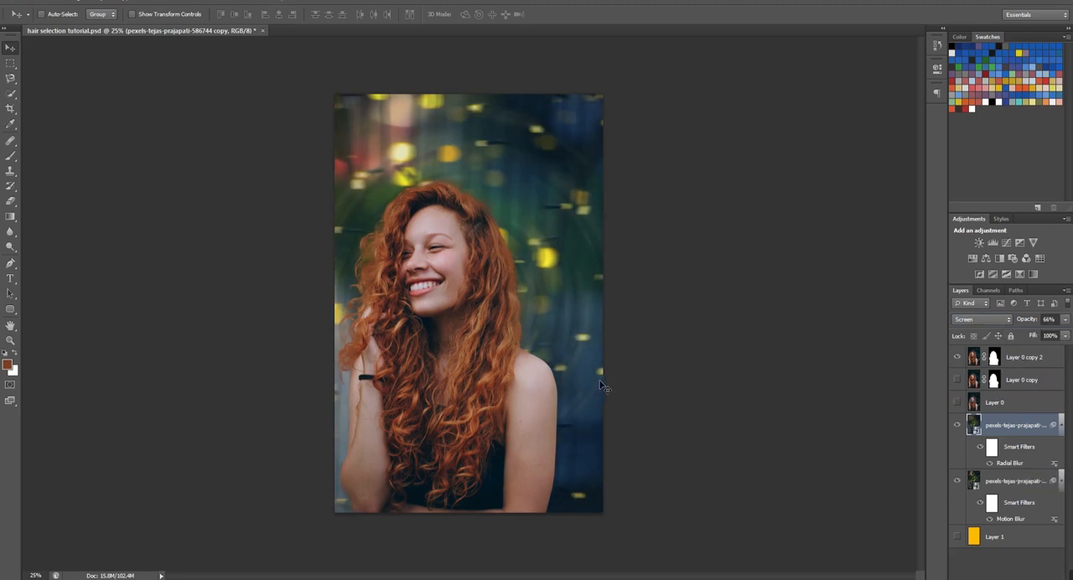
- Select Layer 0 copy 2 and turn on Layer 0 copy beneath it, comparing the hair edges up close
click(1032, 359)
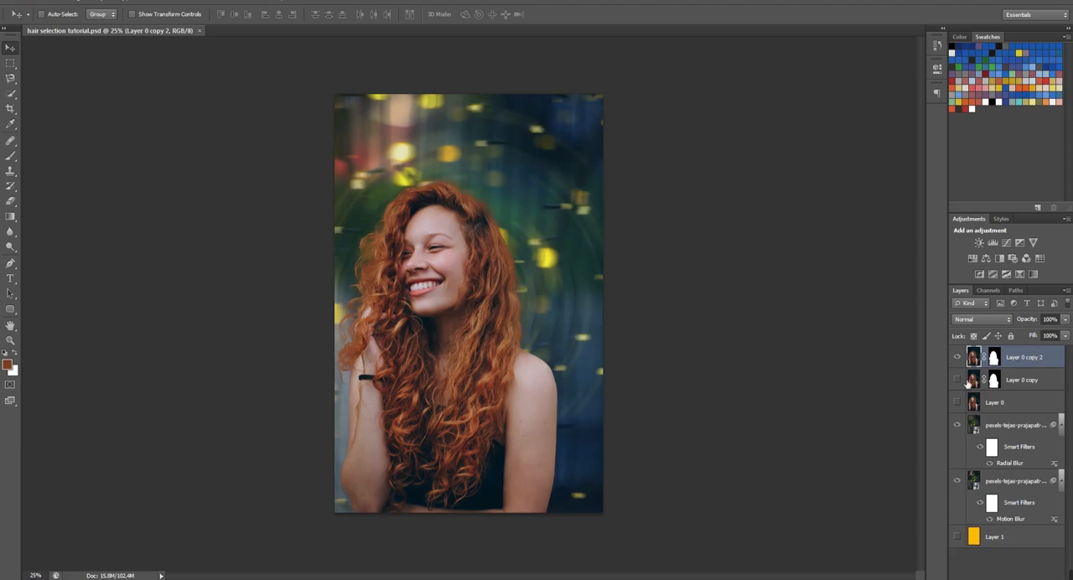
click(960, 380)
click(960, 380)
click(960, 380)
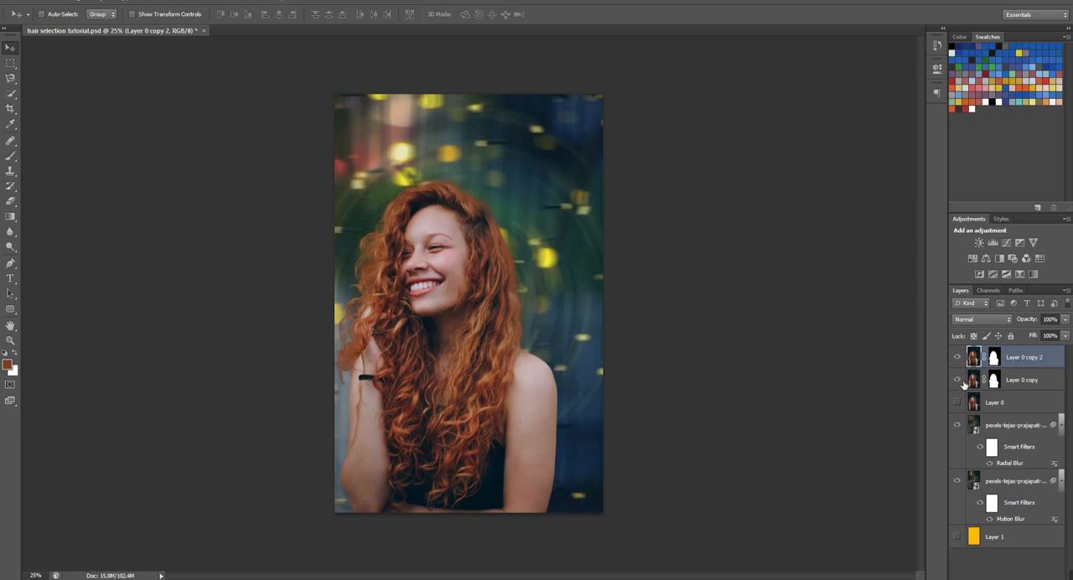
key(ctrl+plus)
key(ctrl+plus)
key(ctrl+plus)
drag(843, 332, 878, 431)
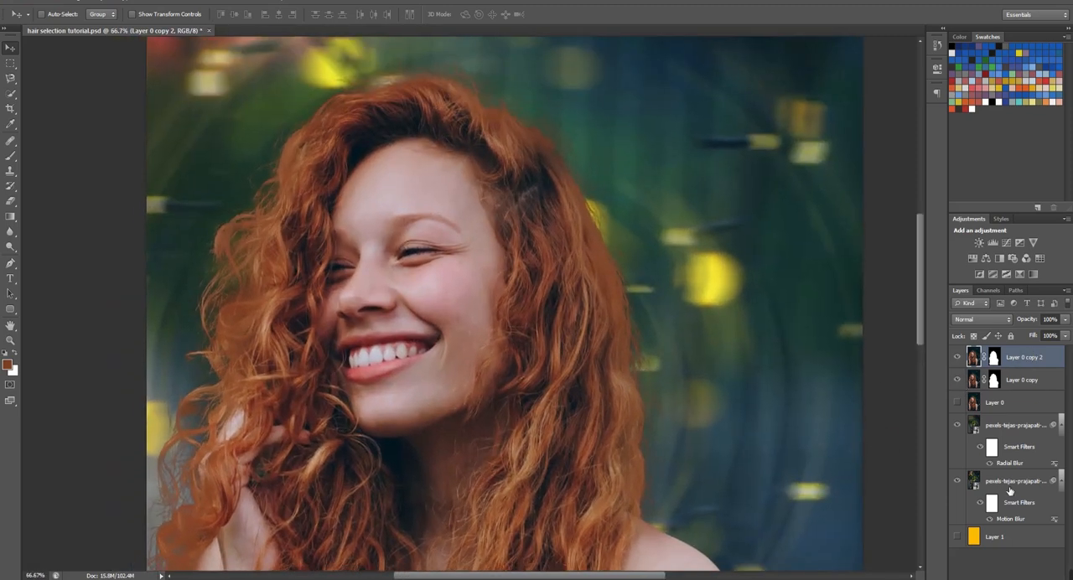
- Compare the hair with Layer 0 copy hidden and shown, and save the document
click(960, 380)
click(959, 381)
click(960, 380)
click(959, 380)
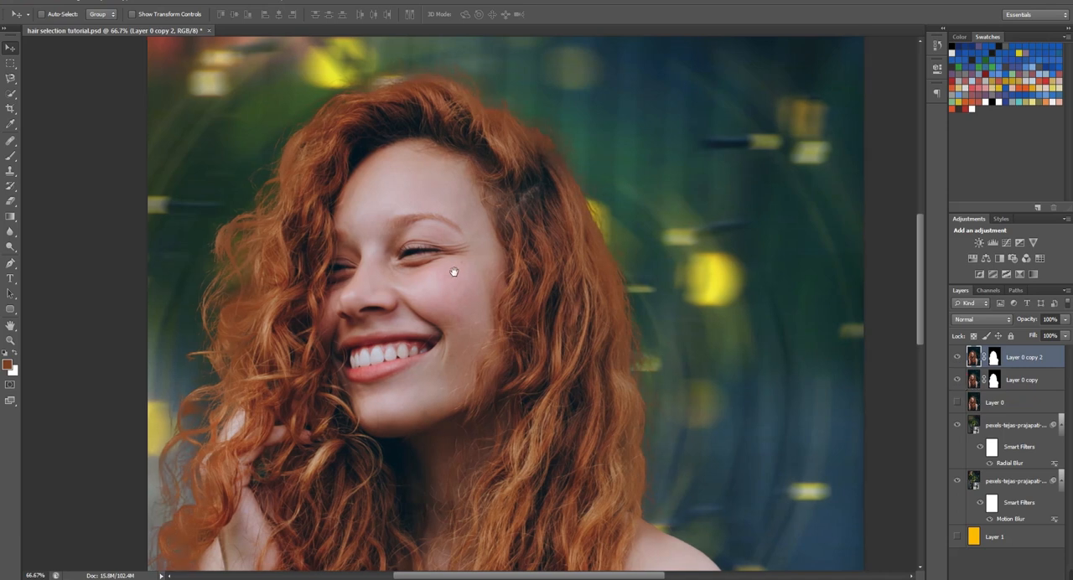
drag(454, 271, 475, 330)
key(ctrl+s)
key(ctrl+minus)
scroll(626, 344, down, 2)
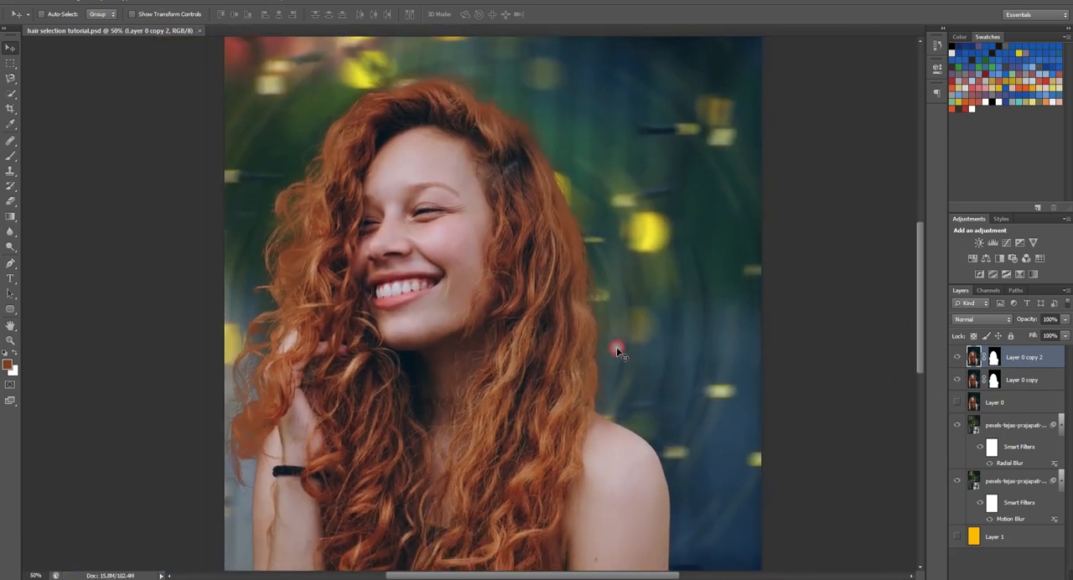
key(ctrl+minus)
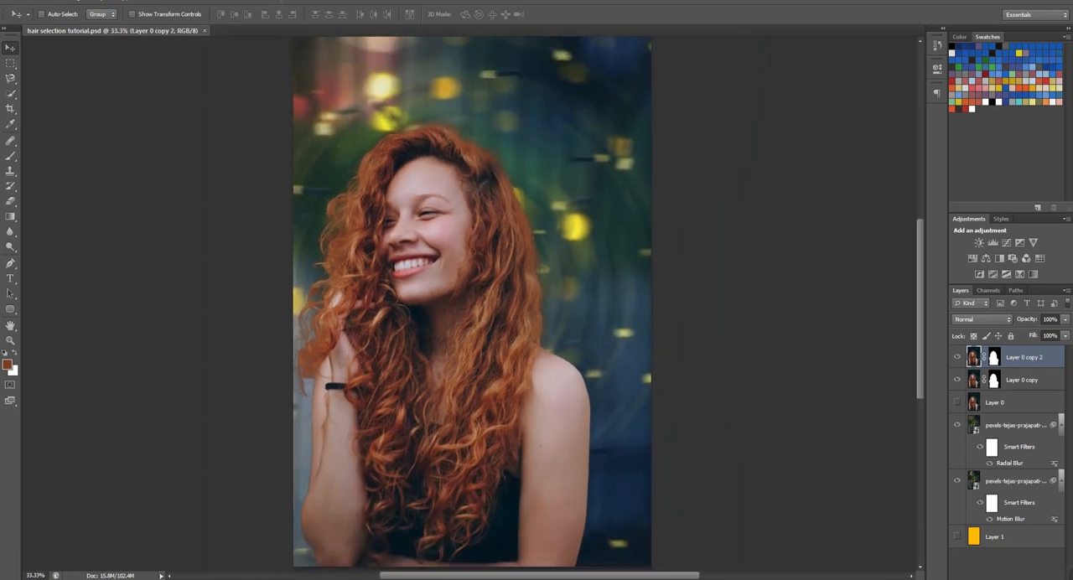
- Add a linear Gradient Fill layer above Layer 0 copy 2, with its colour stop sampled from the image as #8e4834
click(1010, 578)
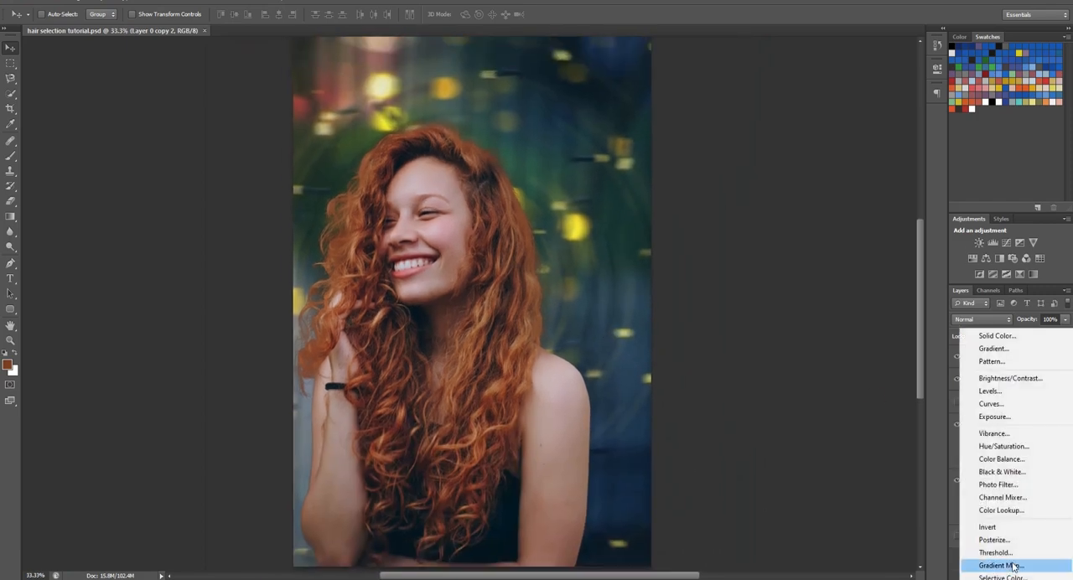
click(993, 348)
drag(689, 201, 735, 201)
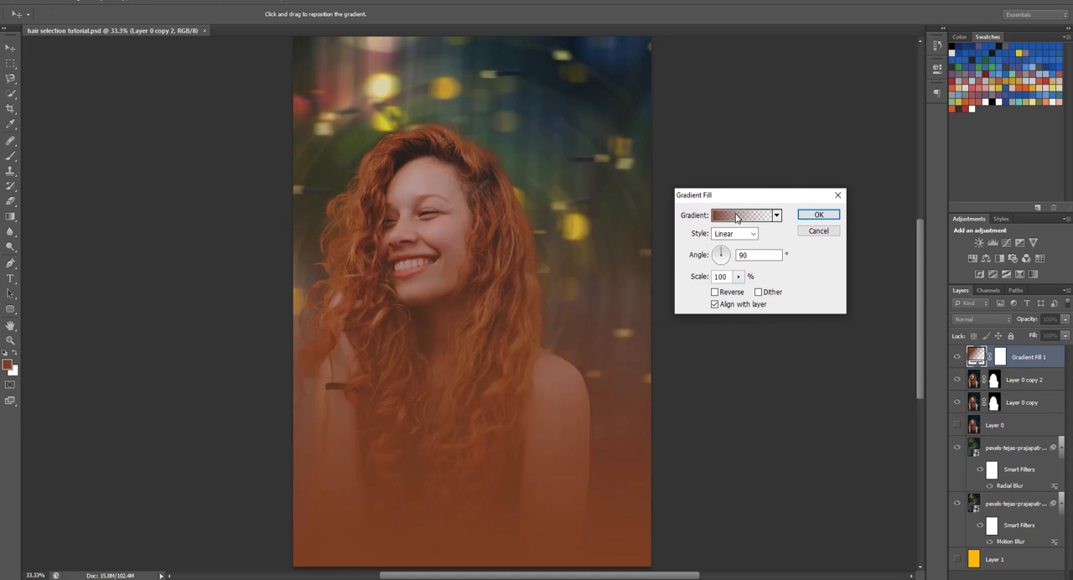
click(721, 215)
double_click(618, 434)
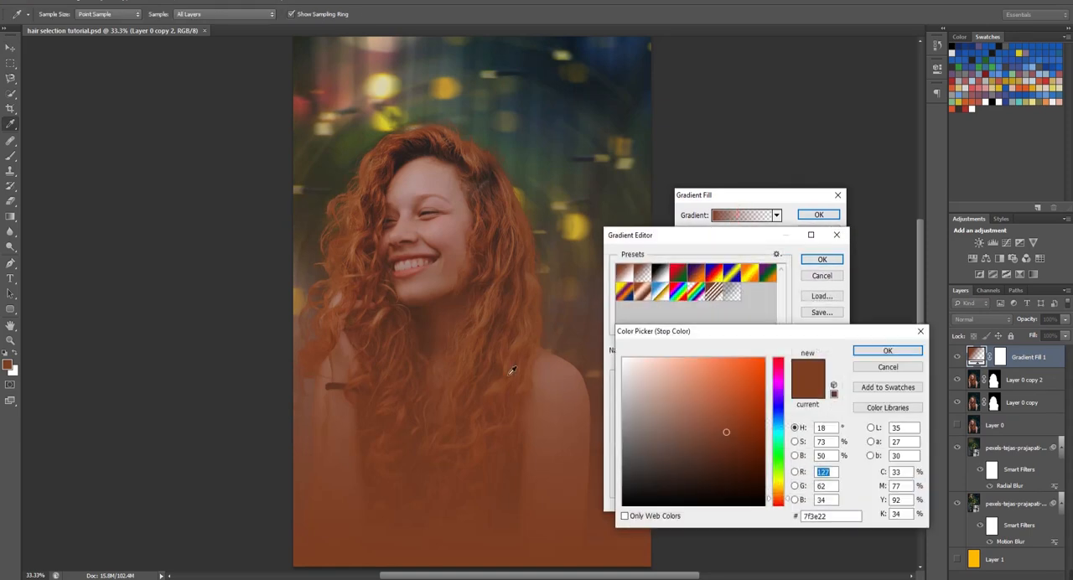
click(363, 145)
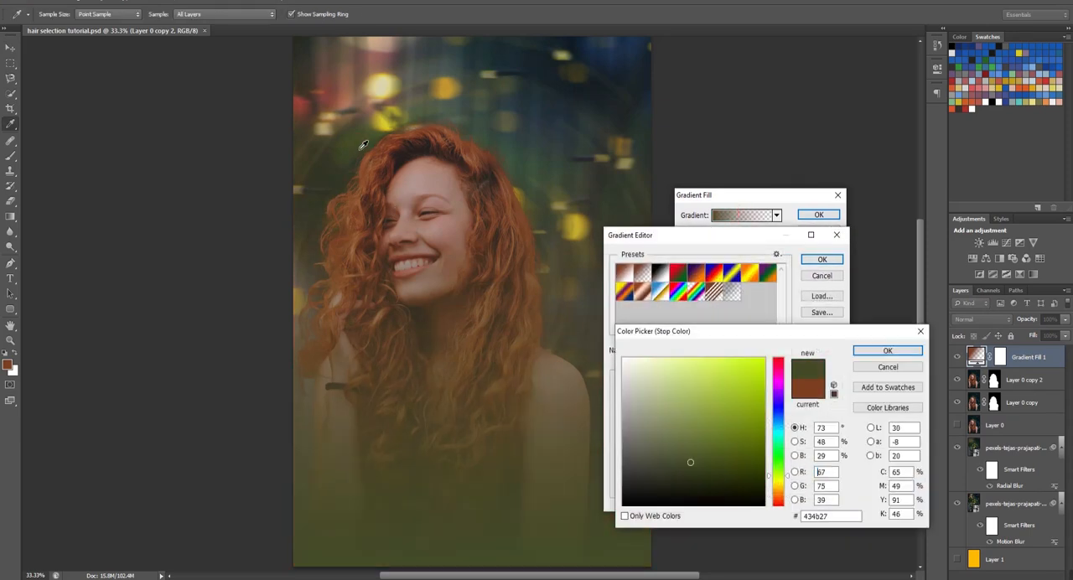
click(386, 124)
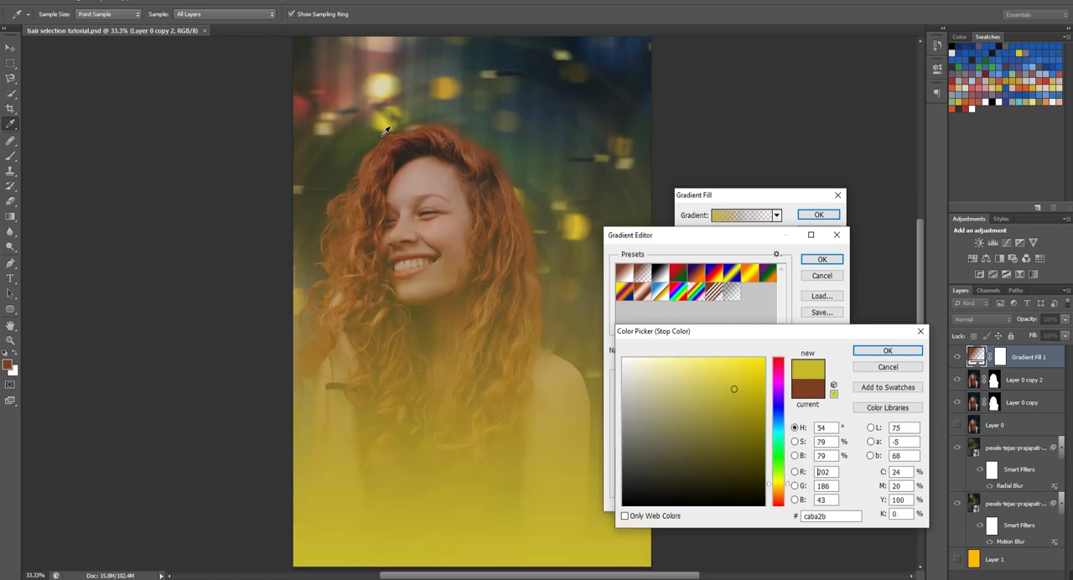
click(388, 165)
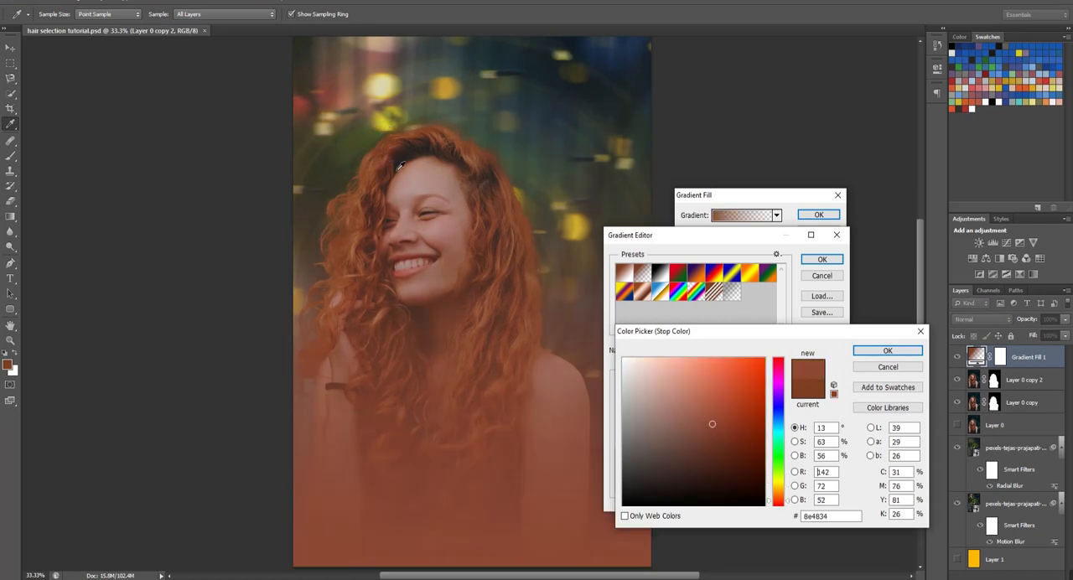
click(888, 350)
click(821, 261)
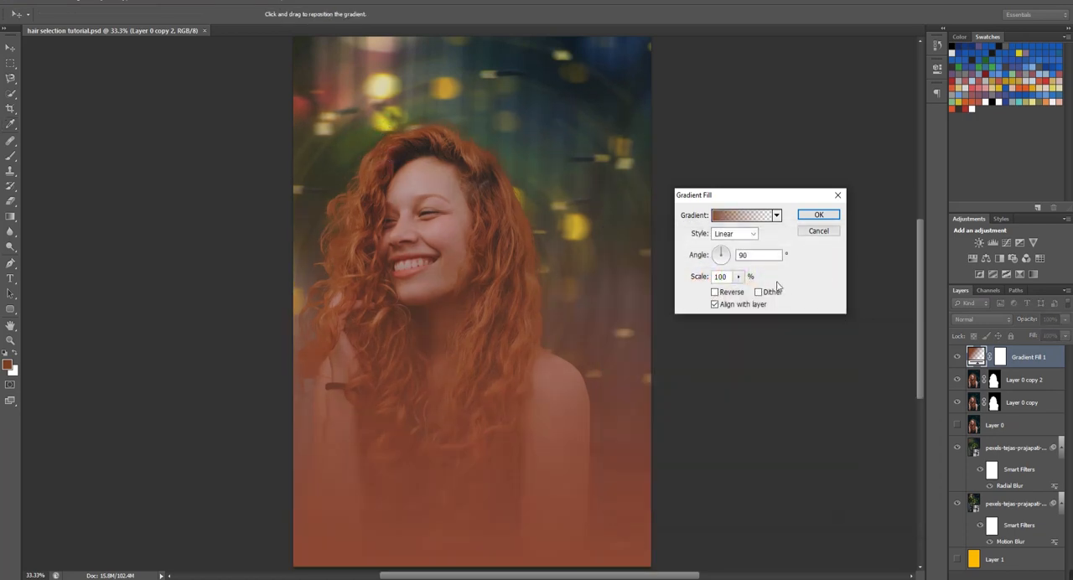
click(818, 215)
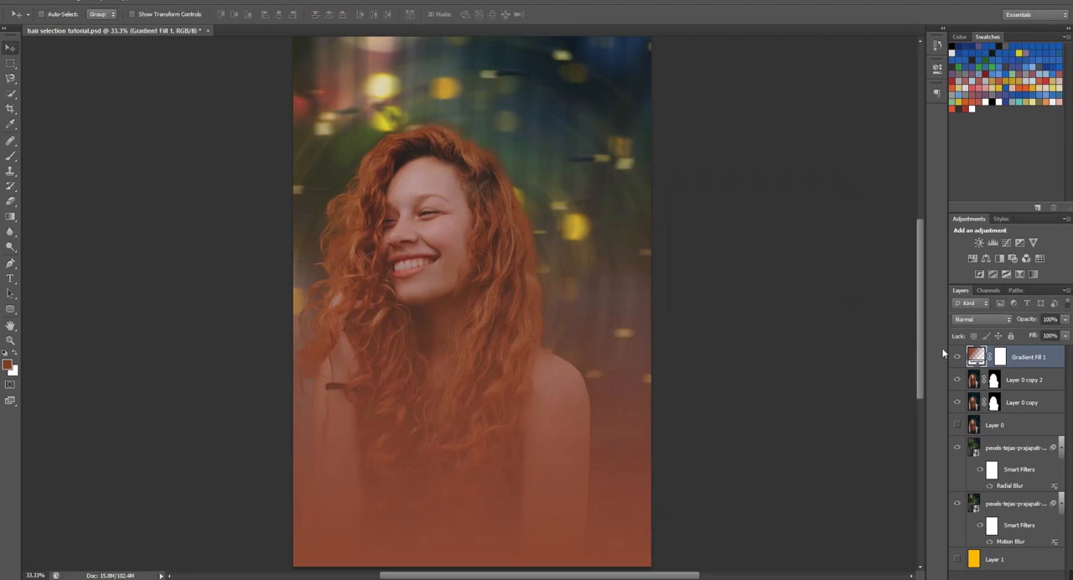
- Try Linear Dodge (Add) on the gradient fill layer, settle on Color Dodge, and compare the image with and without it
click(1008, 319)
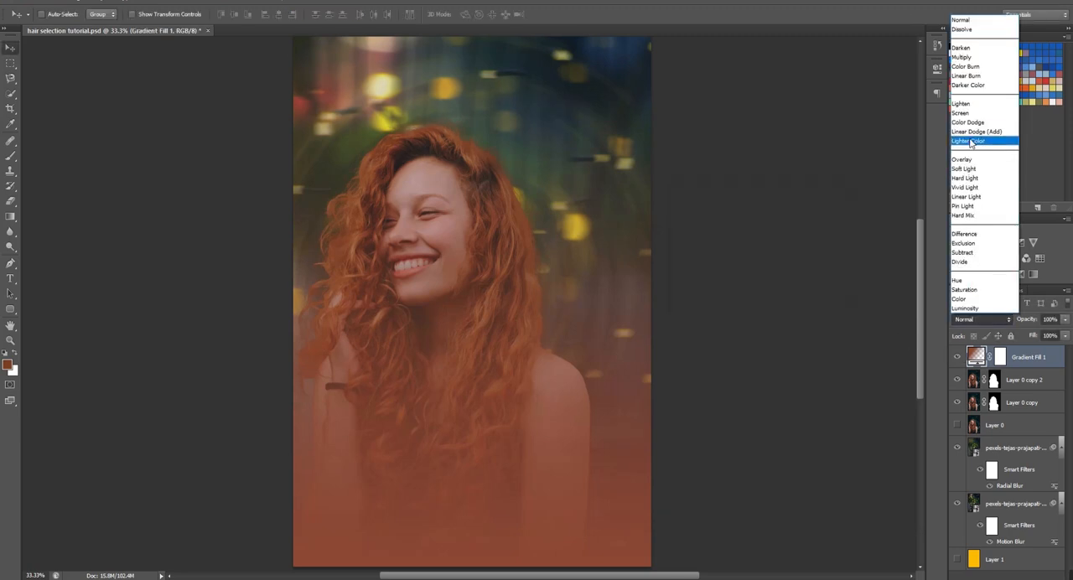
click(978, 136)
click(982, 319)
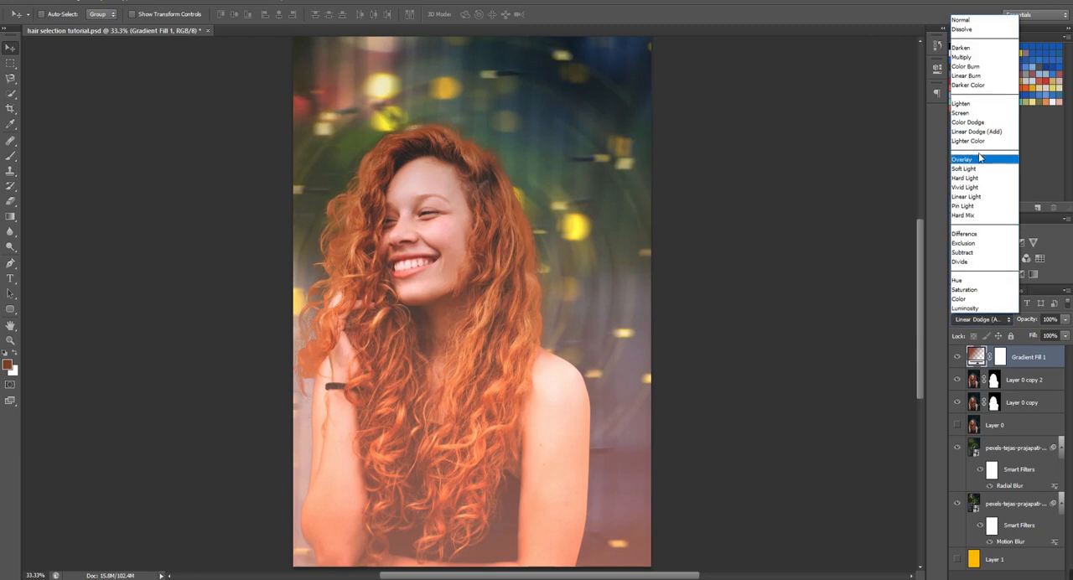
click(978, 128)
click(957, 357)
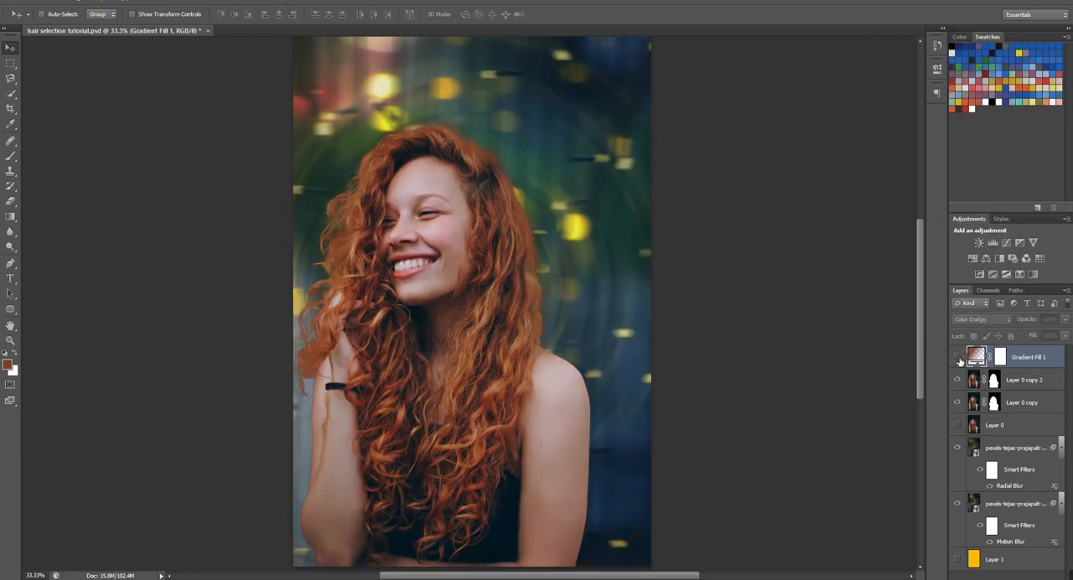
click(957, 357)
click(957, 357)
click(957, 357)
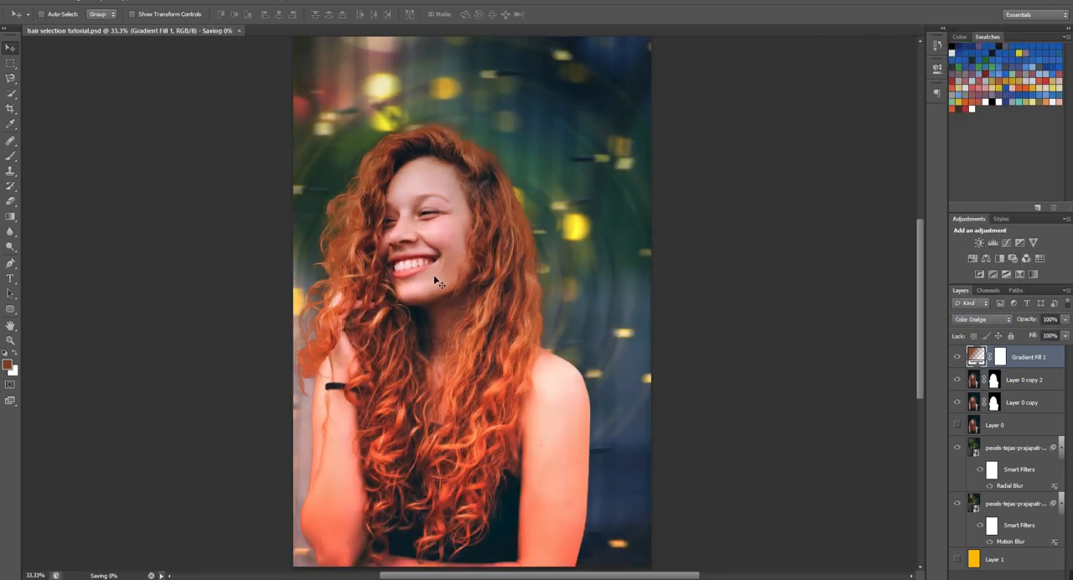
- Add a Color Lookup adjustment directly above Layer 0 copy 2 using the TealOrangePlusContrast.3DL LUT
click(1019, 387)
click(1013, 577)
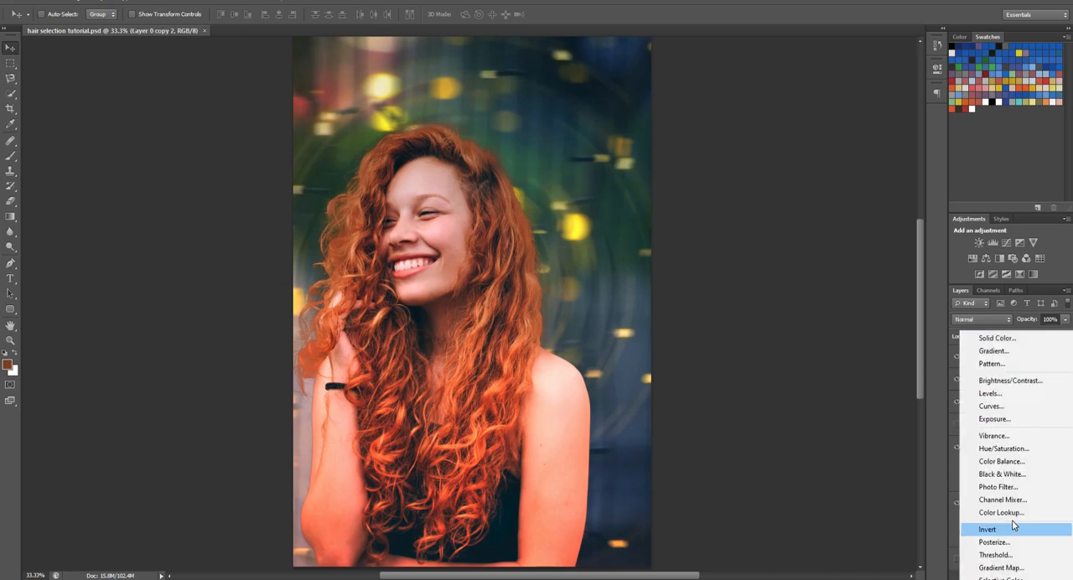
click(1001, 507)
click(848, 98)
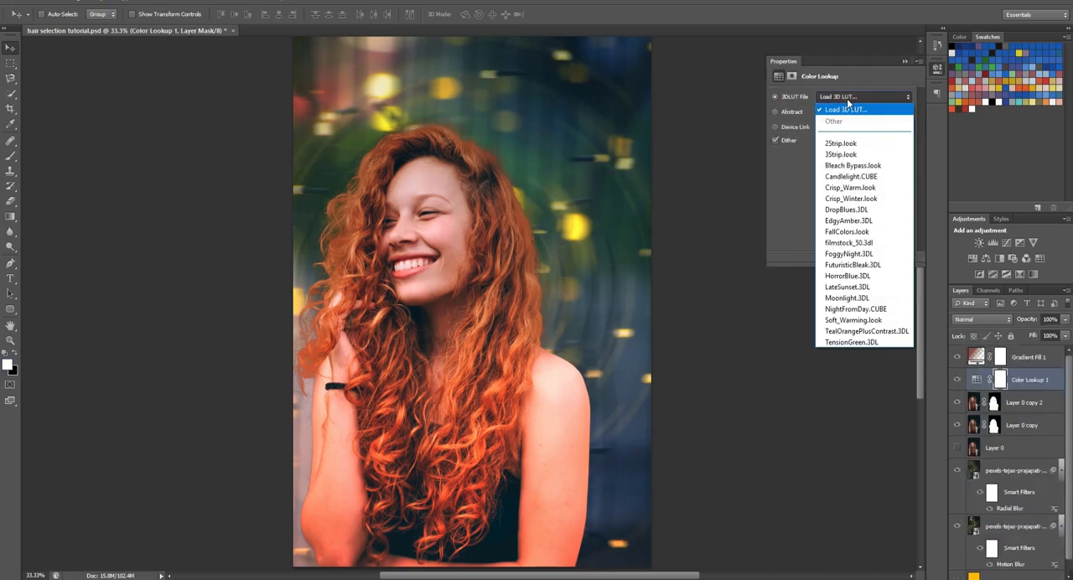
click(853, 332)
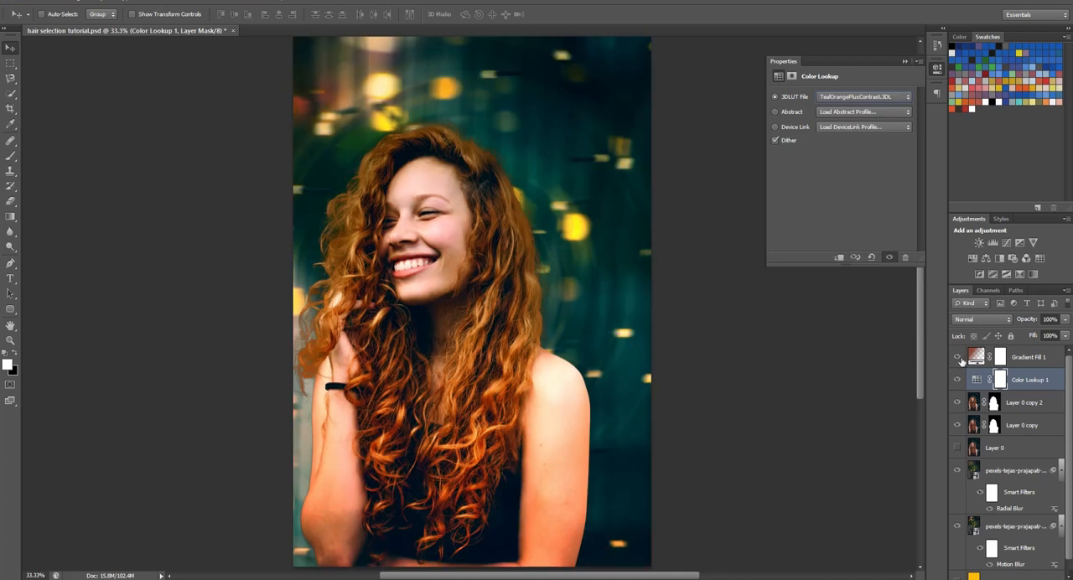
- Move the Color Lookup 1 layer above Gradient Fill 1 and compare the image with and without the lookup
drag(1005, 384, 1002, 358)
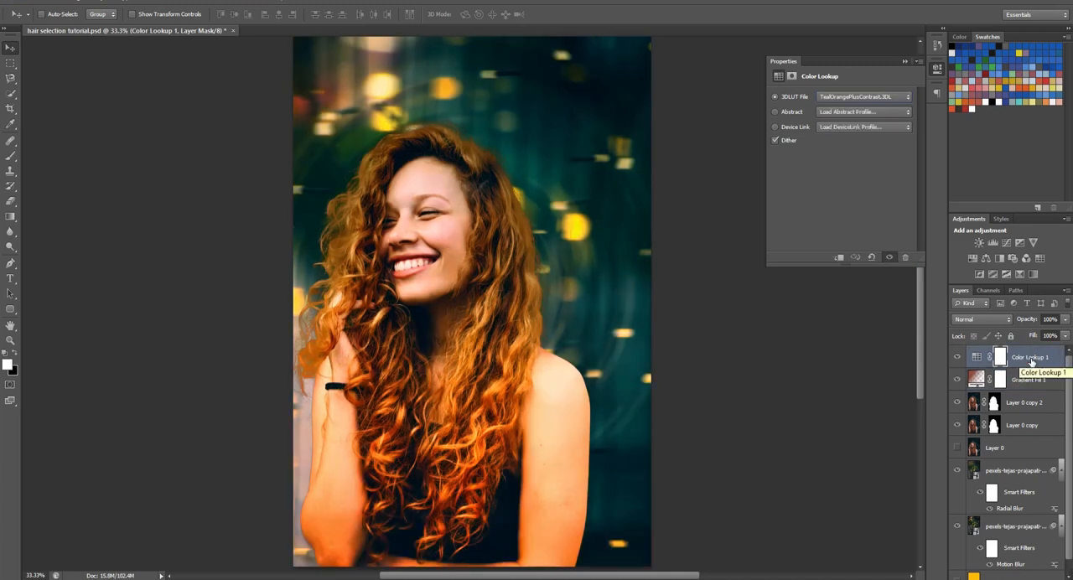
click(957, 357)
click(957, 357)
click(957, 357)
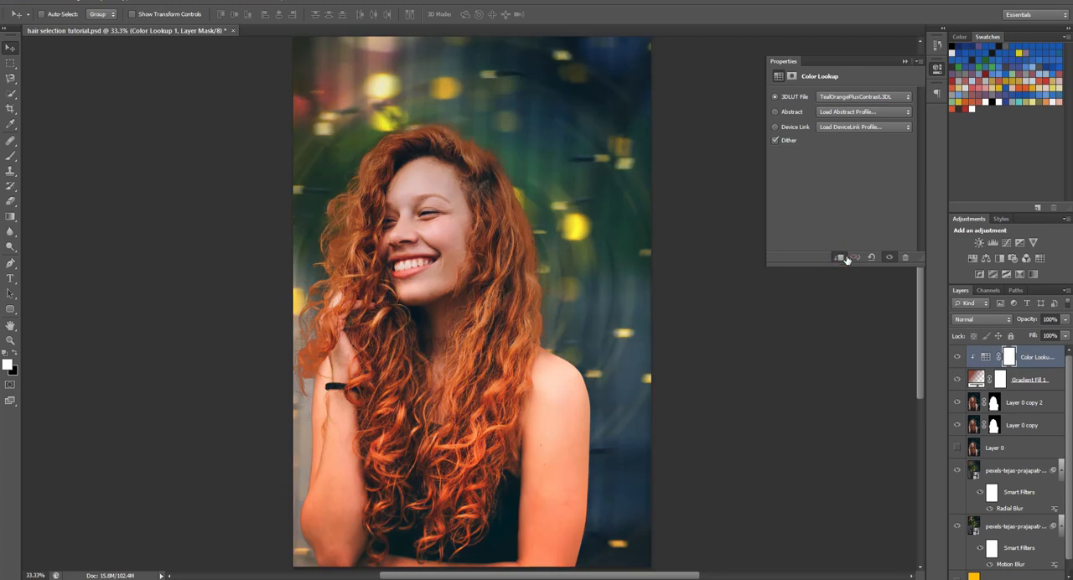
click(957, 357)
- Lower the Color Lookup 1 layer's opacity to 77% and save the document
click(1064, 335)
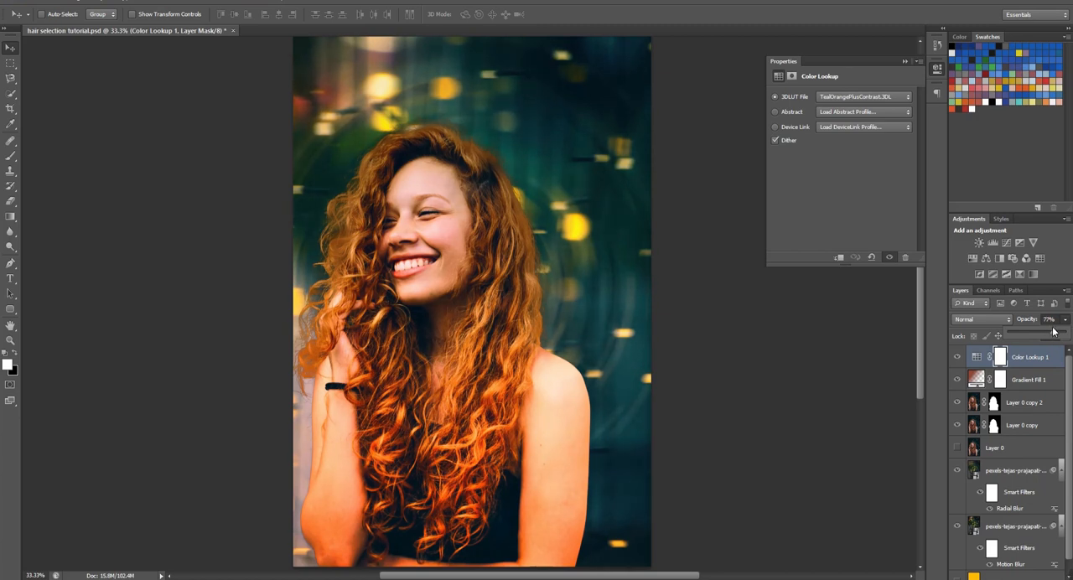
click(1066, 322)
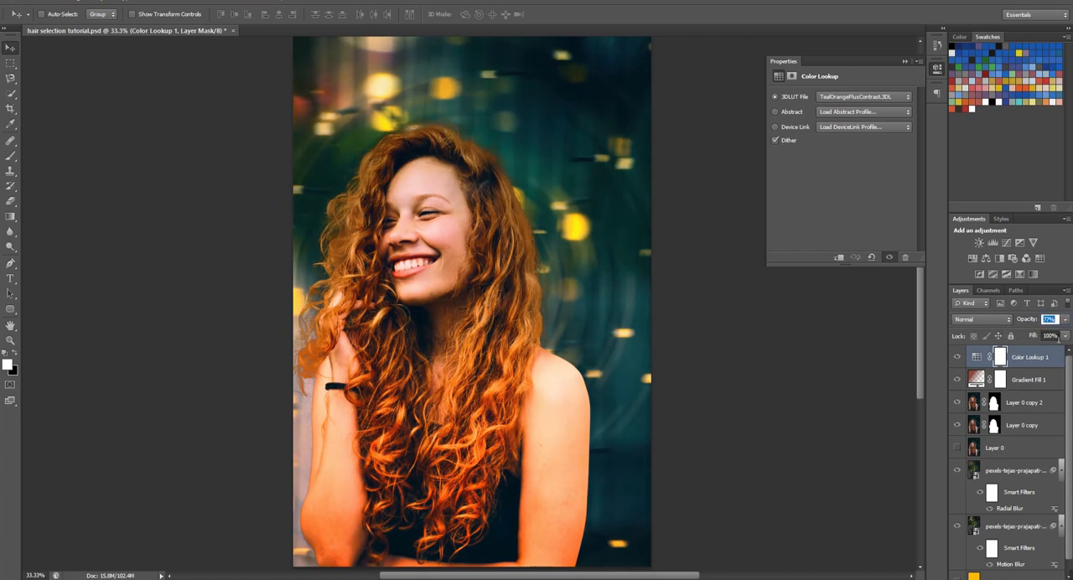
mouse_move(1035, 366)
mouse_down()
mouse_move(1029, 391)
mouse_move(1027, 354)
mouse_up()
key(ctrl+s)
- Add a Curves adjustment on top of the layer stack and shape an S-curve with darkened shadows and lifted highlights
click(1008, 577)
click(1006, 408)
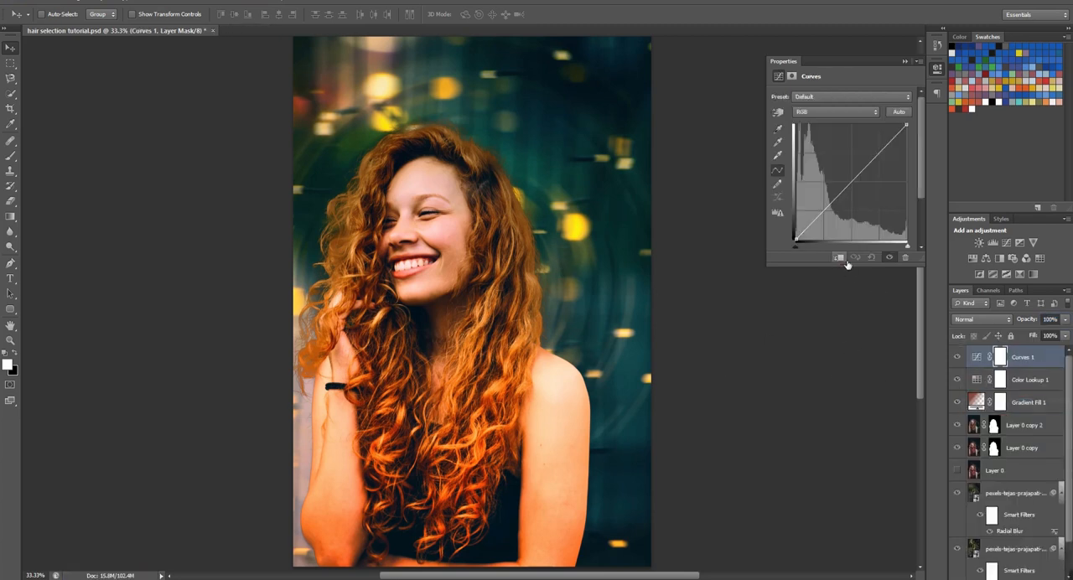
drag(826, 210, 830, 216)
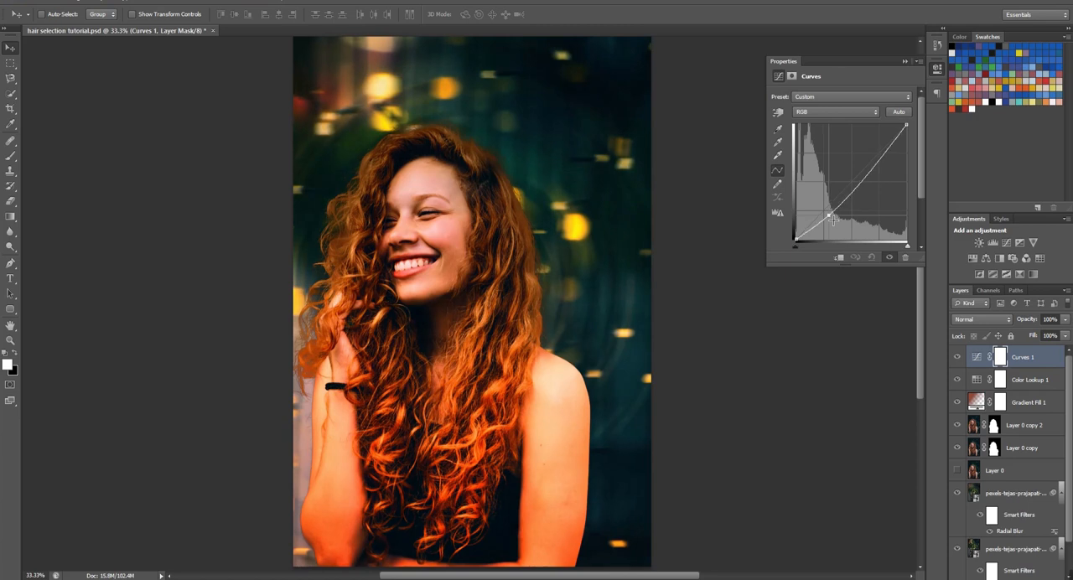
click(839, 258)
click(879, 158)
mouse_move(882, 160)
mouse_down()
mouse_move(873, 150)
mouse_move(881, 158)
mouse_up()
click(841, 259)
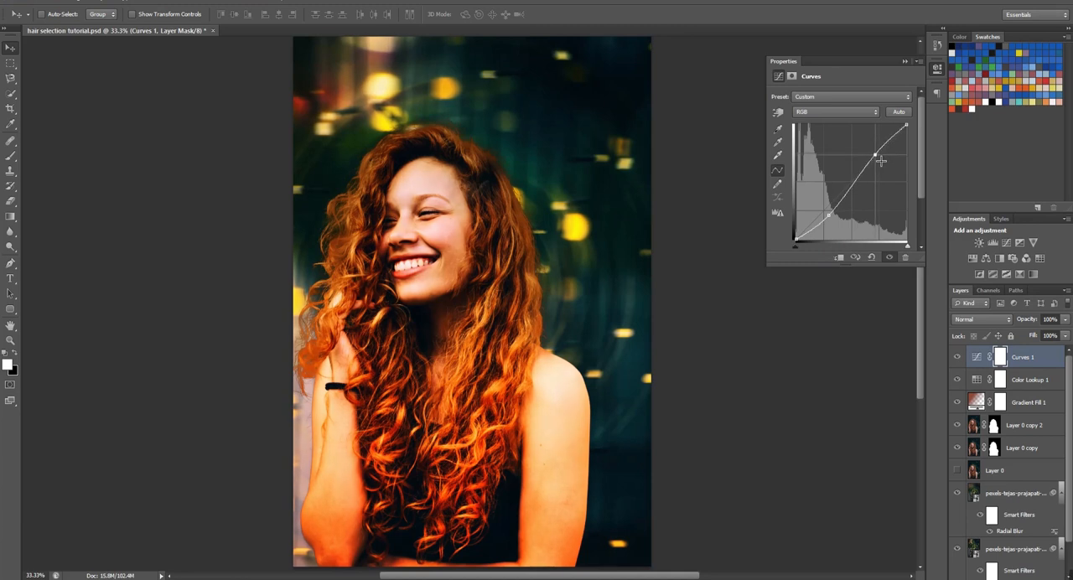
click(905, 62)
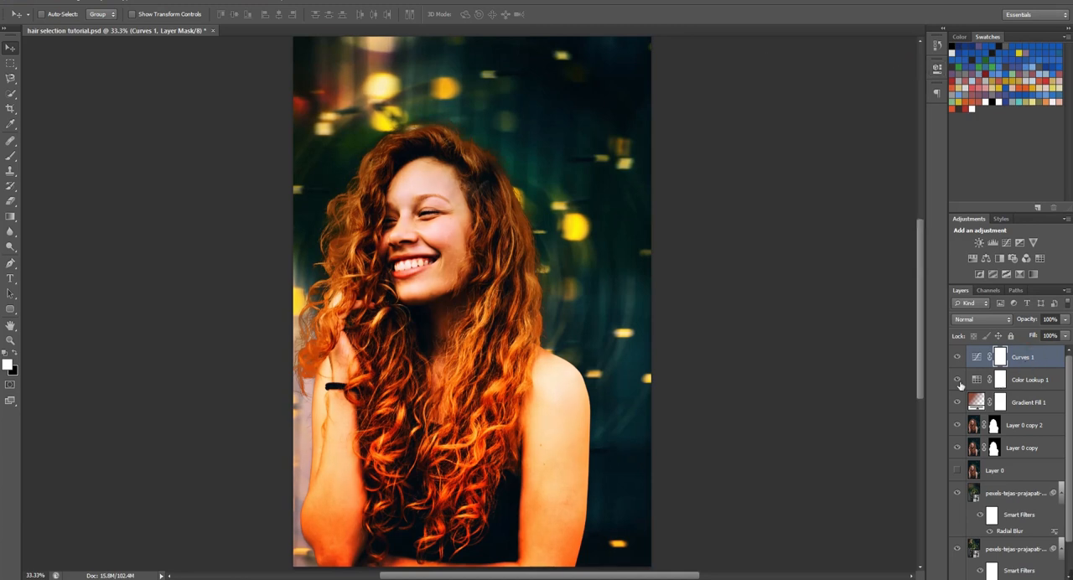
- Move Color Lookup 1 beneath Gradient Fill 1, compare the image with and without Curves 1, and save the document
drag(1020, 381, 1018, 410)
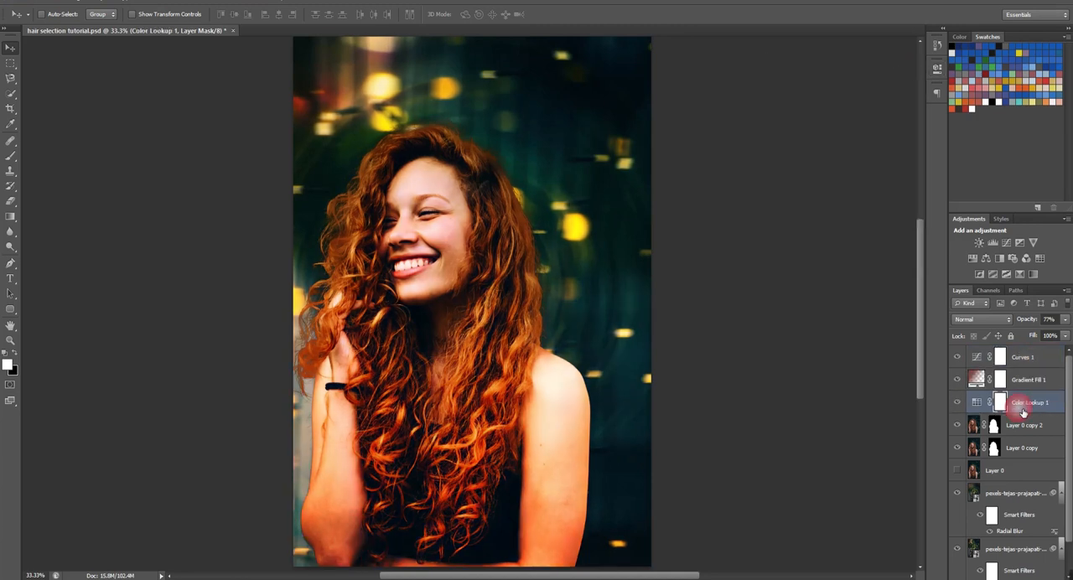
click(956, 357)
click(957, 357)
key(ctrl+s)
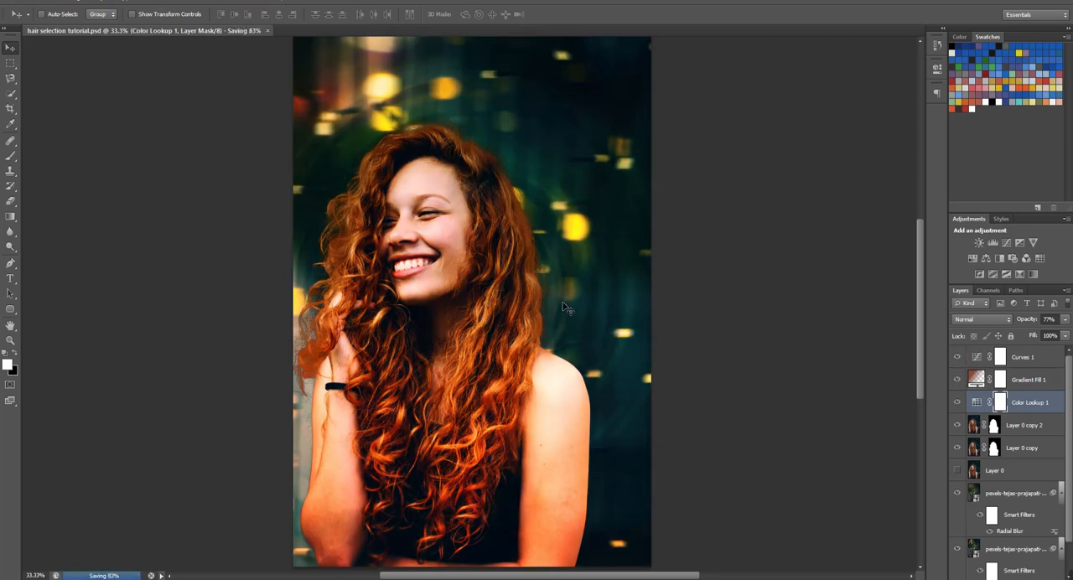
click(1032, 362)
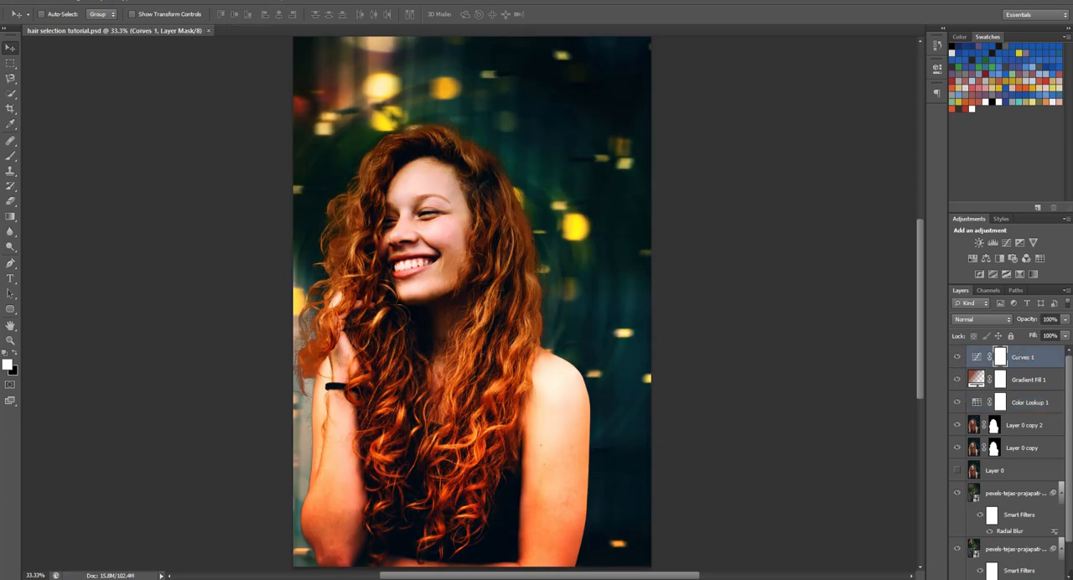
- Start a Smart Sharpen on Layer 0 copy 2, reduce the amount to 84%, and compare the preview with the unsharpened image
click(1022, 425)
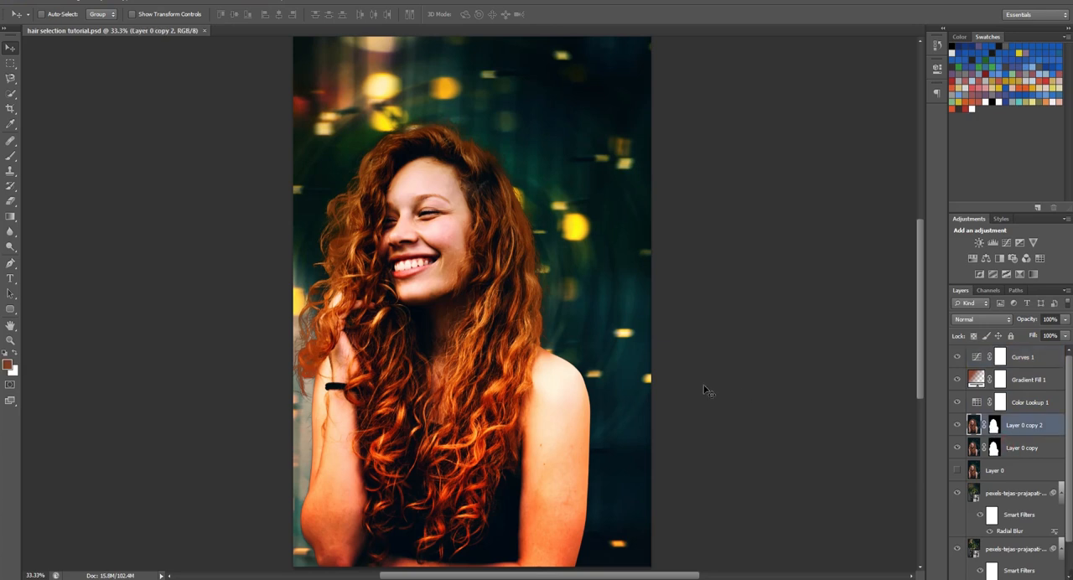
key(ctrl+plus)
drag(687, 375, 671, 472)
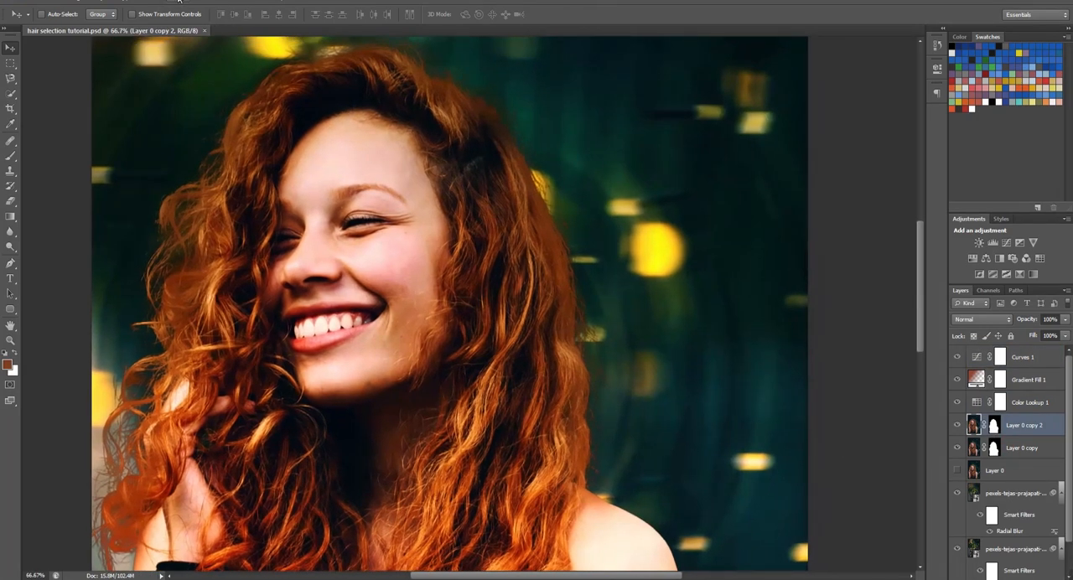
click(1021, 425)
click(156, 3)
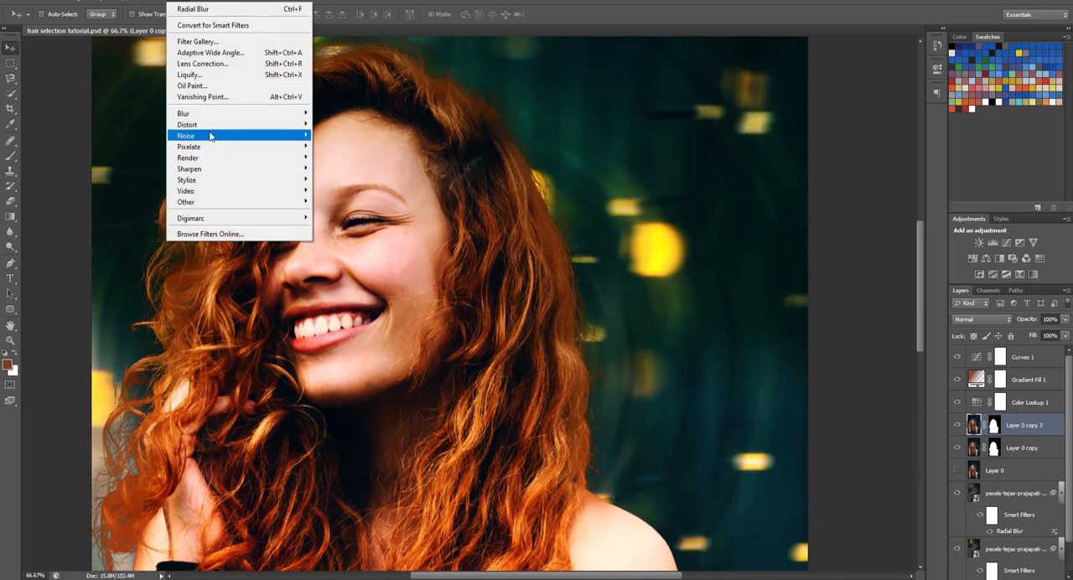
mouse_move(215, 170)
click(352, 203)
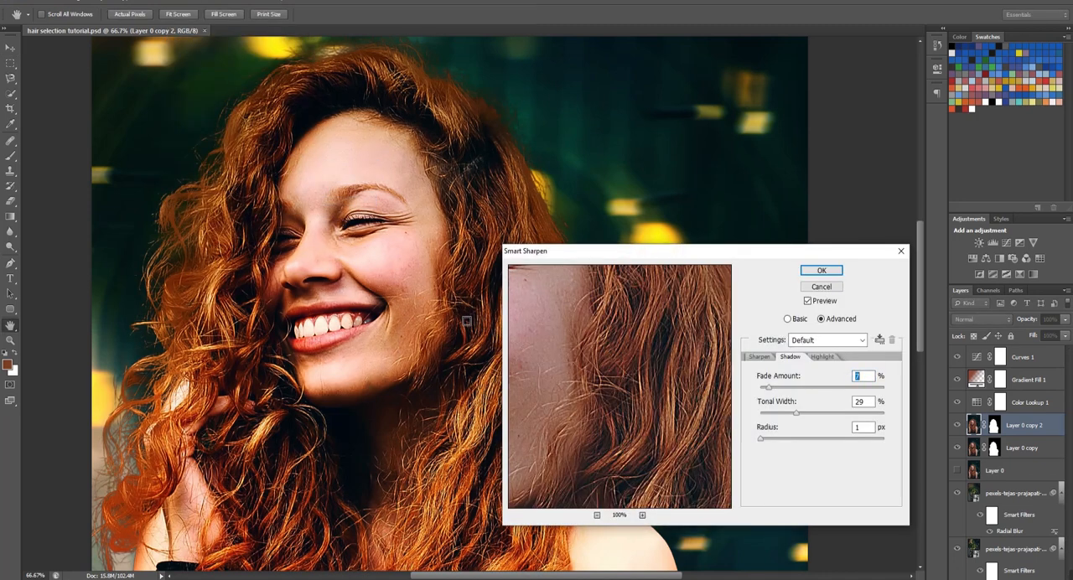
click(767, 358)
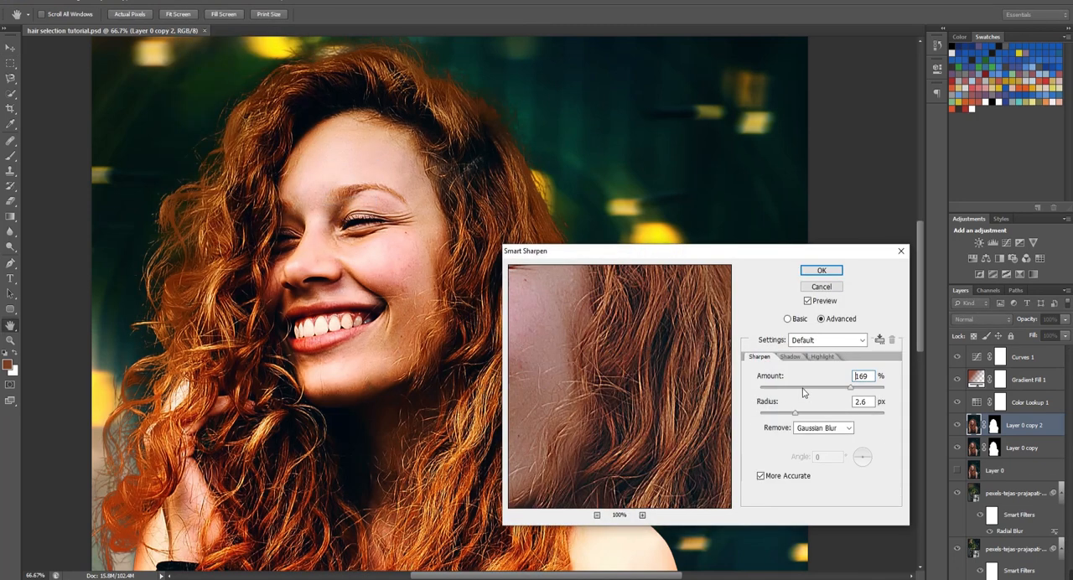
drag(849, 388, 815, 388)
click(807, 301)
click(807, 301)
click(807, 301)
click(807, 300)
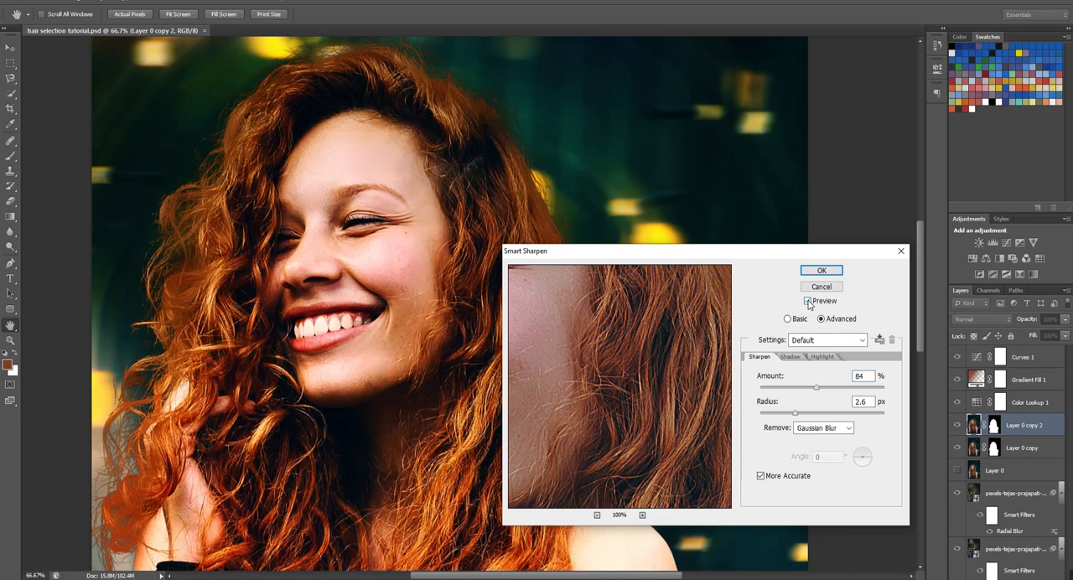
- Set the Smart Sharpen amount to 60% and radius to 2.5 px, apply it, and save the document
double_click(859, 376)
text(50)
text(60)
mouse_move(788, 415)
mouse_down()
mouse_move(850, 408)
mouse_move(774, 418)
mouse_up()
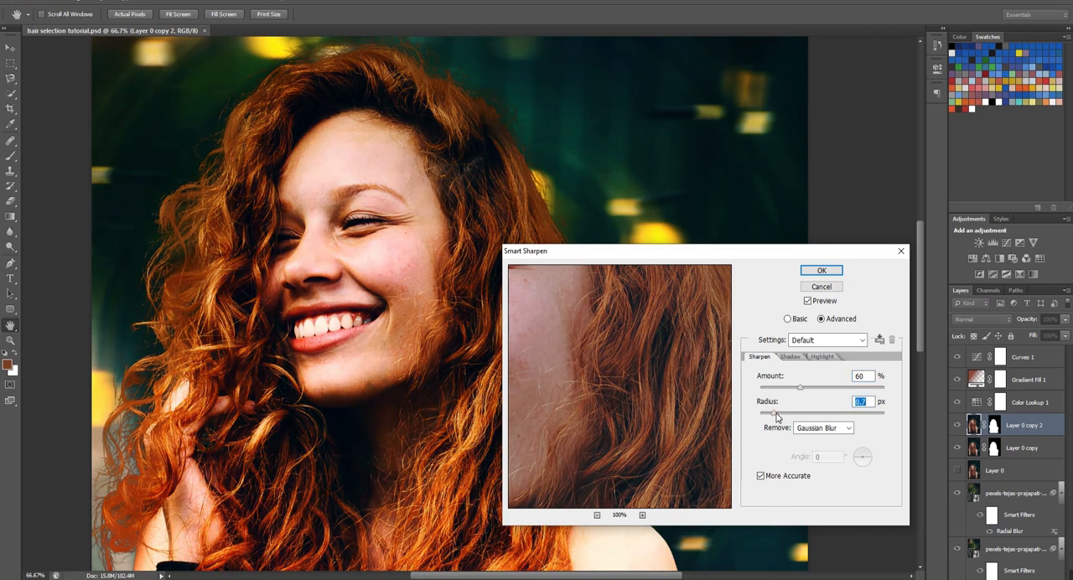
text(1.5)
double_click(808, 300)
drag(869, 403, 830, 419)
text(2)
key(Return)
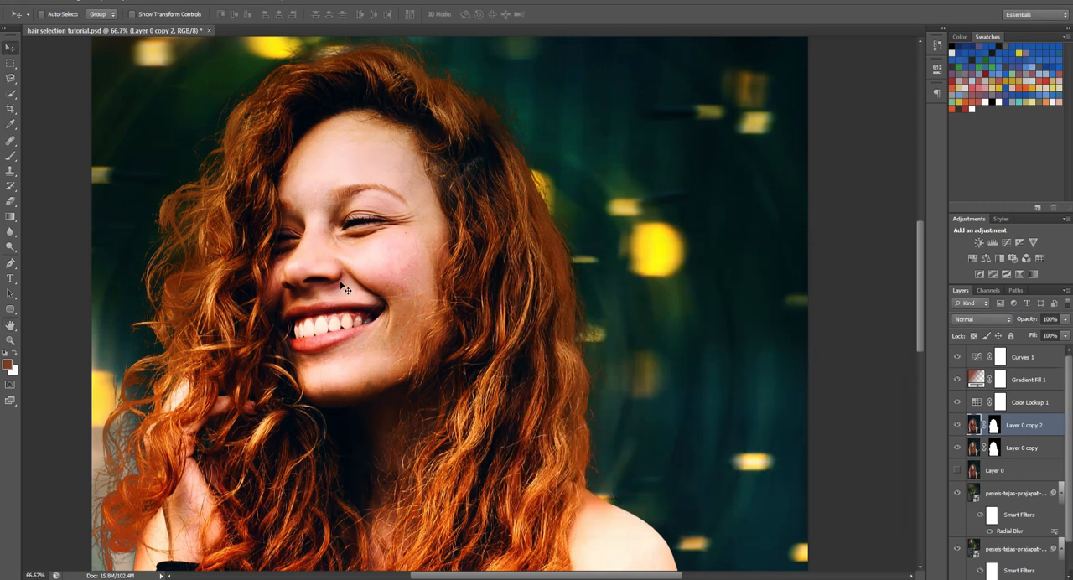
key(ctrl+minus)
key(ctrl+s)
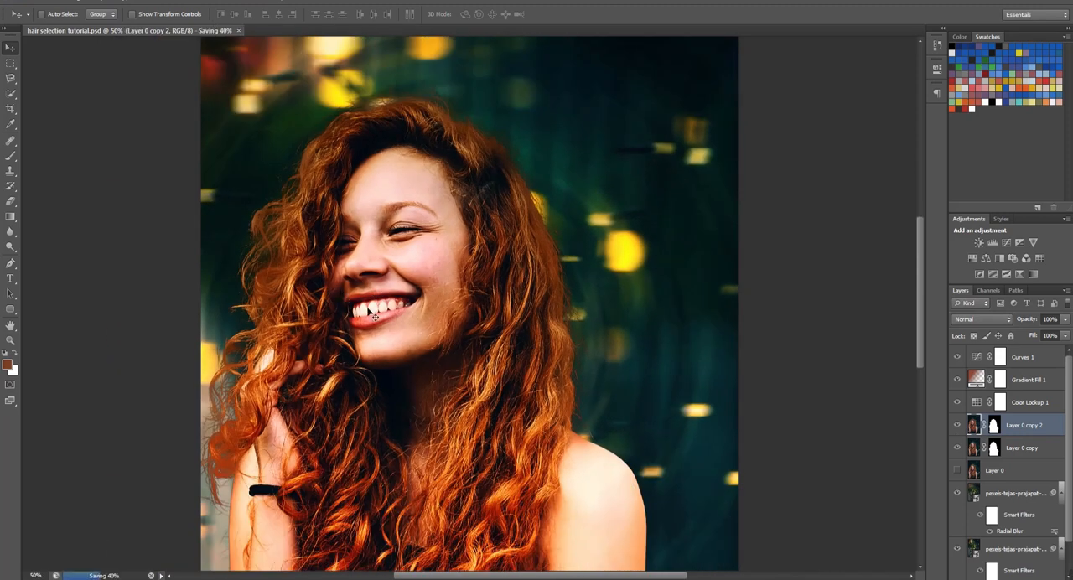
- Start a Smart Sharpen on the lower background smart object with the Motion Blur filter and set the amount to 70%
scroll(1017, 499, down, 3)
click(1015, 513)
key(ctrl+minus)
click(178, 1)
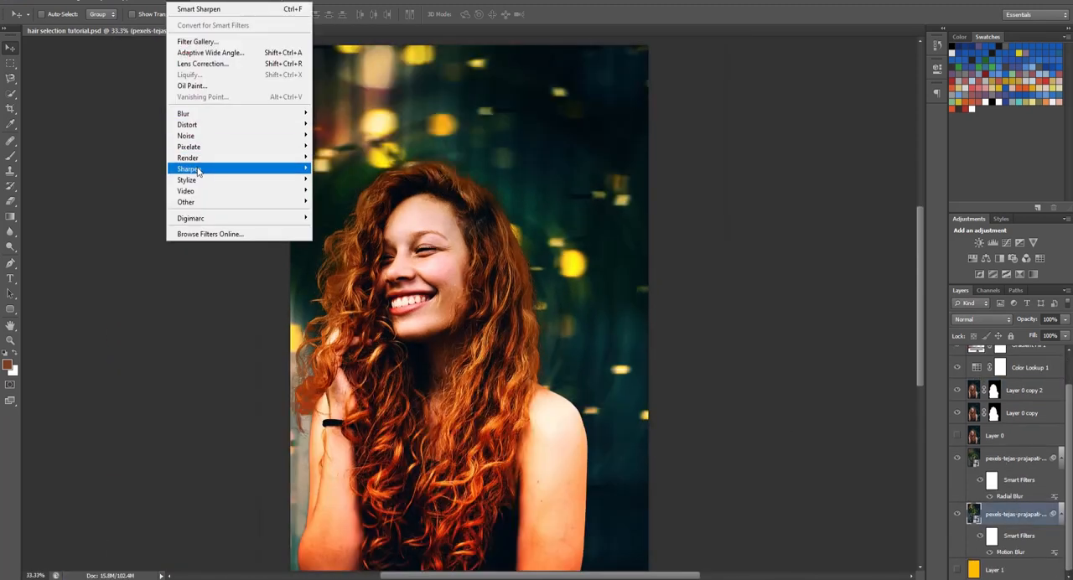
mouse_move(199, 170)
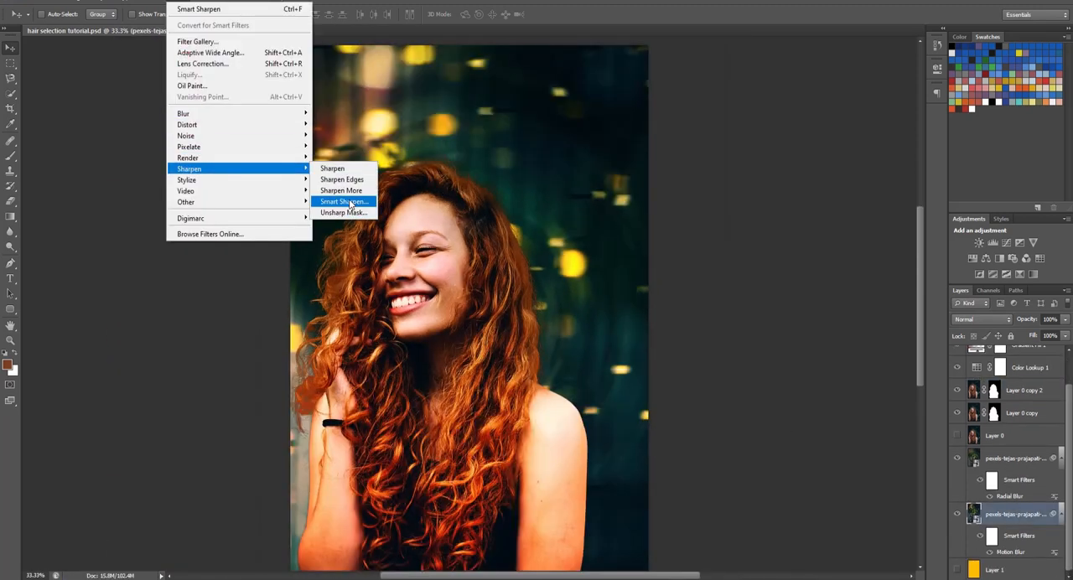
click(343, 202)
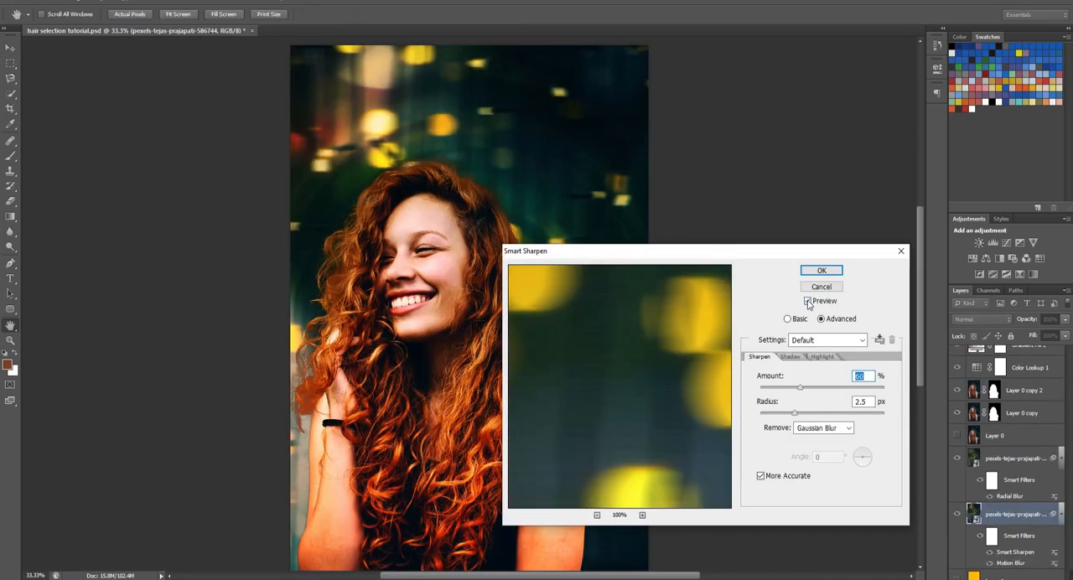
click(808, 301)
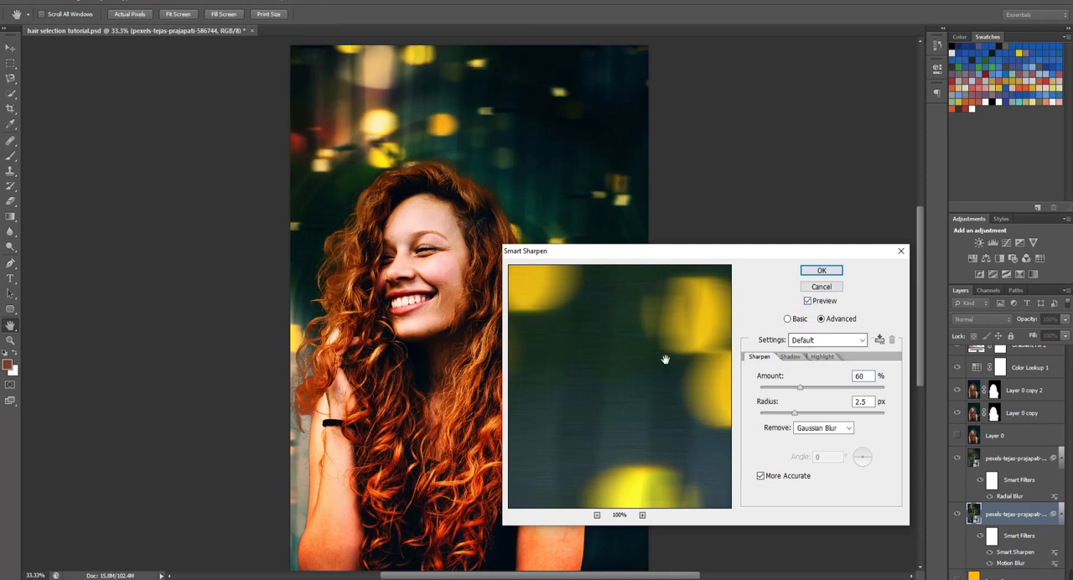
click(596, 515)
drag(816, 390, 805, 385)
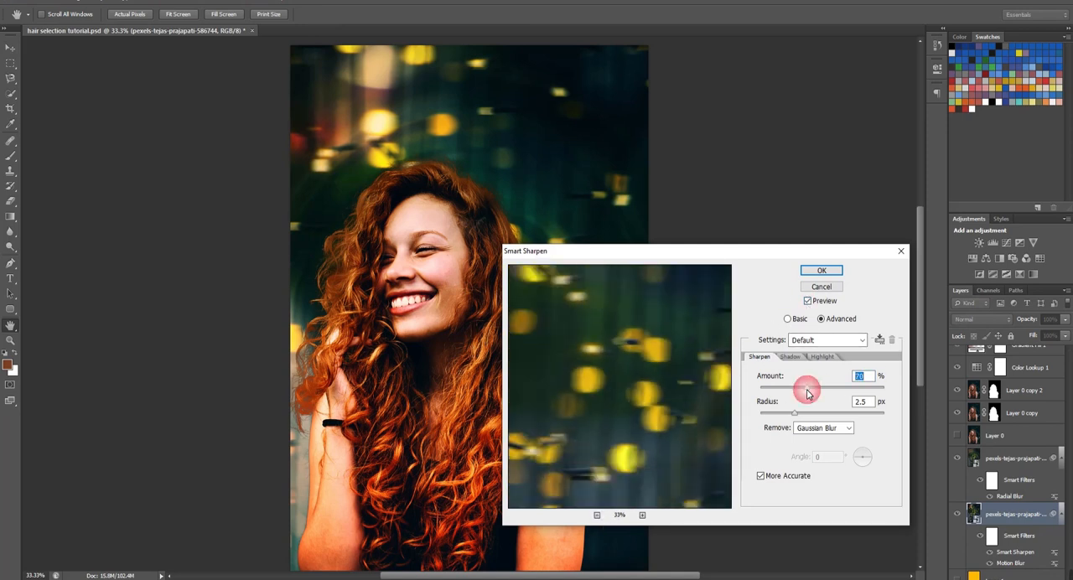
- Set Smart Sharpen to remove Lens Blur with an amount of 81% and a radius of 1.5 px, and apply it
click(810, 428)
click(809, 457)
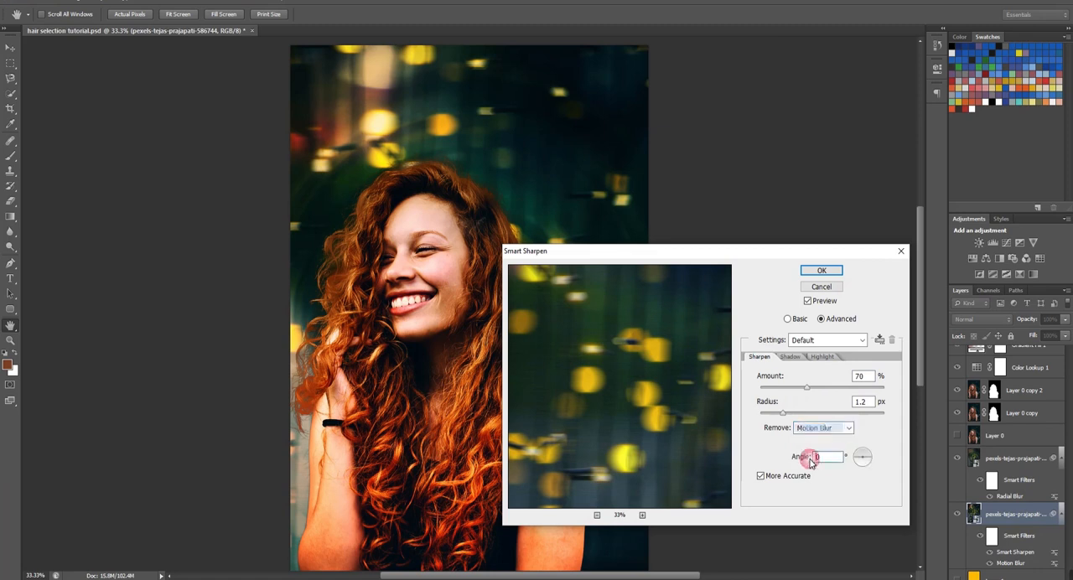
click(810, 429)
click(810, 448)
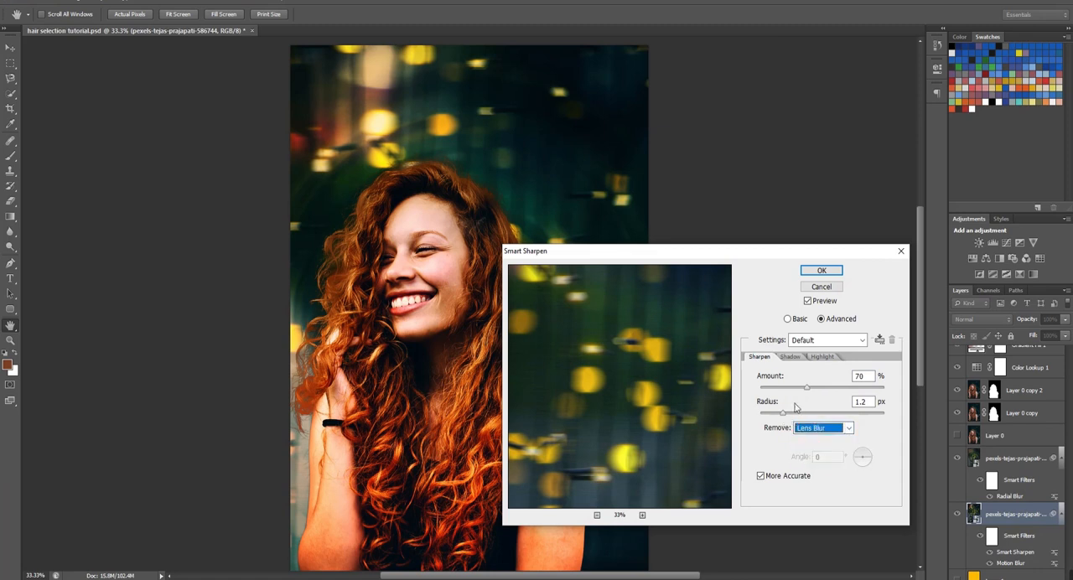
drag(808, 387, 781, 429)
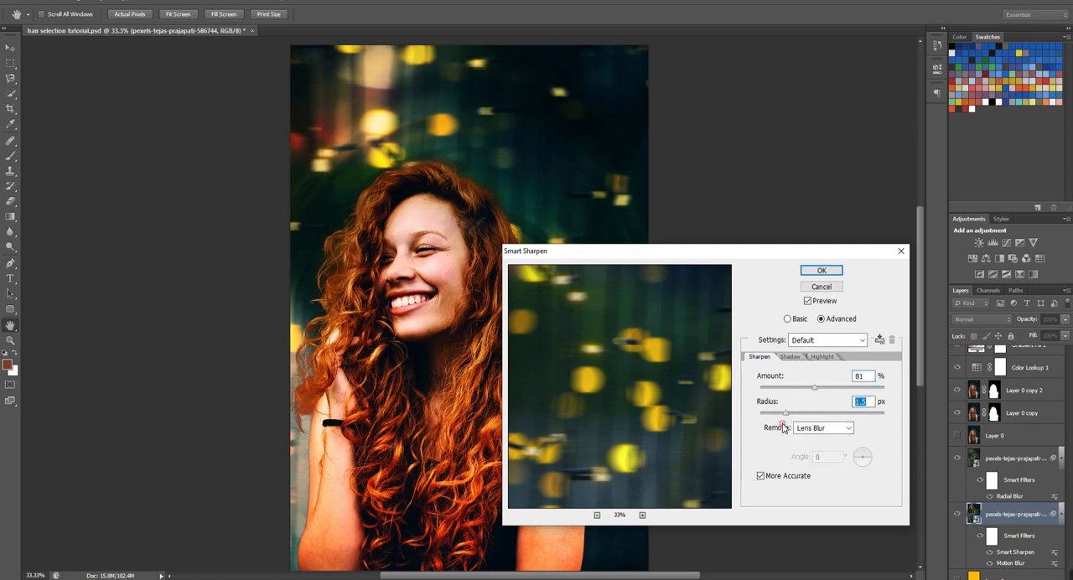
click(808, 301)
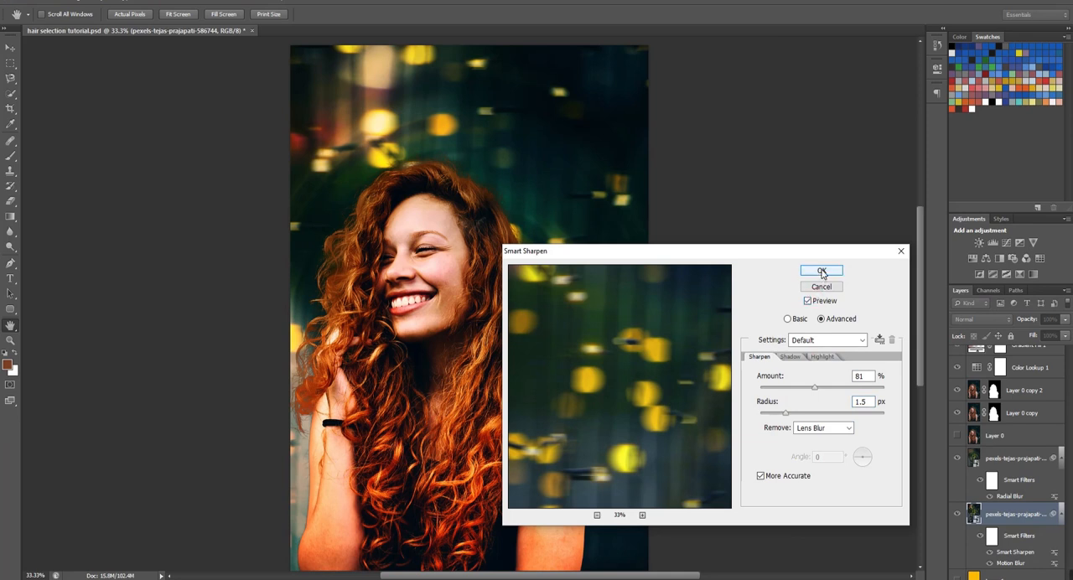
click(821, 270)
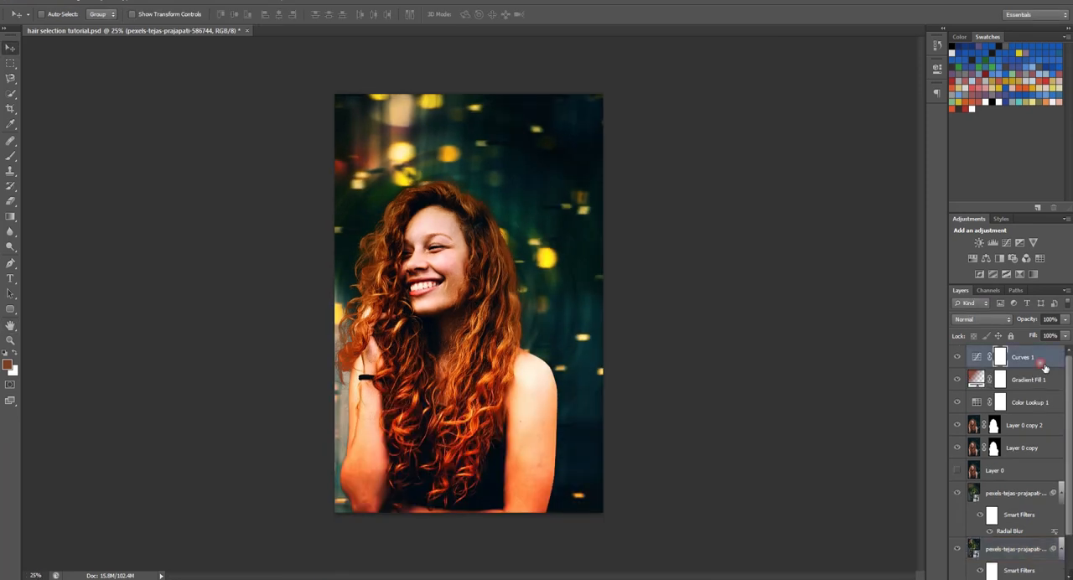
- Create a new layer above Curves 1 and fill it with yellow #ffd916 sampled from a background light
key(ctrl+shift+n)
key(Return)
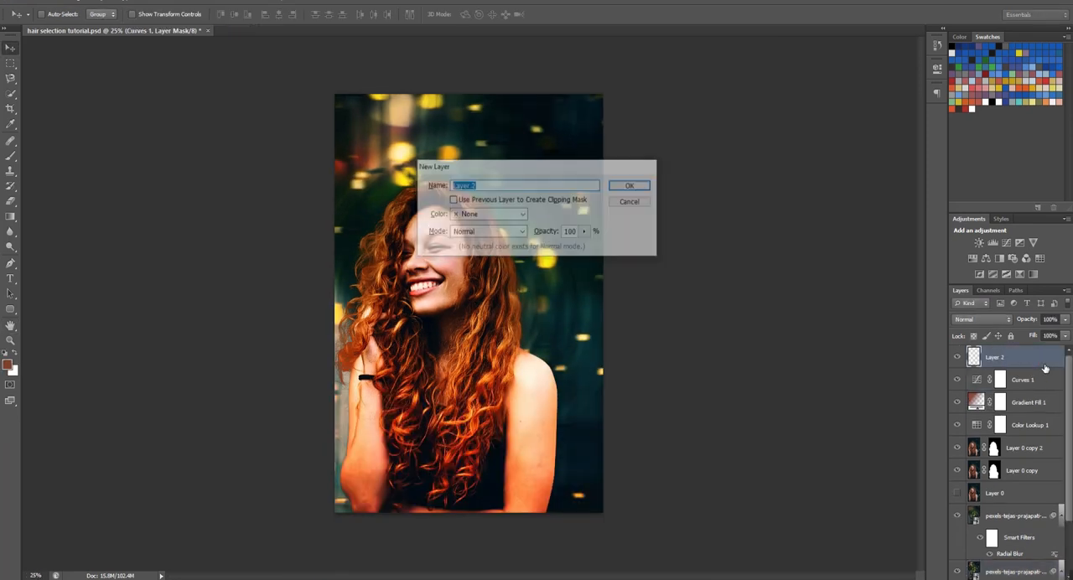
click(8, 364)
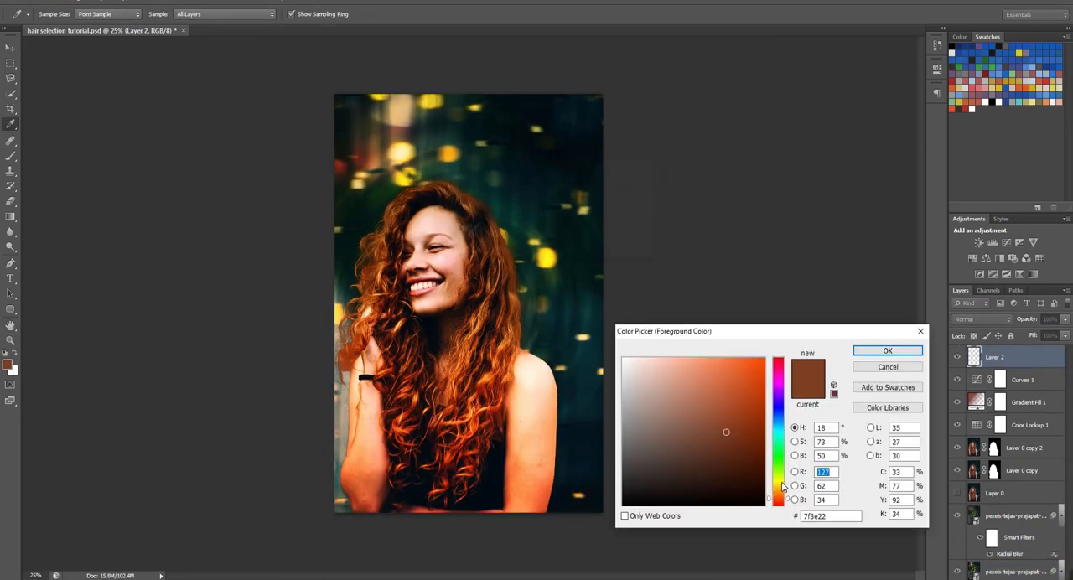
click(548, 259)
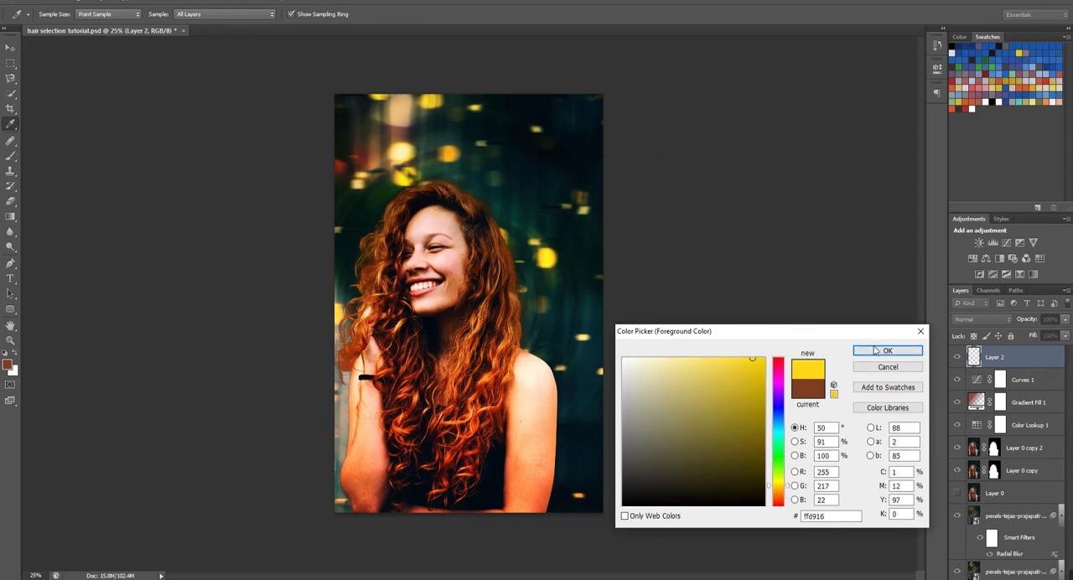
click(886, 350)
key(v)
key(alt+BackSpace)
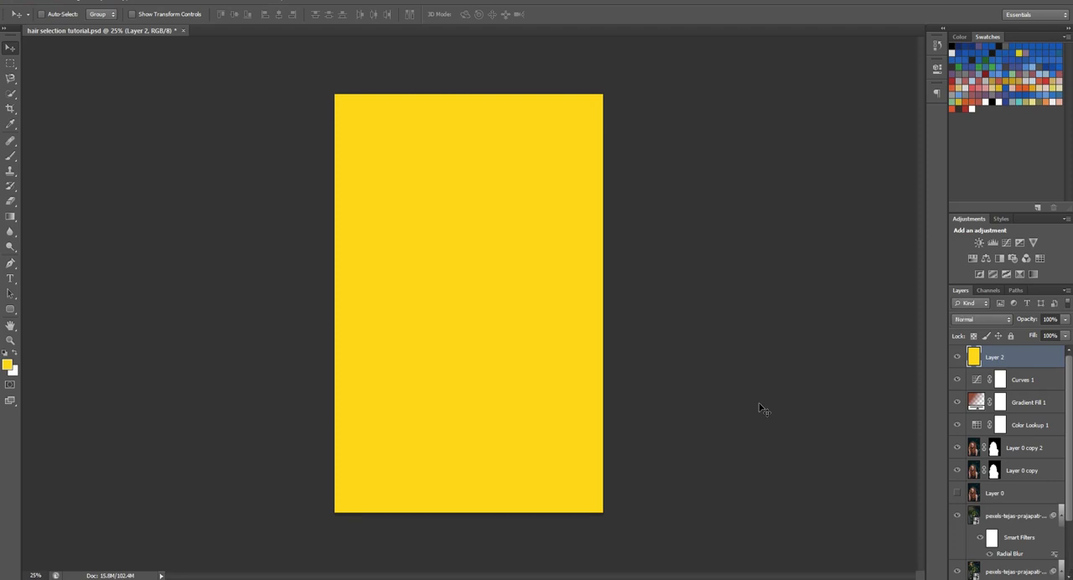
- Set the yellow Layer 2 to Soft Light blending and give it a layer mask
click(981, 318)
click(964, 169)
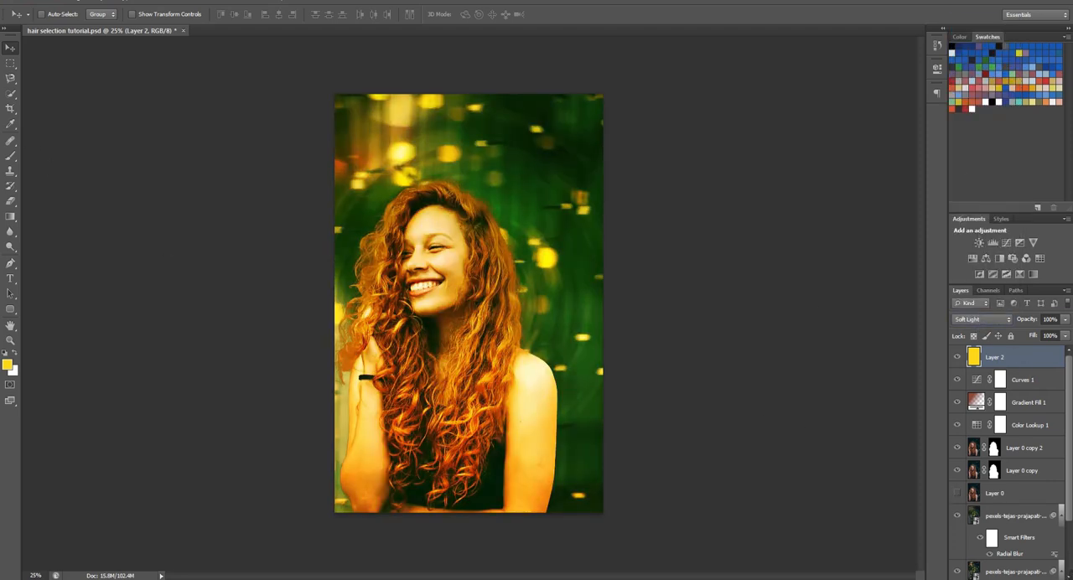
click(996, 578)
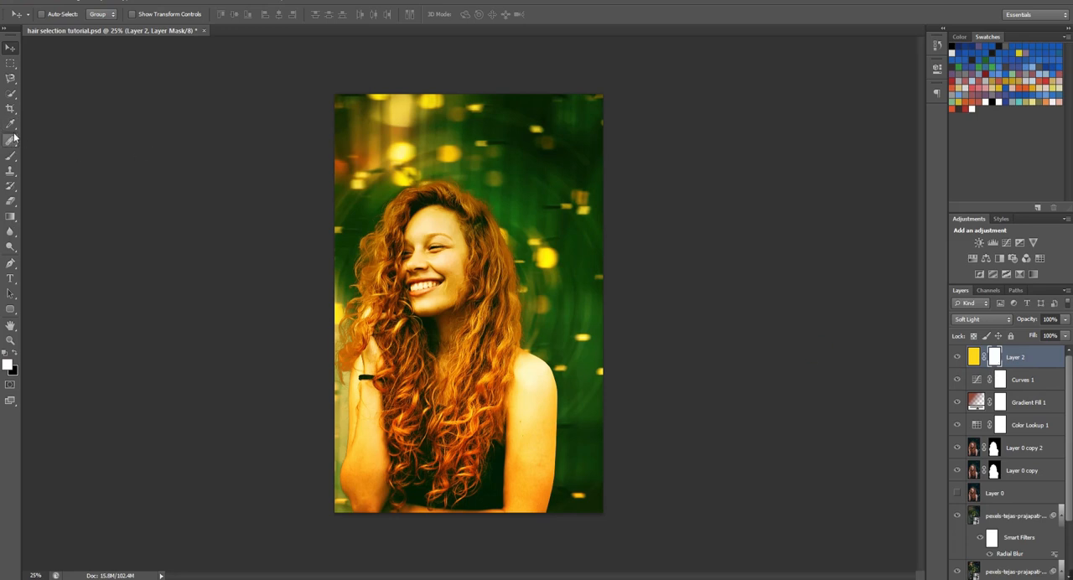
- Paint black over the woman on Layer 2's mask with a 600 px brush at 15% flow, compare the effect, and save
click(58, 153)
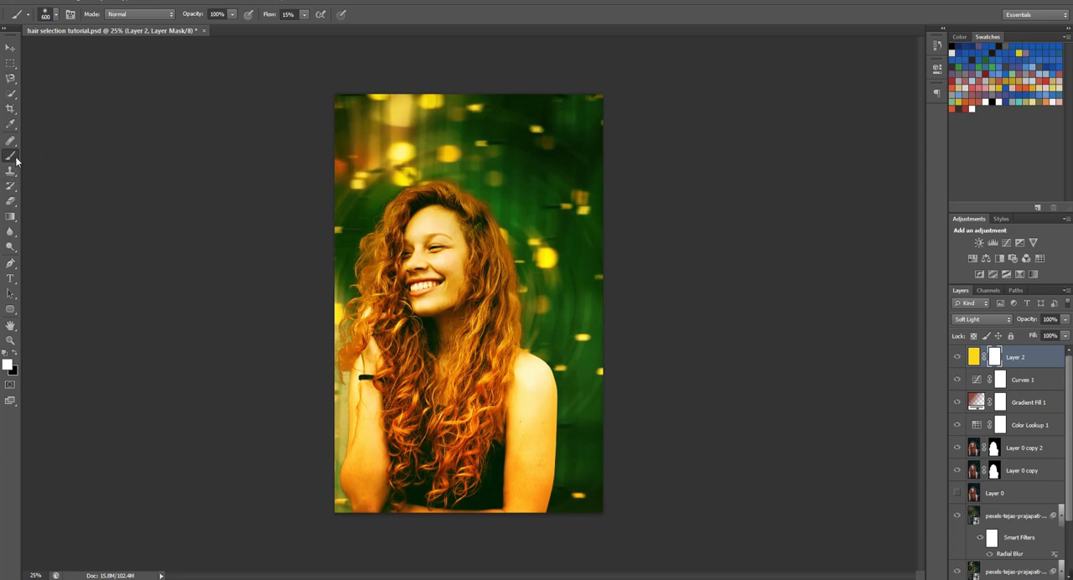
click(14, 355)
mouse_move(504, 163)
mouse_down()
mouse_move(432, 167)
mouse_move(377, 277)
mouse_move(411, 556)
mouse_move(518, 434)
mouse_move(553, 518)
mouse_up()
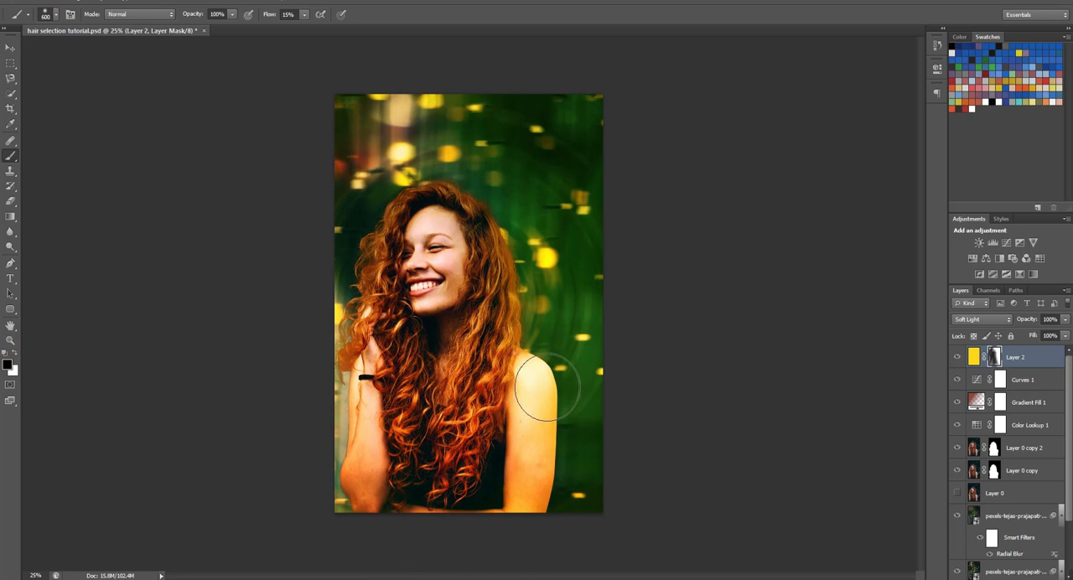
mouse_move(547, 387)
mouse_down()
mouse_move(590, 543)
mouse_move(510, 154)
mouse_move(487, 242)
mouse_up()
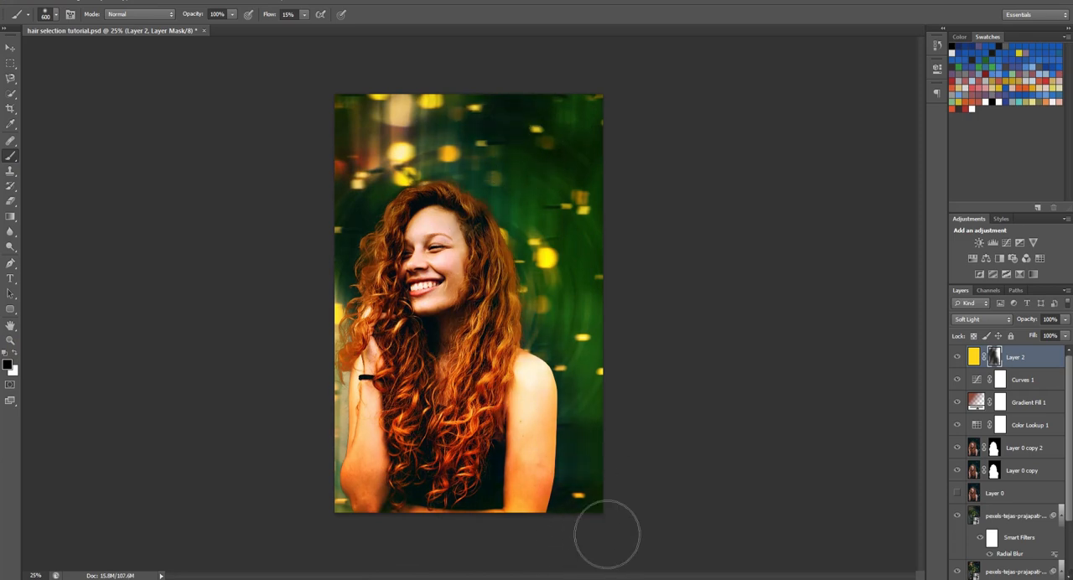
click(957, 357)
click(957, 358)
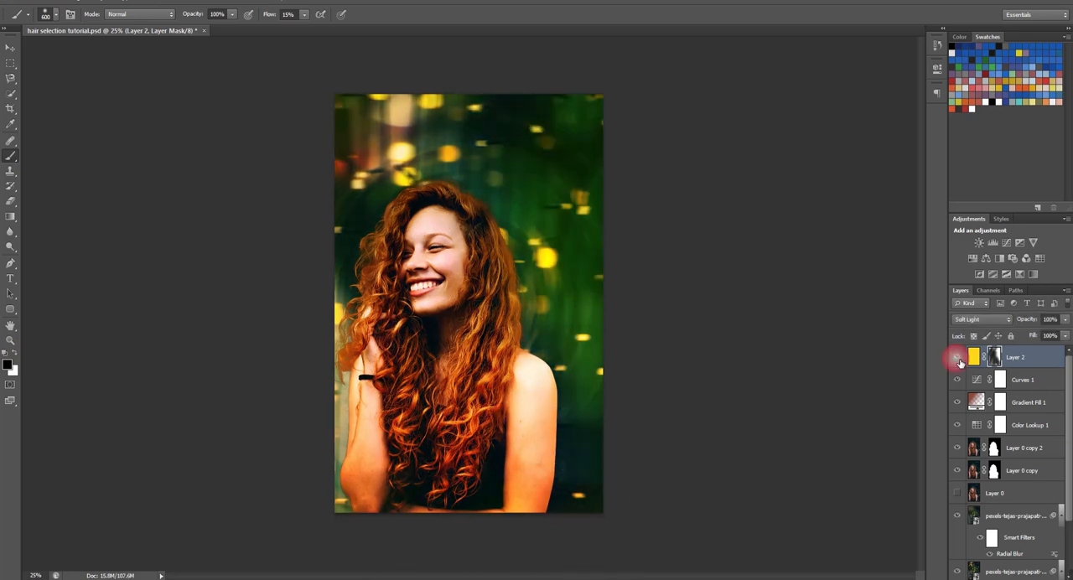
click(12, 54)
key(ctrl+s)
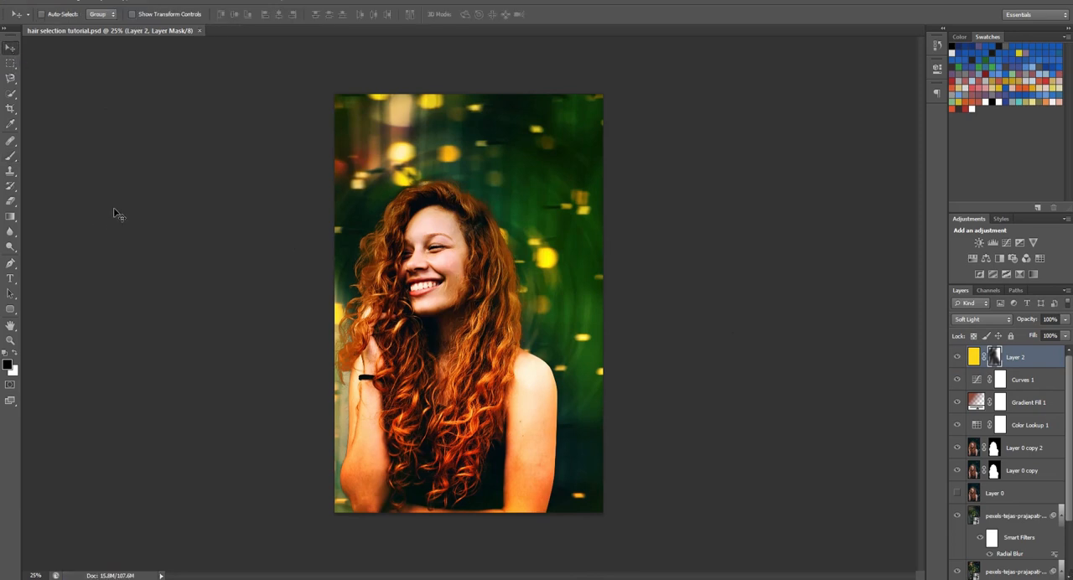
- Examine the finished composite up close without the interface panels, including the face, hair edges and upper background
key(ctrl+plus)
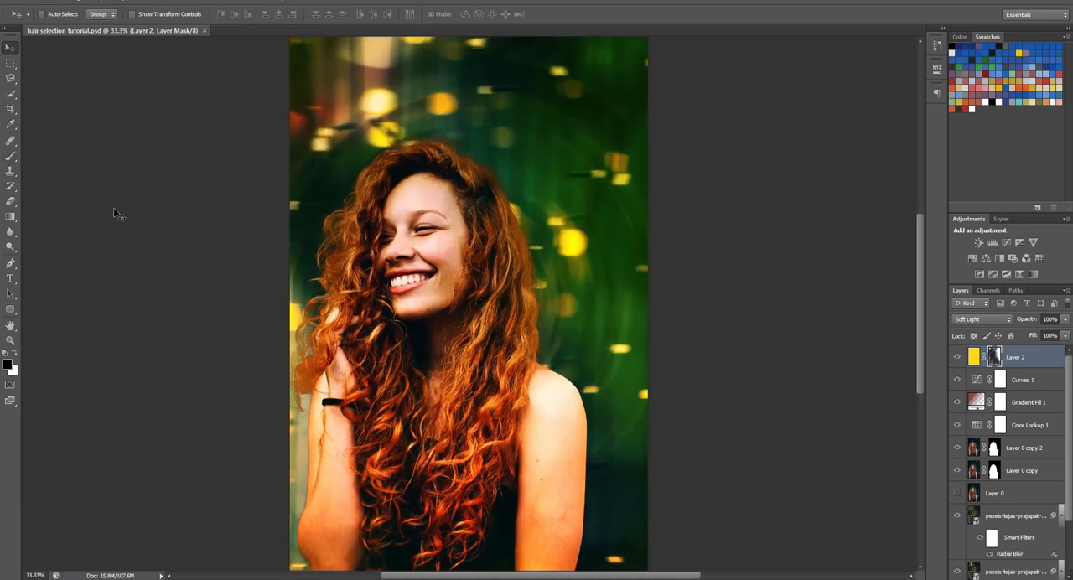
key(Tab)
key(ctrl+plus)
key(ctrl+plus)
key(ctrl+plus)
key(ctrl+minus)
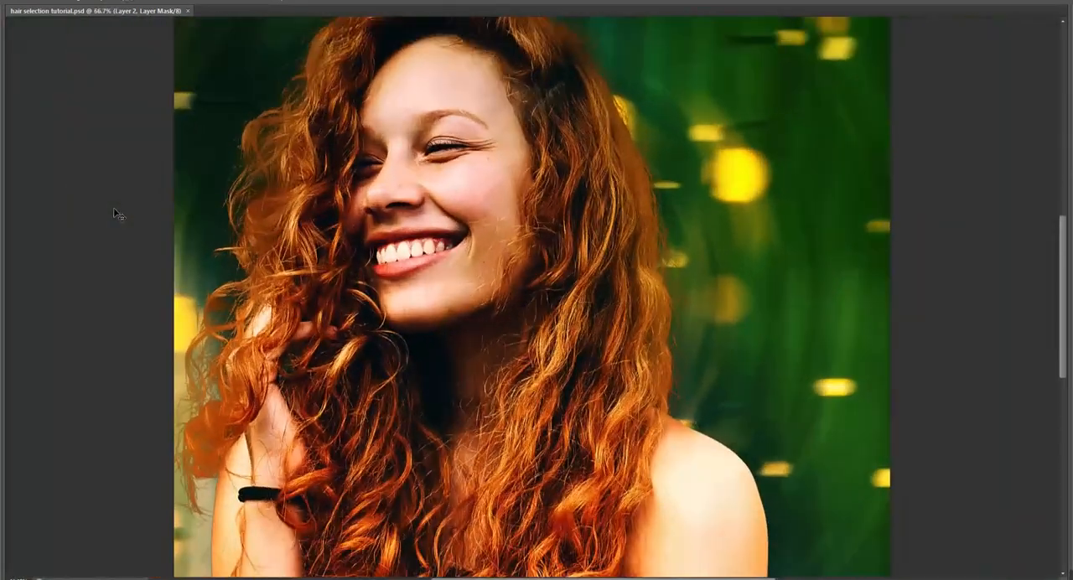
drag(1063, 289, 1063, 201)
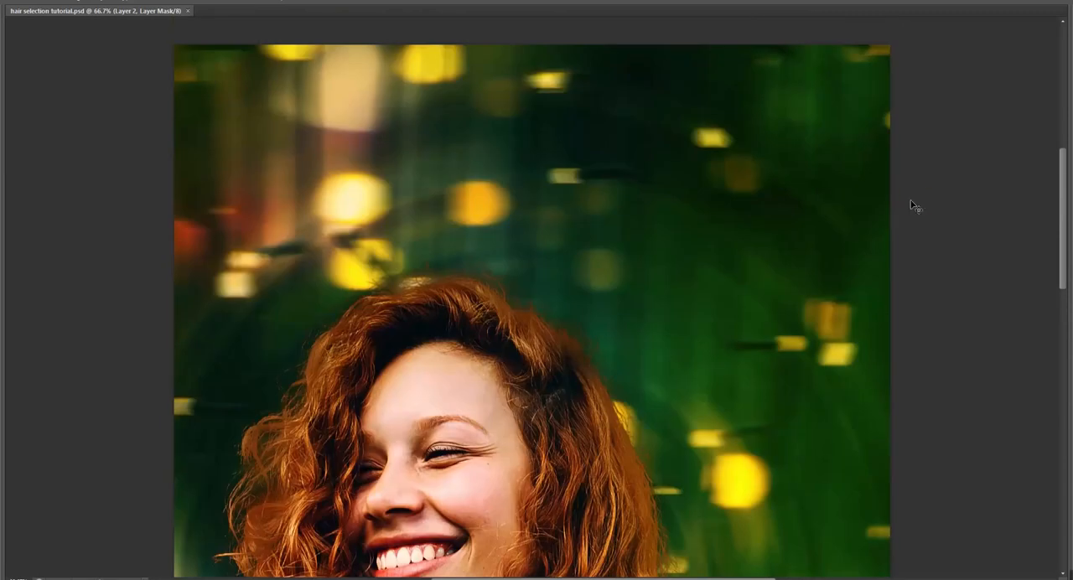
key(Tab)
key(ctrl+minus)
key(ctrl+minus)
scroll(515, 256, down, 3)
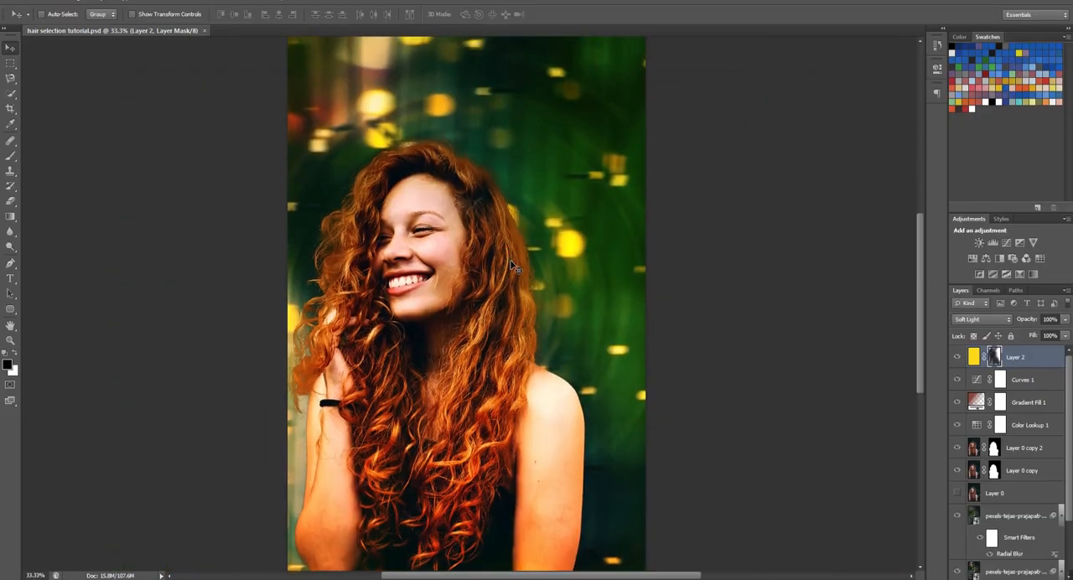
key(ctrl+minus)
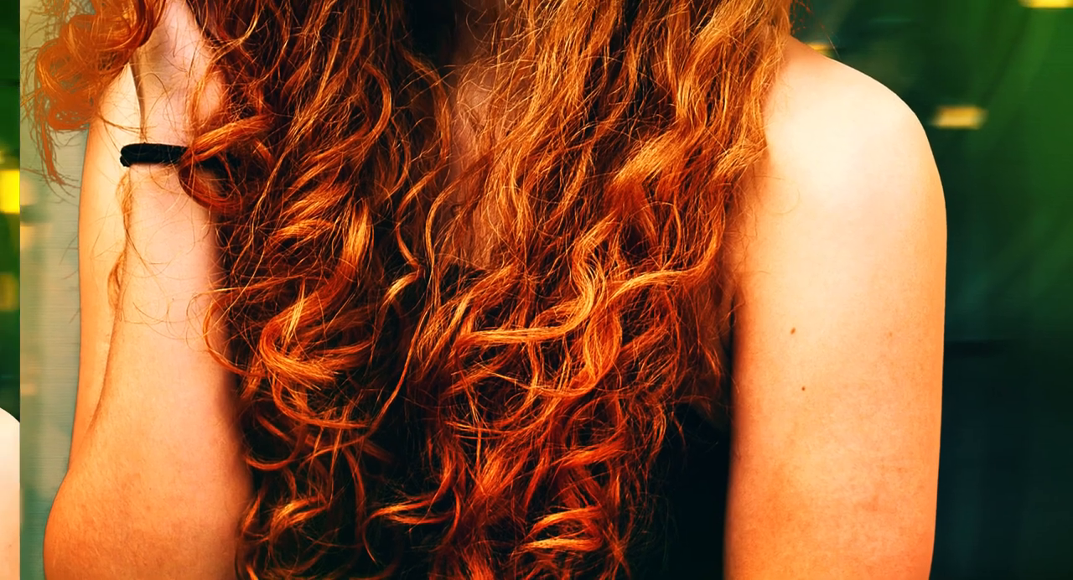